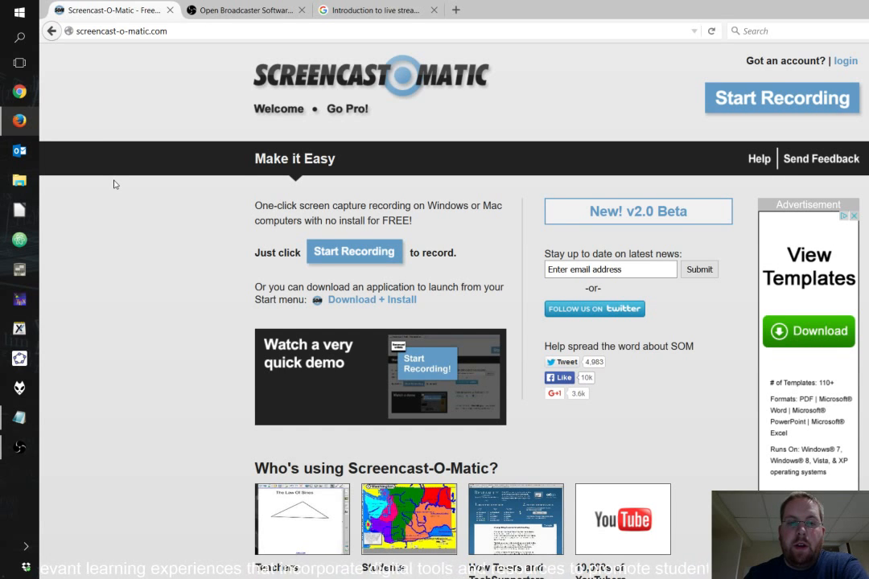
Review the Free and Pro feature comparison on the Screencast-O-Matic page and open the Open Broadcaster Software site.
{"action": "scroll", "coordinate": [143, 219], "scroll_direction": "down", "scroll_amount": 5}
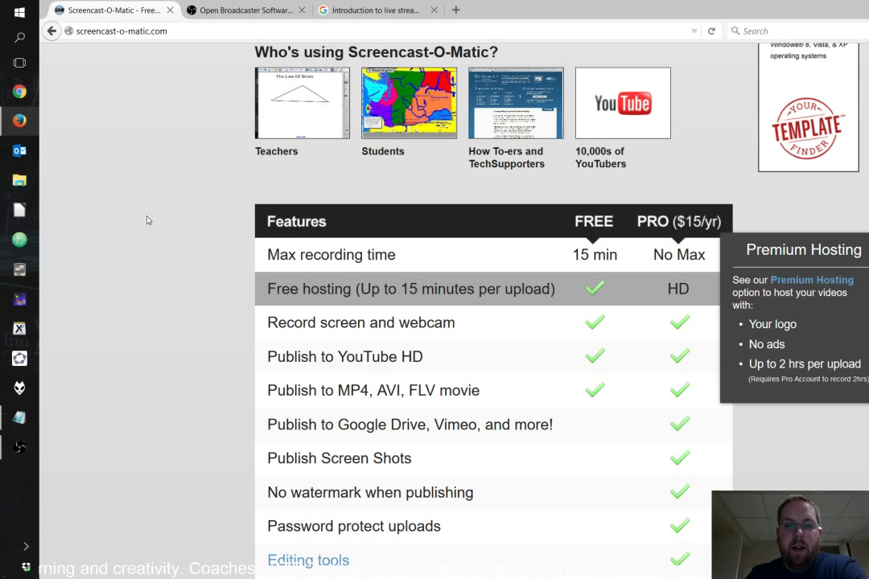
{"action": "scroll", "coordinate": [161, 242], "scroll_direction": "up", "scroll_amount": 5}
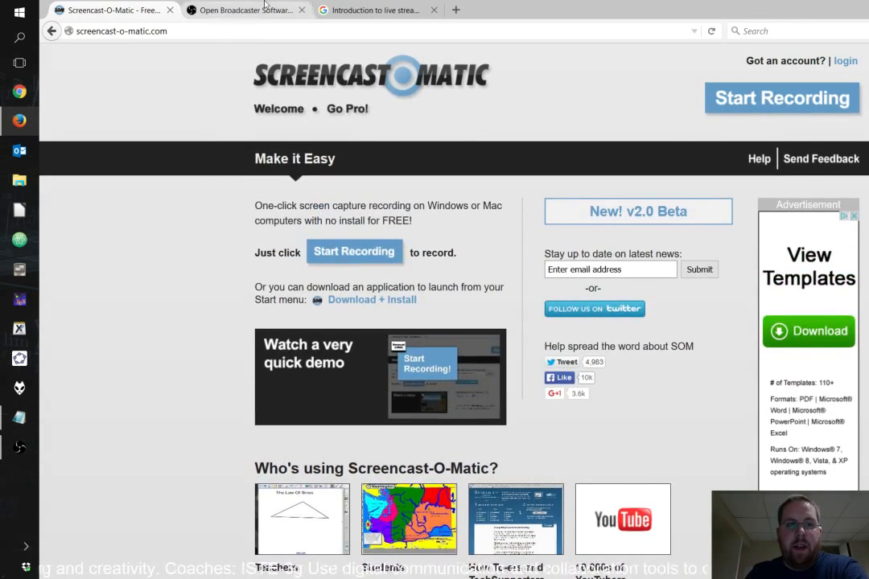
{"action": "left_click", "coordinate": [241, 9]}
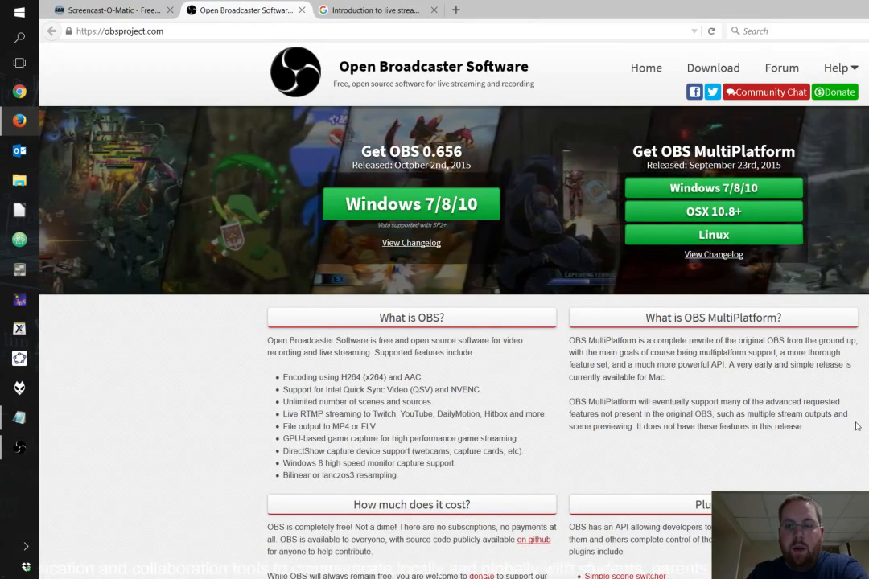
Launch OBS Multiplatform from the desktop and open its settings.
{"action": "key", "text": "super+d"}
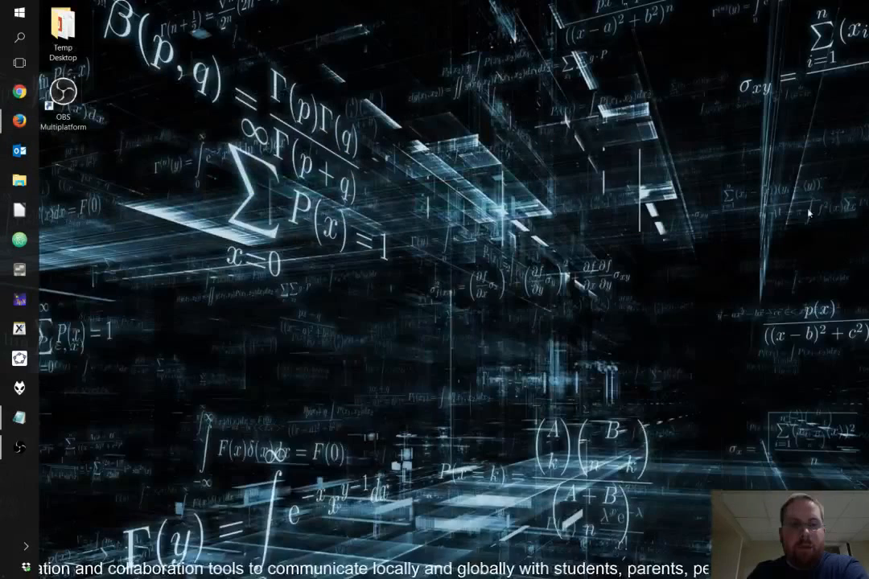
{"action": "double_click", "coordinate": [81, 103]}
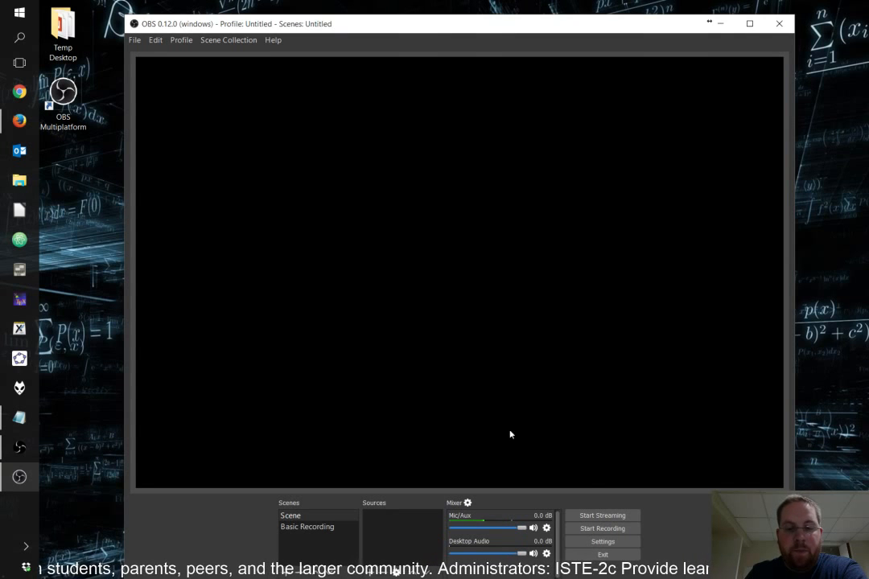
{"action": "left_click", "coordinate": [604, 541]}
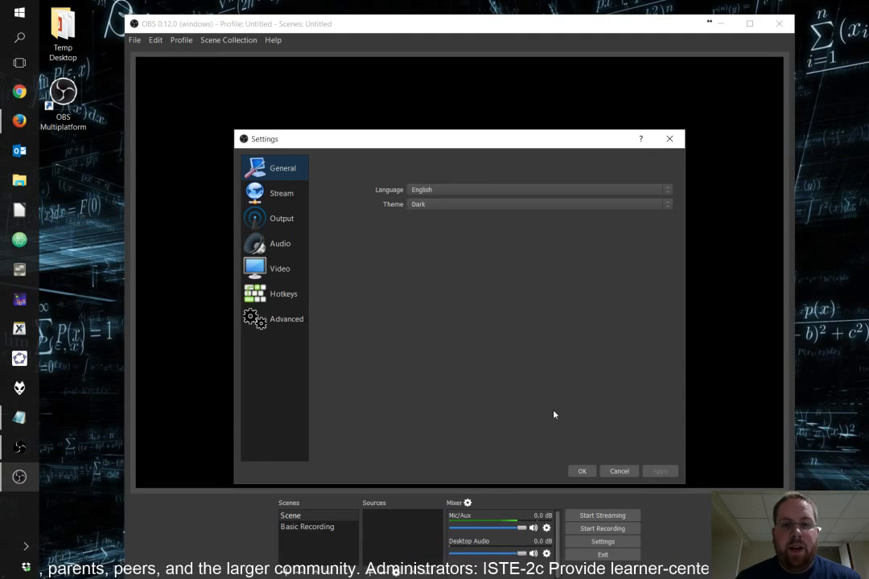
Try the Default interface theme in the general settings and restore the Dark theme.
{"action": "left_click", "coordinate": [465, 204]}
{"action": "left_click", "coordinate": [462, 213]}
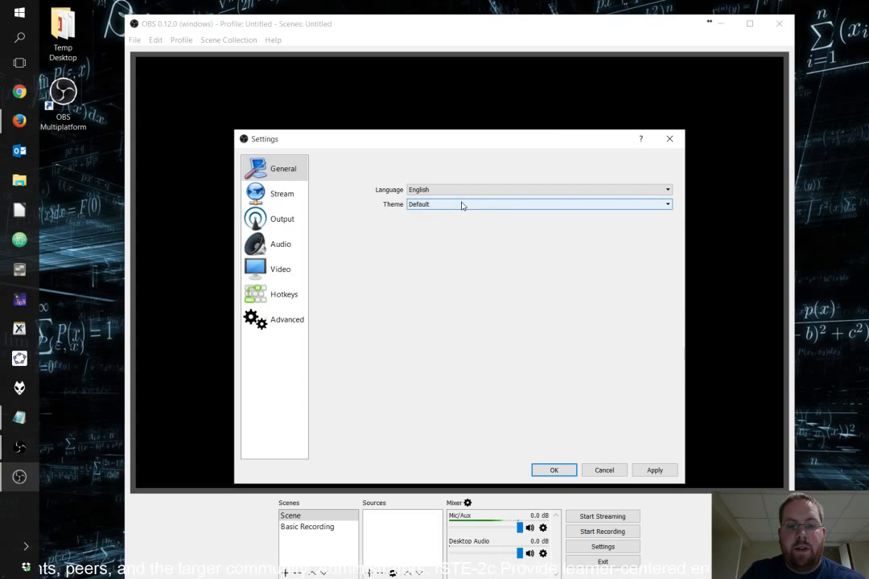
{"action": "left_click", "coordinate": [461, 204]}
{"action": "left_click", "coordinate": [463, 214]}
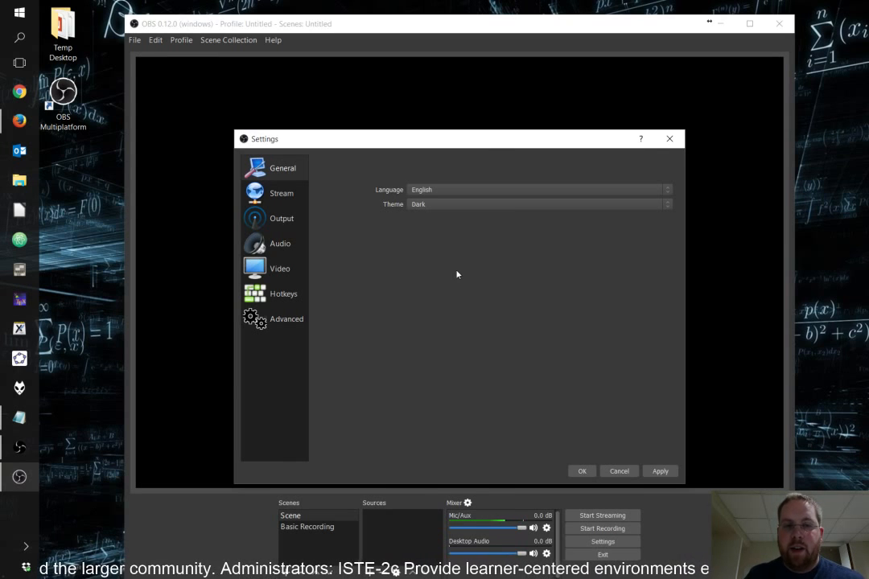
Examine the streaming service settings and the available recording quality and recording format options in the output settings.
{"action": "left_click", "coordinate": [283, 202]}
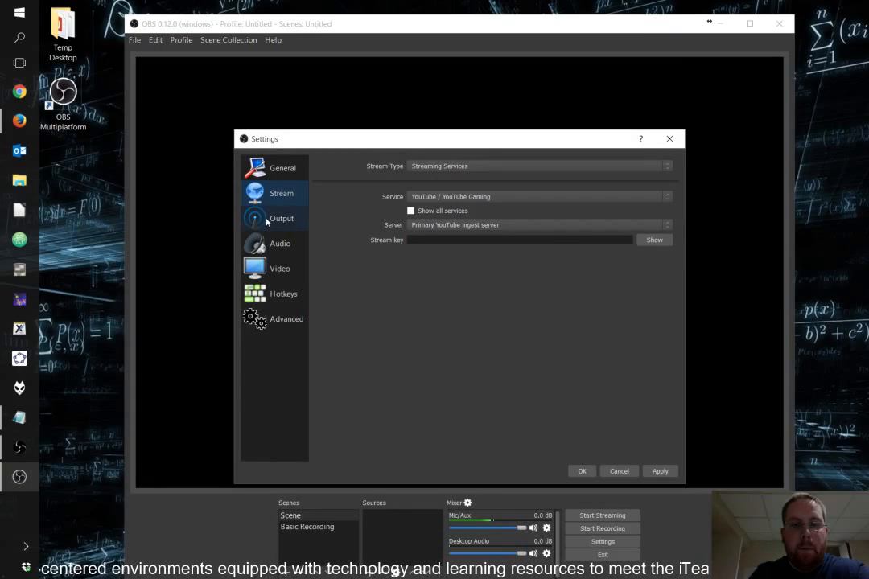
{"action": "left_click", "coordinate": [267, 221]}
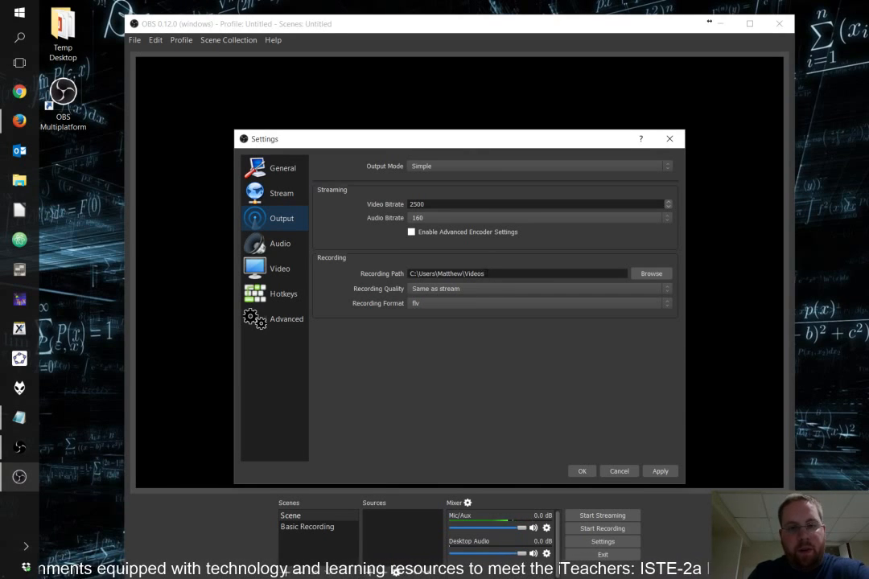
{"action": "left_click", "coordinate": [472, 291]}
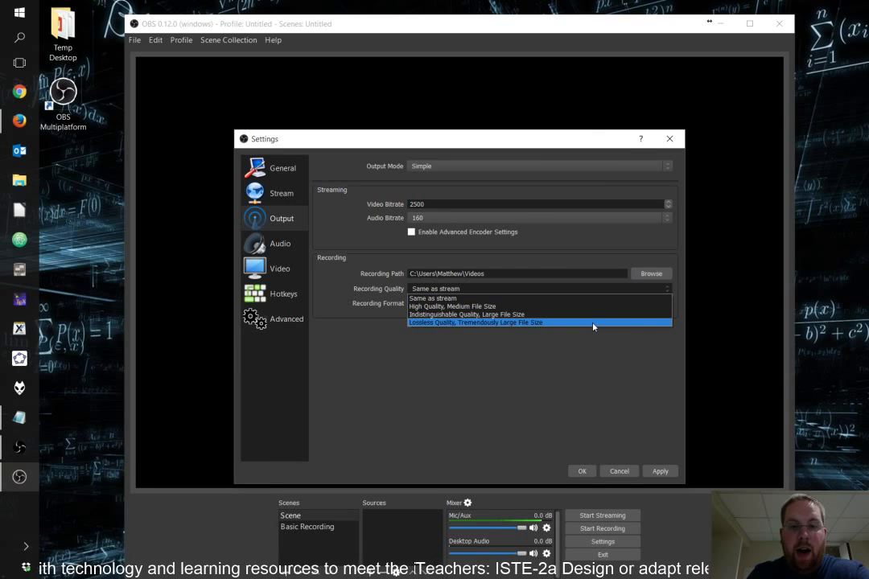
{"action": "left_click", "coordinate": [547, 288]}
{"action": "left_click", "coordinate": [418, 303]}
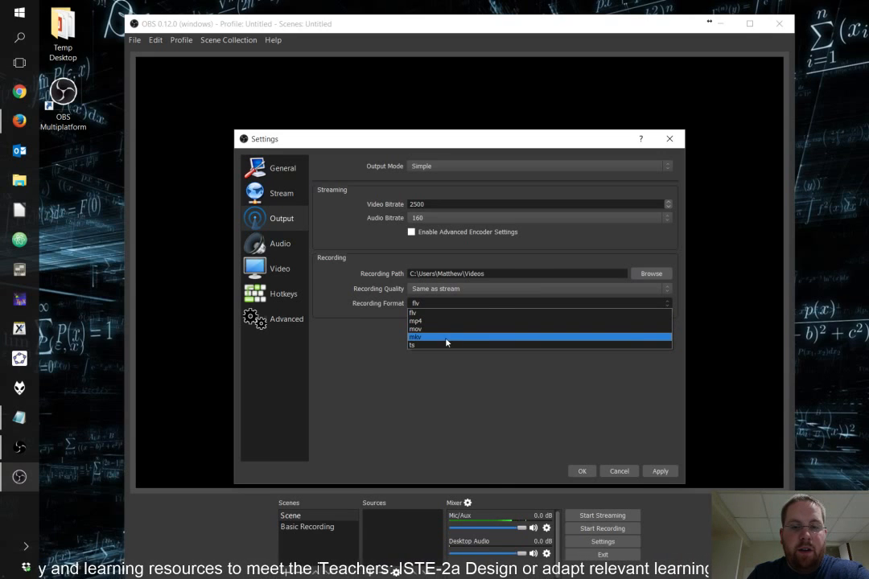
{"action": "left_click", "coordinate": [524, 309]}
Examine the audio, video, hotkey and advanced settings, and close the settings dialog.
{"action": "left_click", "coordinate": [275, 243]}
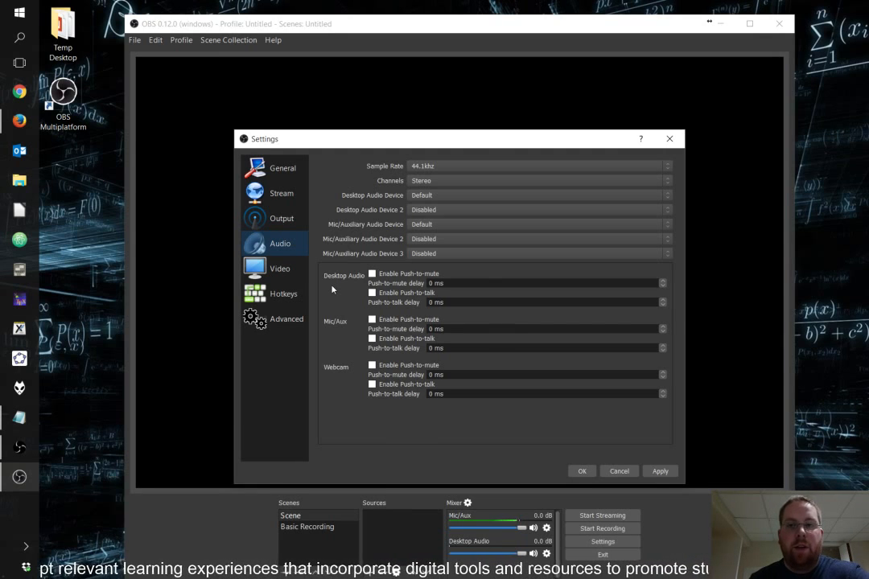
{"action": "left_click", "coordinate": [287, 267]}
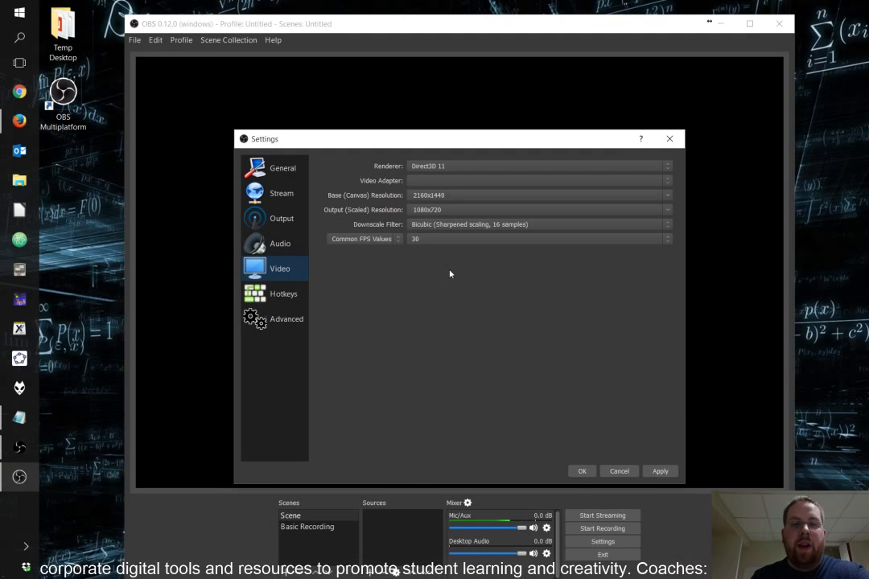
{"action": "left_click", "coordinate": [281, 294]}
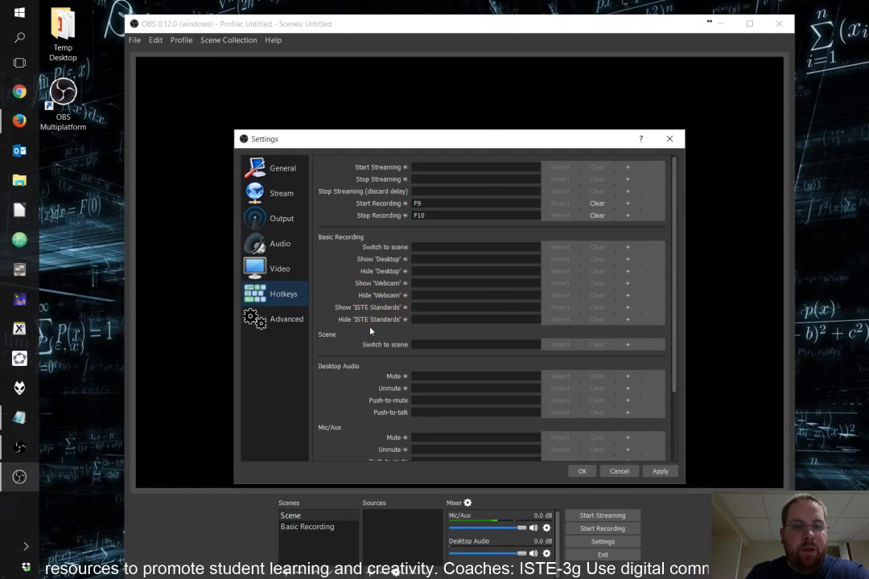
{"action": "scroll", "coordinate": [362, 297], "scroll_direction": "down", "scroll_amount": 3}
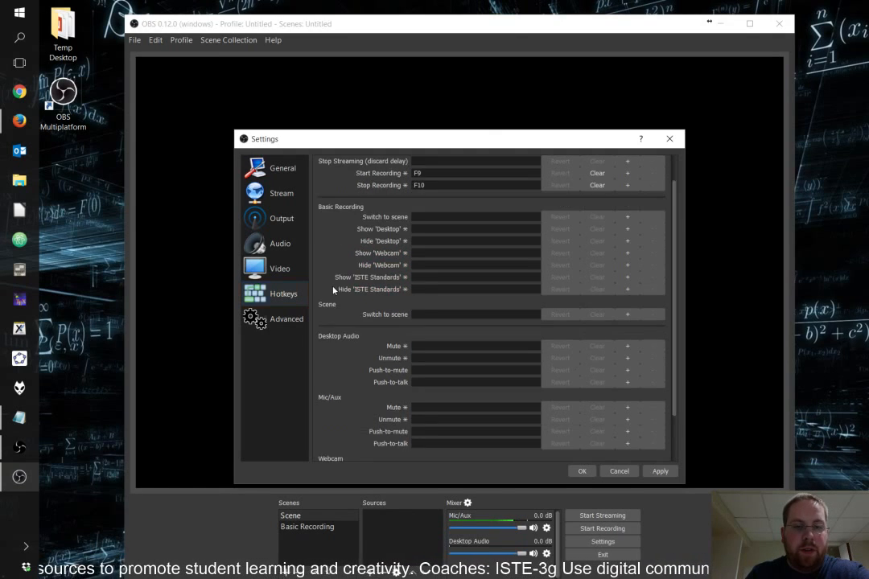
{"action": "scroll", "coordinate": [362, 299], "scroll_direction": "down", "scroll_amount": 2}
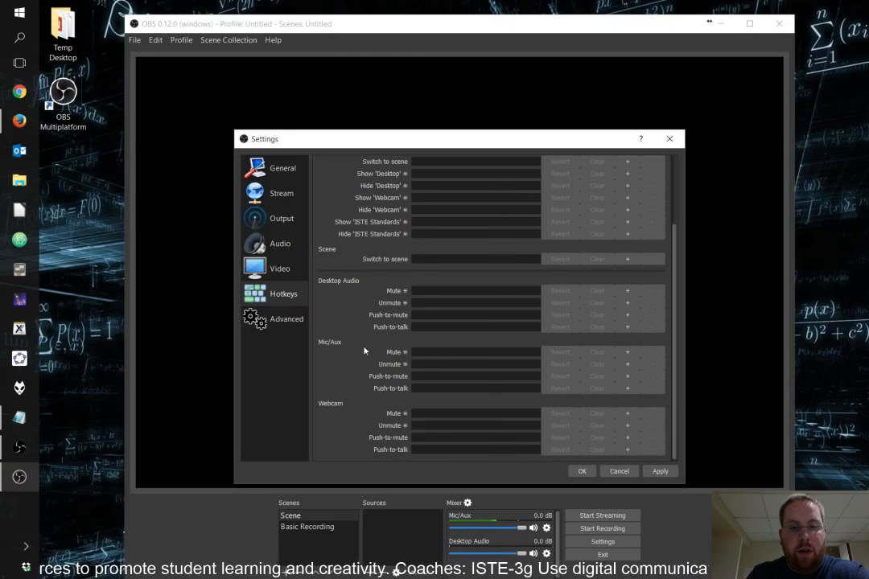
{"action": "scroll", "coordinate": [374, 330], "scroll_direction": "up", "scroll_amount": 4}
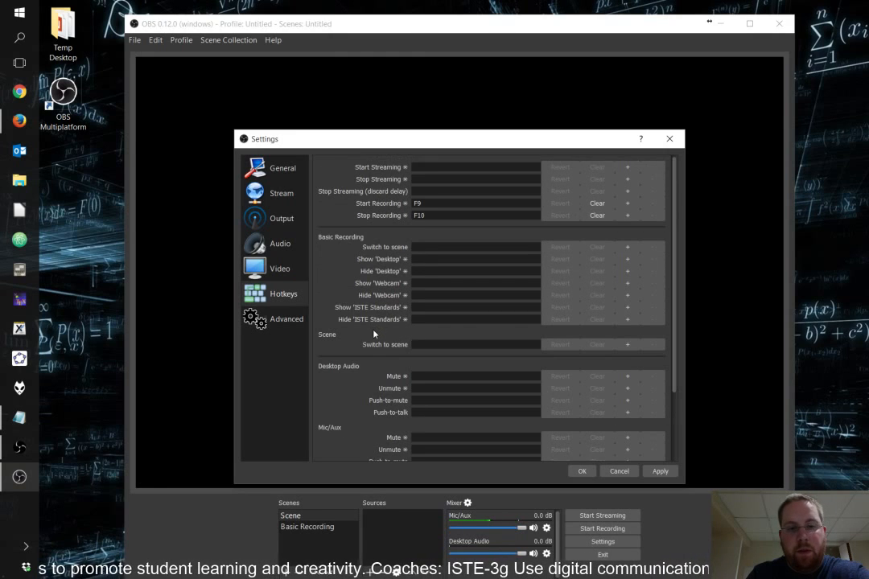
{"action": "left_click", "coordinate": [268, 329]}
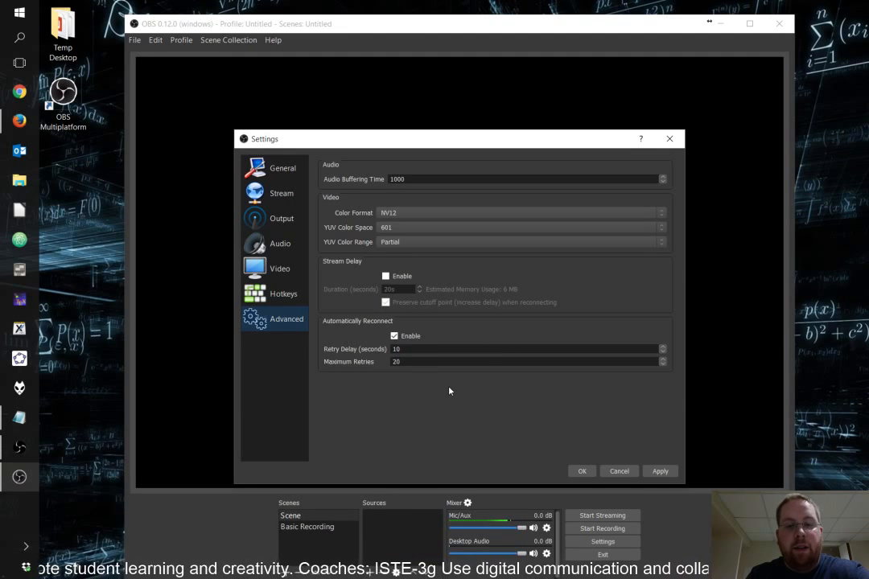
{"action": "left_click", "coordinate": [583, 473]}
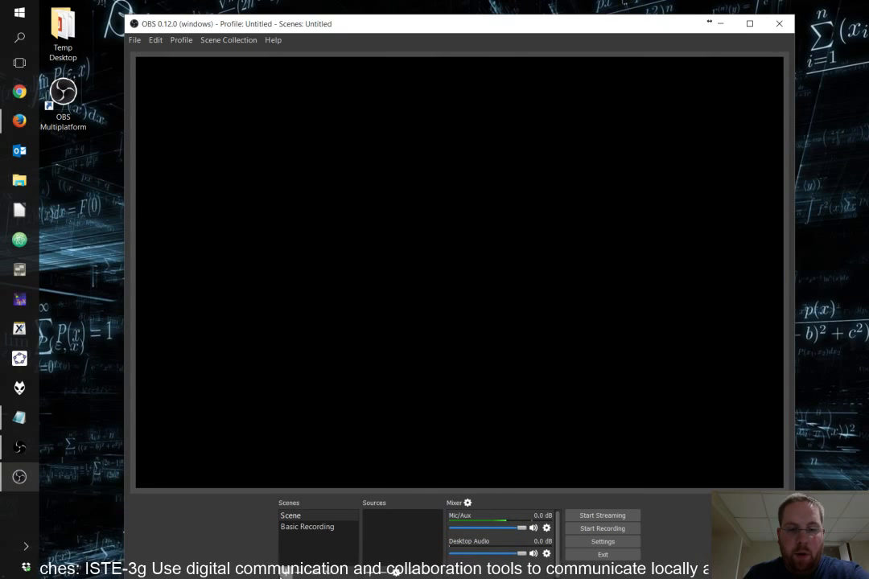
Add a new scene named Screencast-o-Matic.
{"action": "left_click", "coordinate": [283, 572]}
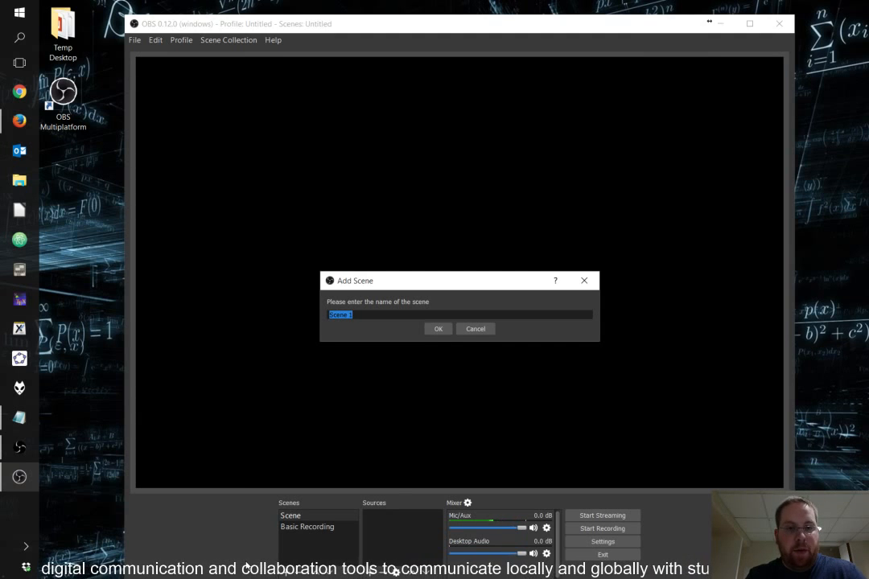
{"action": "type", "text": "Screencas"}
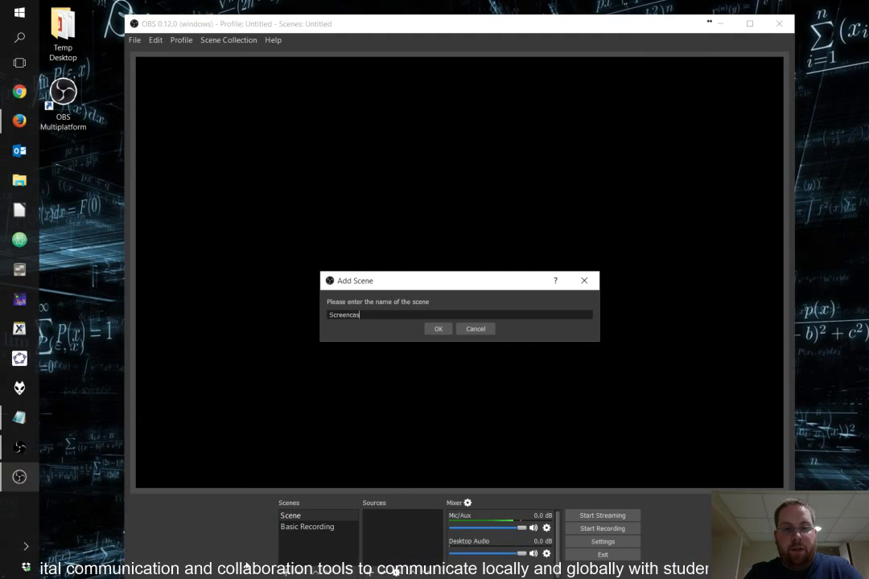
{"action": "type", "text": "t-o-Matic"}
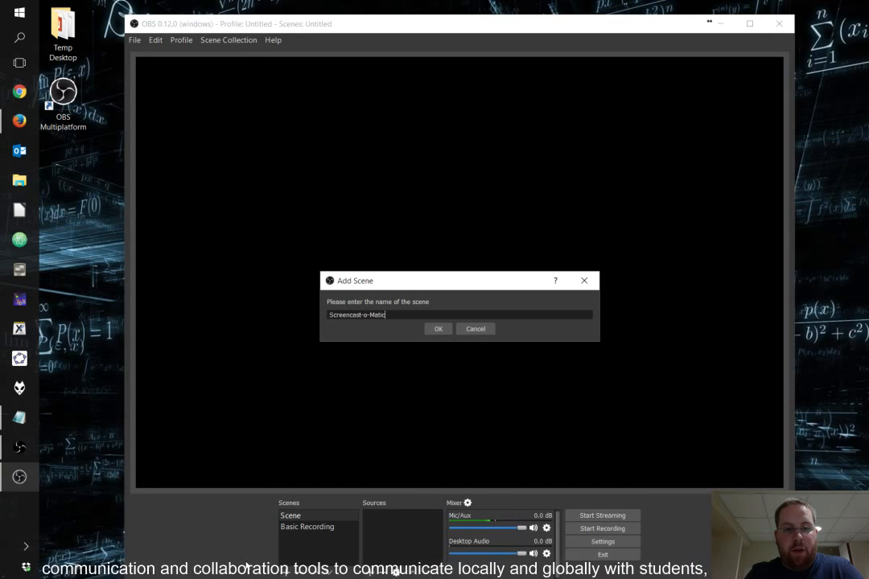
{"action": "left_click", "coordinate": [437, 329]}
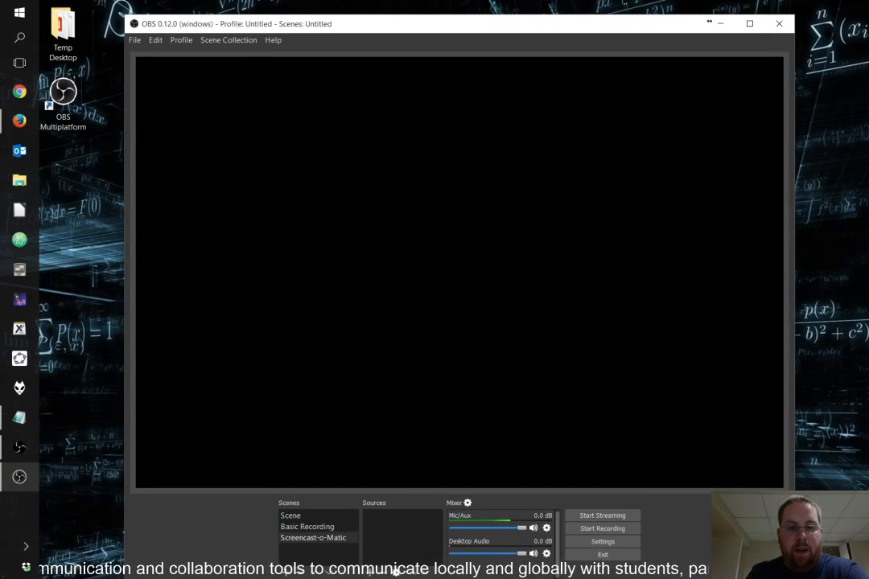
Add a new display capture source named Monitor to the Screencast-o-Matic scene, using Display 0 with Capture Cursor enabled.
{"action": "left_click", "coordinate": [384, 540]}
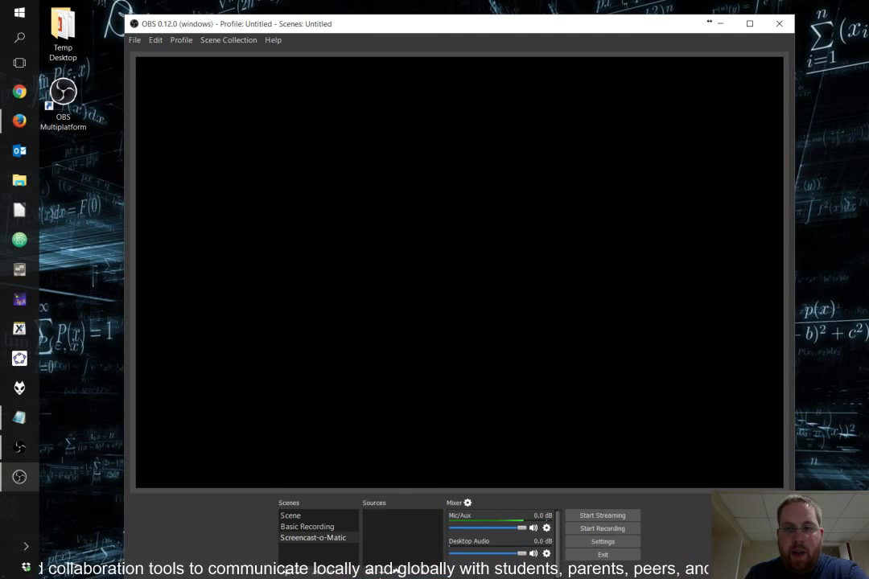
{"action": "left_click", "coordinate": [402, 576]}
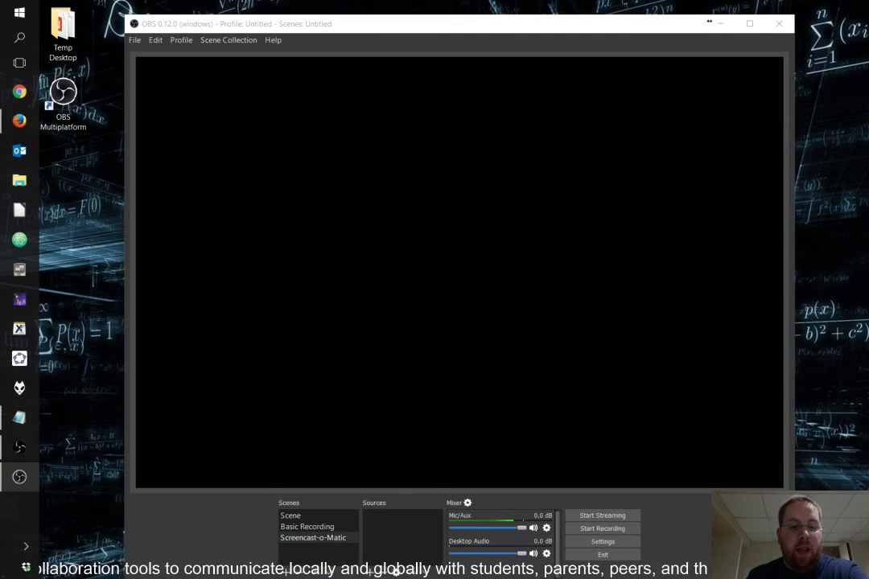
{"action": "type", "text": "Backgr"}
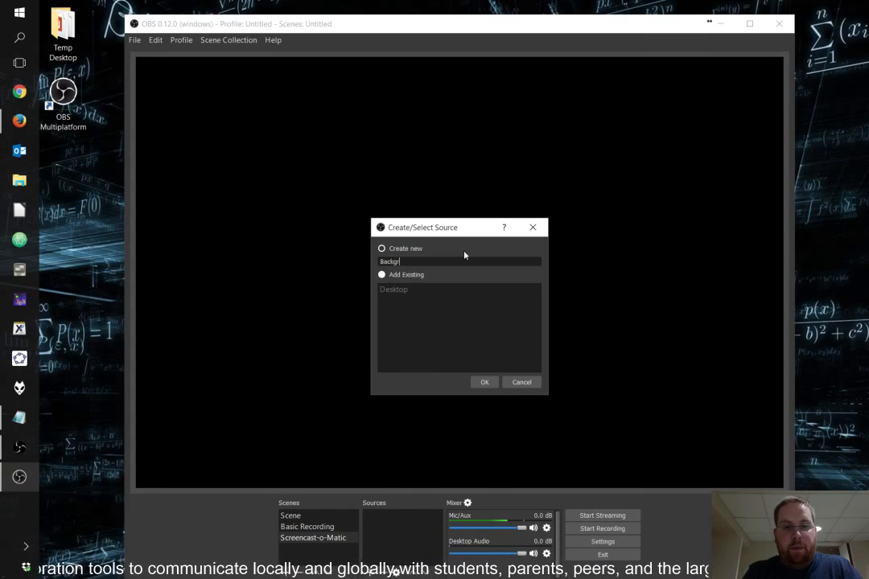
{"action": "key", "text": "ctrl+a"}
{"action": "type", "text": "Monitor"}
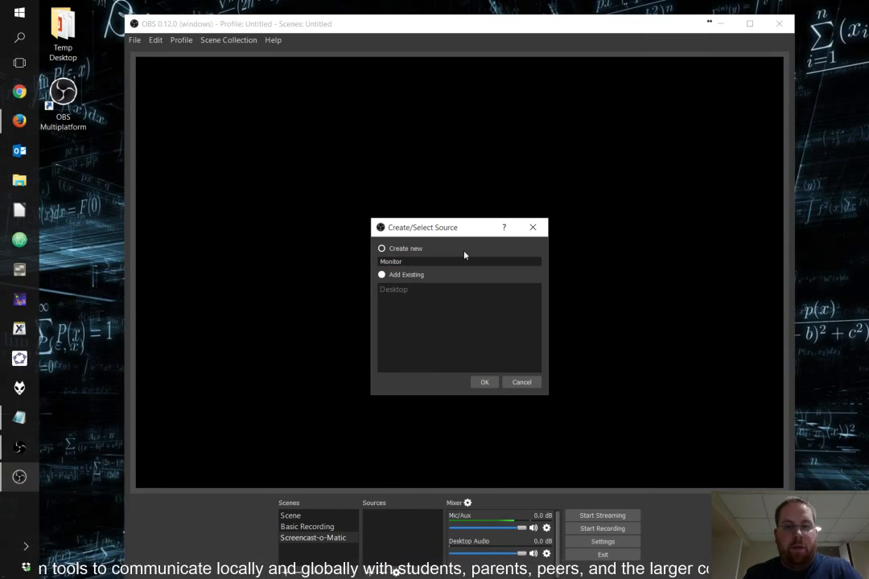
{"action": "left_click", "coordinate": [484, 383]}
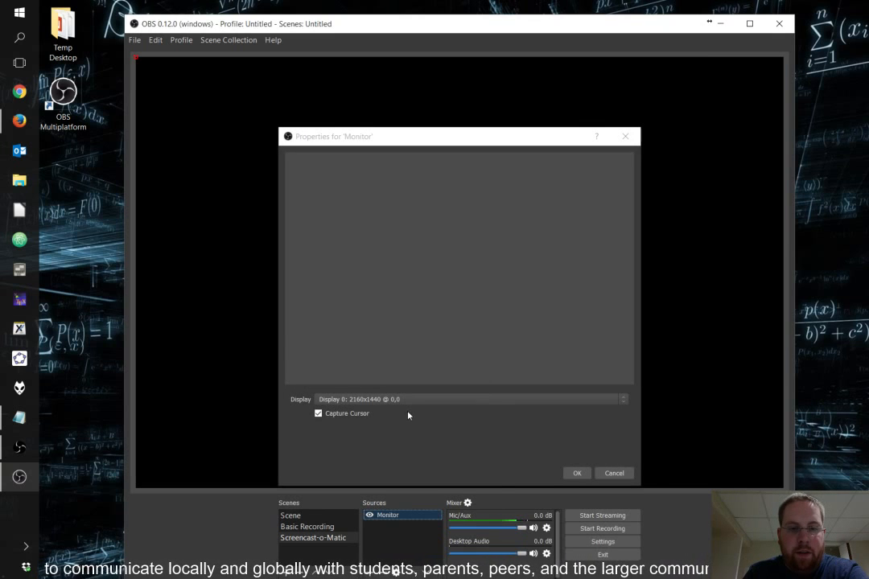
{"action": "left_click", "coordinate": [572, 475]}
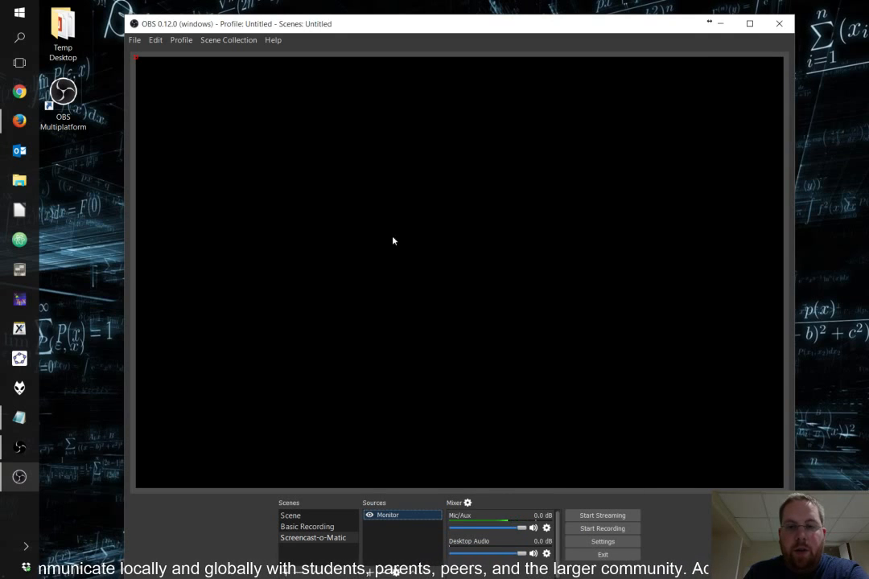
{"action": "left_click", "coordinate": [146, 72]}
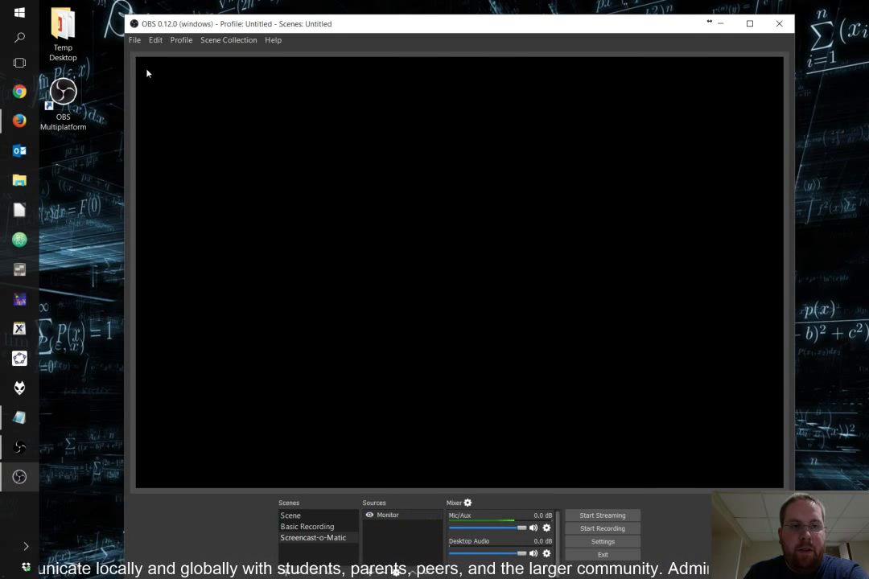
Switch to the Basic Recording scene and hide its Webcam source.
{"action": "left_click", "coordinate": [302, 528]}
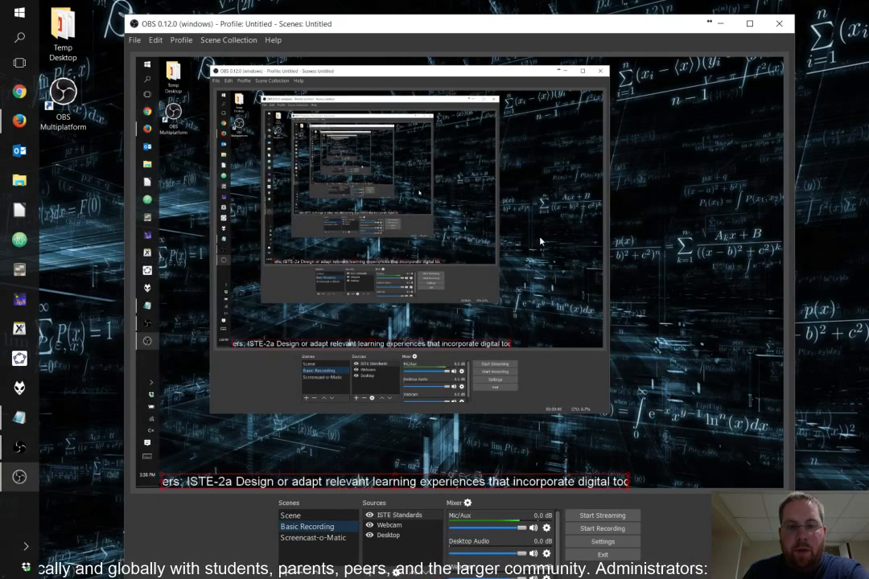
{"action": "left_click", "coordinate": [390, 535]}
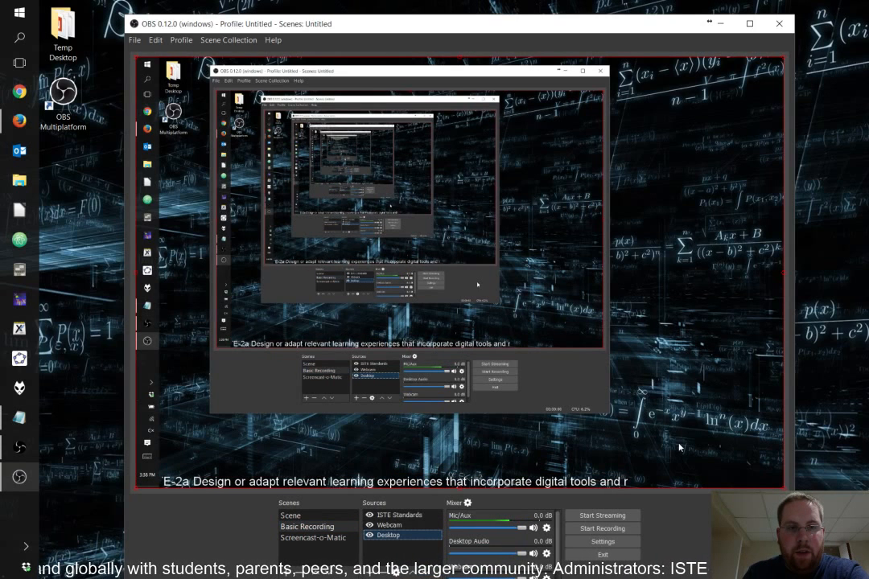
{"action": "left_click", "coordinate": [392, 526]}
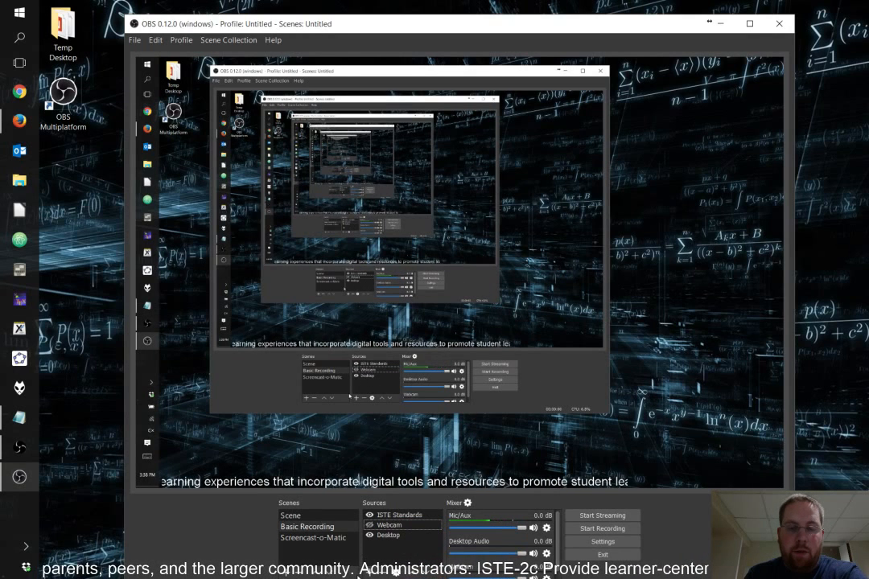
Add a new video capture device source named Back Webcam to the Basic Recording scene, using the Microsoft LifeCam Rear device.
{"action": "left_click", "coordinate": [371, 573]}
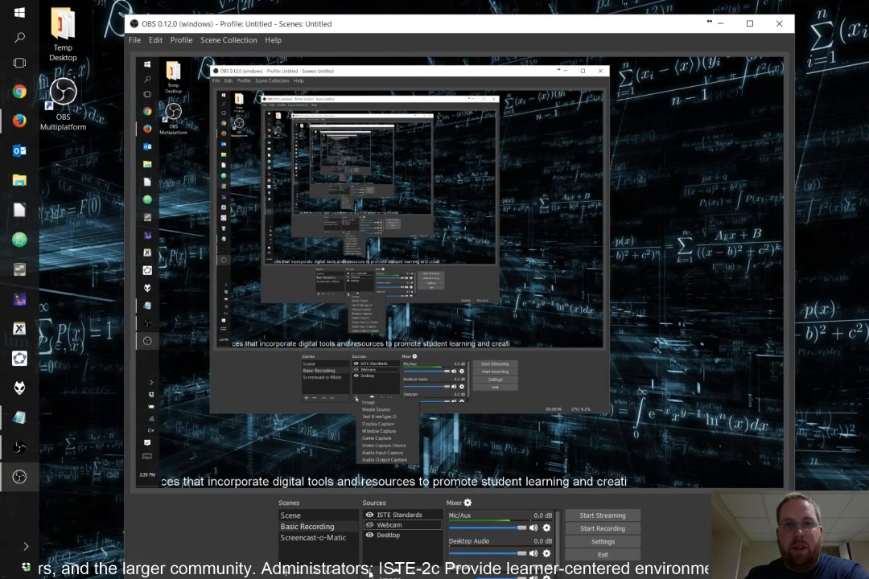
{"action": "left_click", "coordinate": [411, 448]}
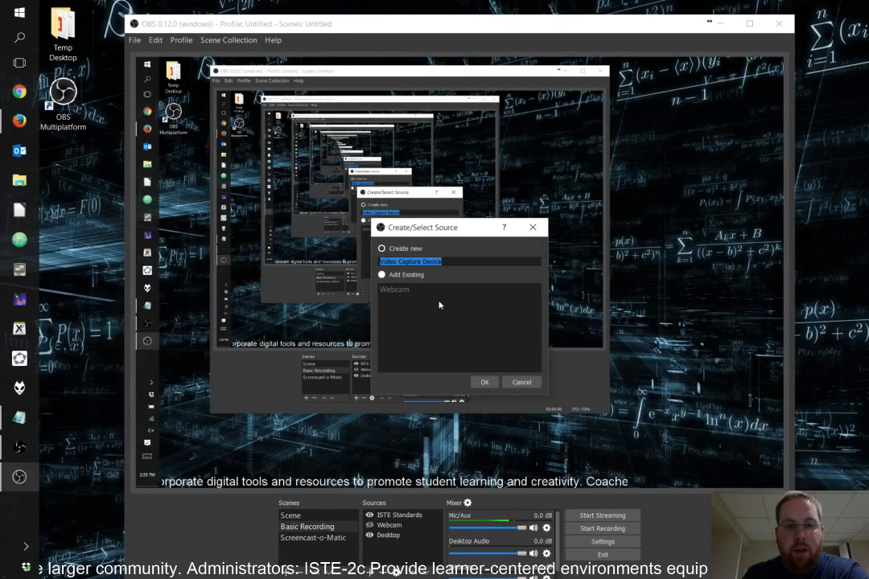
{"action": "type", "text": "Back Webcam"}
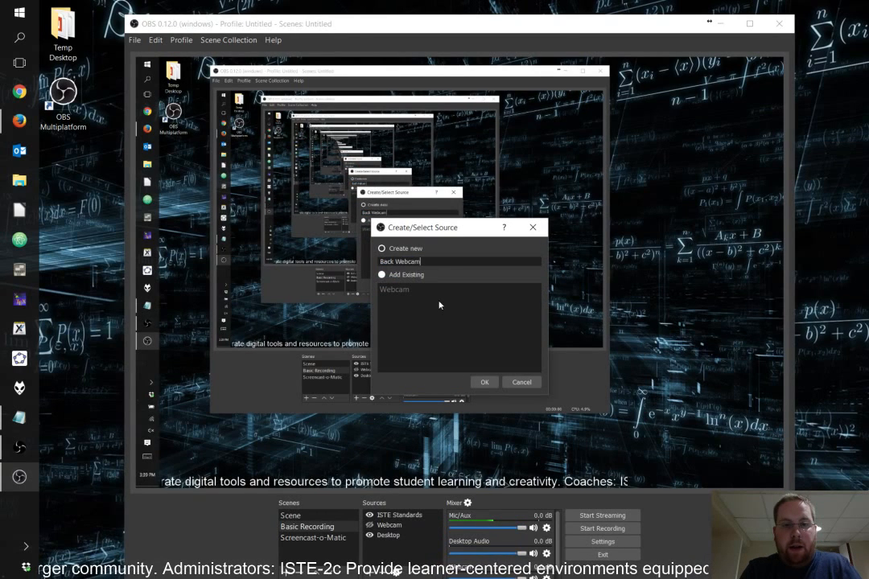
{"action": "left_click", "coordinate": [484, 382]}
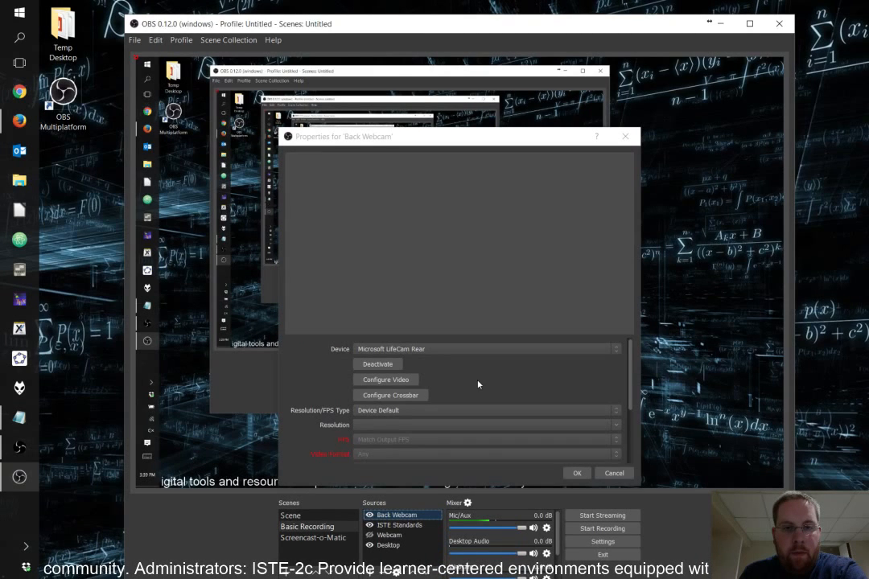
{"action": "left_click", "coordinate": [421, 349]}
{"action": "left_click", "coordinate": [430, 364]}
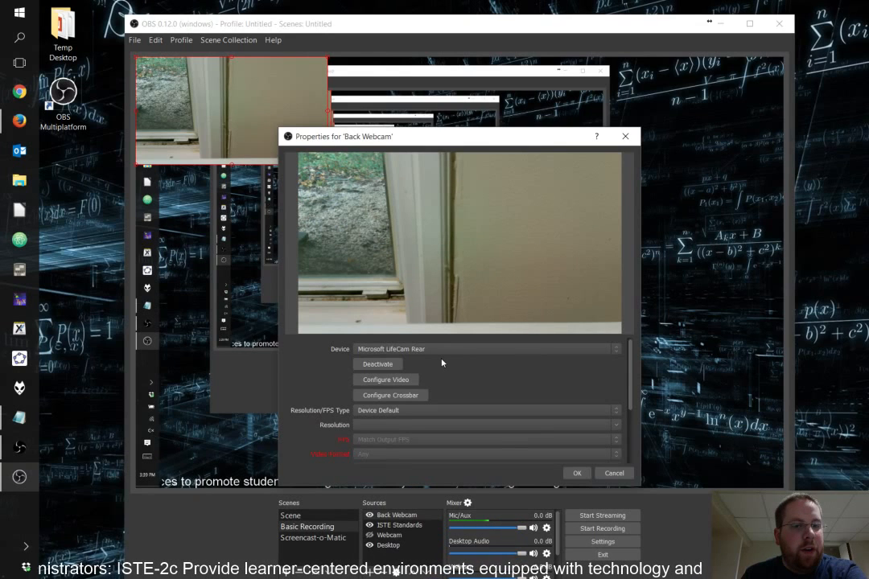
{"action": "left_click", "coordinate": [580, 473]}
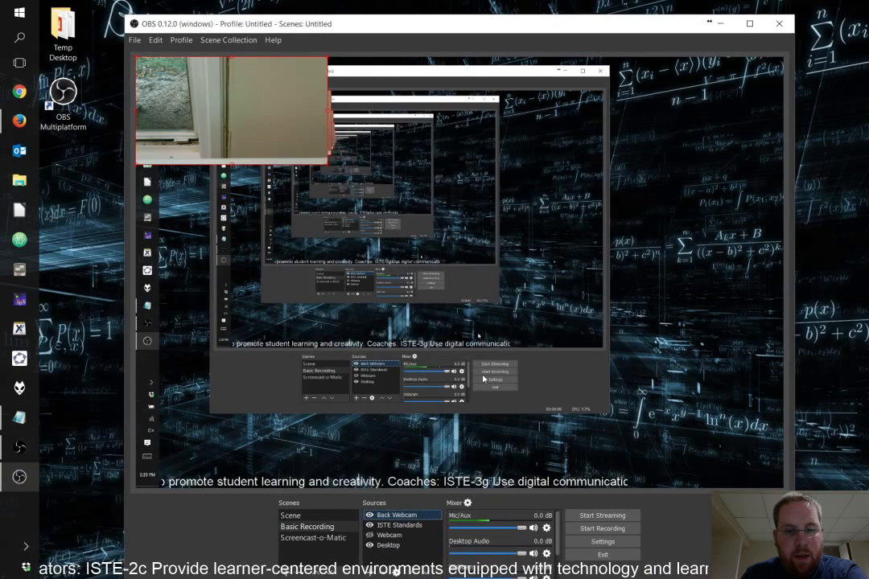
Move the Back Webcam feed into the lower-right corner of the preview canvas and shrink it slightly from its upper-left corner.
{"action": "left_click_drag", "start_coordinate": [235, 97], "coordinate": [695, 421]}
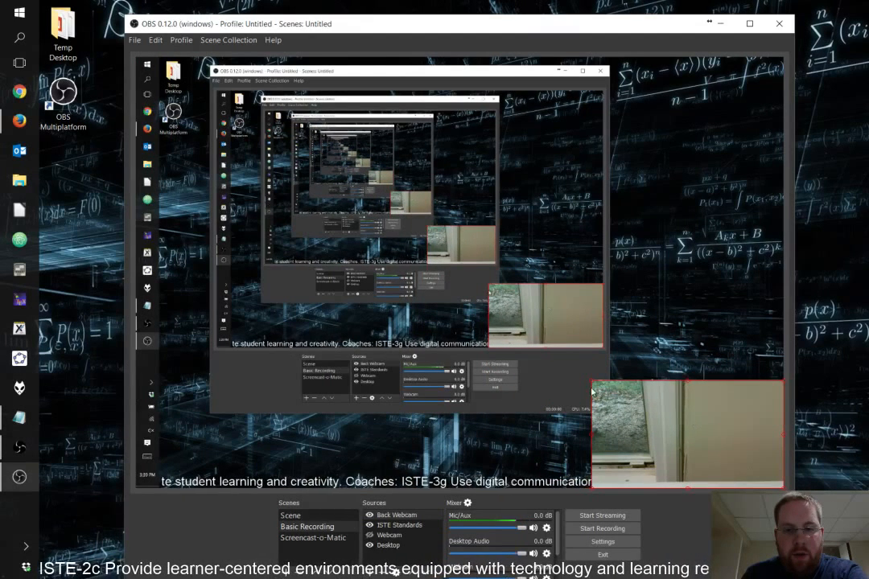
{"action": "left_click_drag", "start_coordinate": [592, 381], "coordinate": [631, 418]}
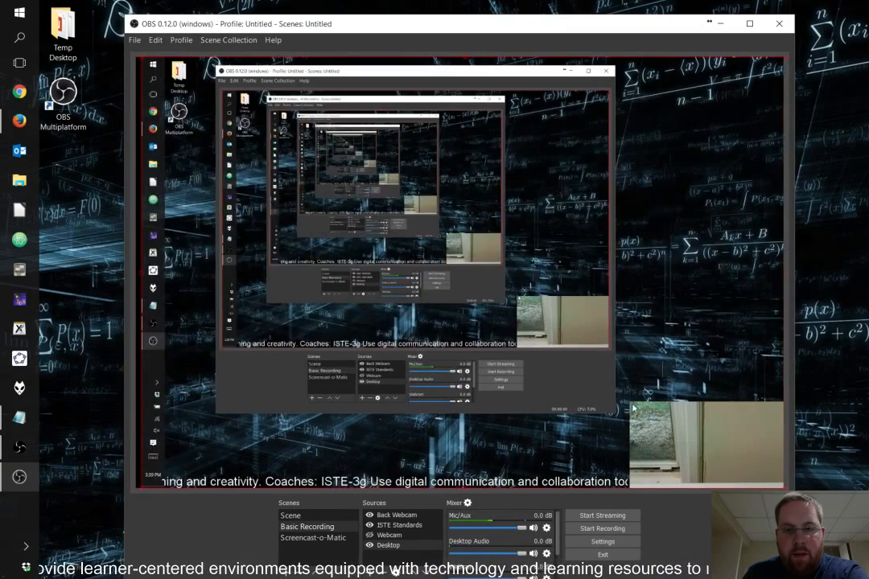
{"action": "mouse_move", "coordinate": [633, 408]}
{"action": "left_mouse_down"}
{"action": "mouse_move", "coordinate": [623, 412]}
{"action": "mouse_move", "coordinate": [586, 378]}
{"action": "mouse_move", "coordinate": [665, 417]}
{"action": "mouse_move", "coordinate": [594, 366]}
{"action": "mouse_move", "coordinate": [641, 409]}
{"action": "mouse_move", "coordinate": [631, 404]}
{"action": "left_mouse_up"}
{"action": "left_click", "coordinate": [667, 478]}
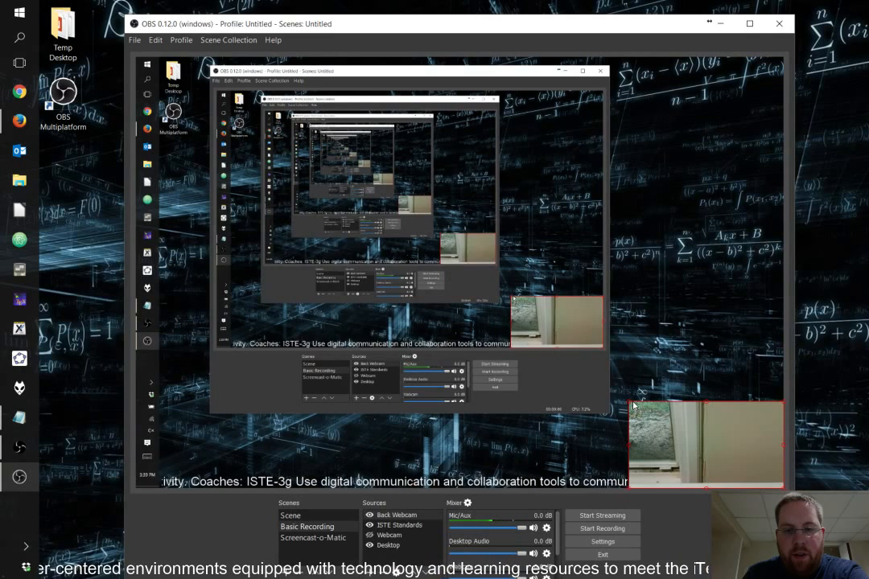
Hide the ISTE Standards text source in the Basic Recording scene and select the Desktop source.
{"action": "left_click", "coordinate": [389, 524]}
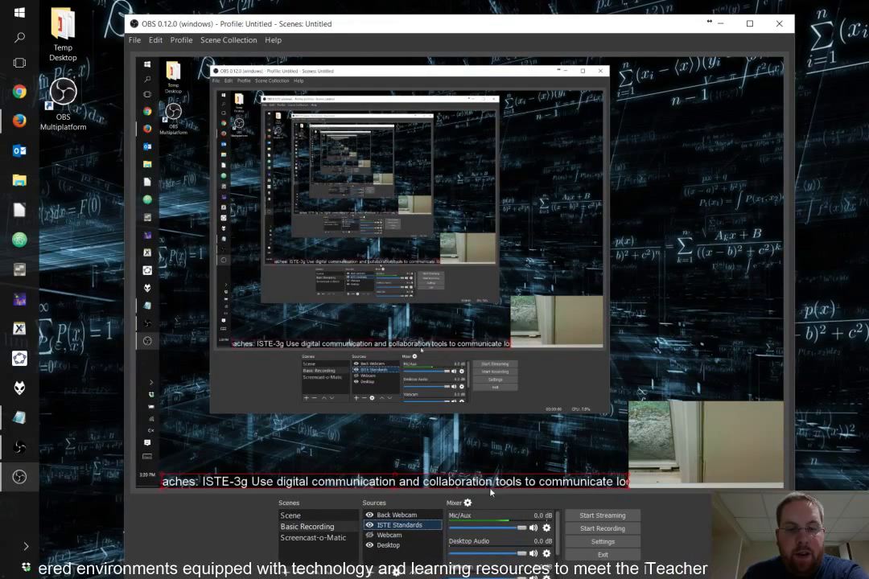
{"action": "left_click", "coordinate": [369, 524]}
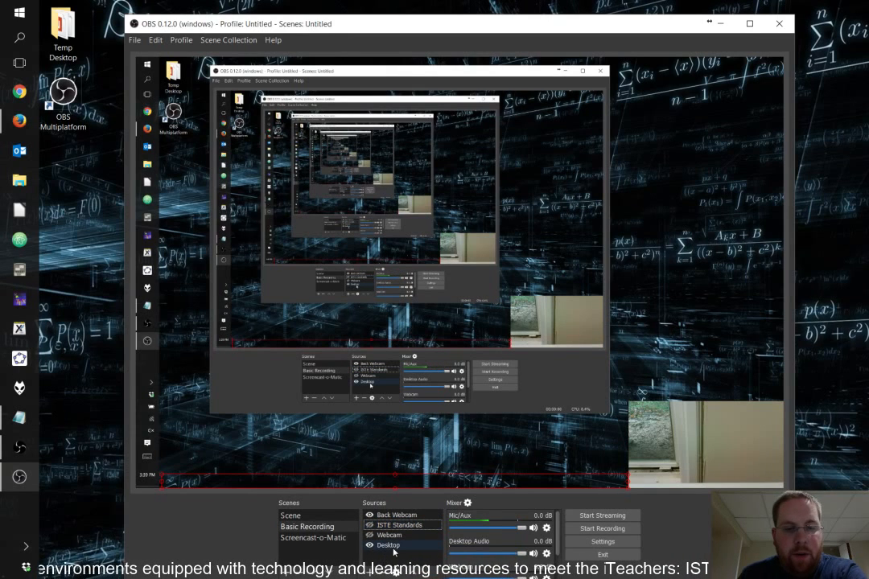
{"action": "left_click", "coordinate": [393, 548]}
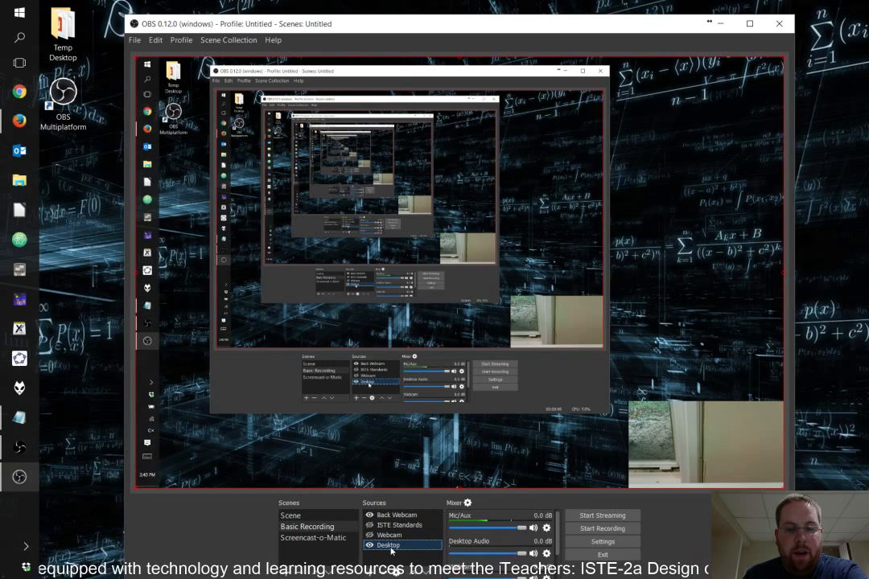
{"action": "left_click", "coordinate": [369, 570]}
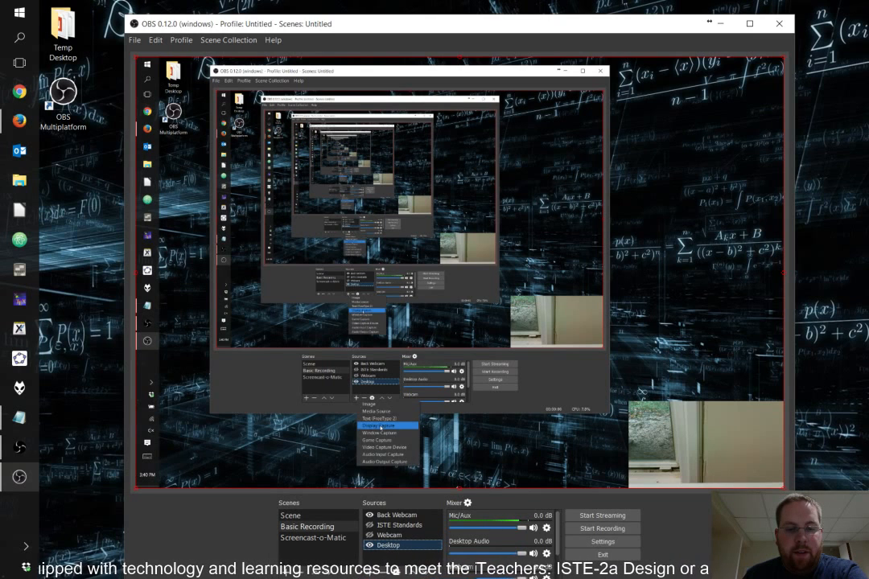
{"action": "left_click", "coordinate": [386, 557]}
{"action": "left_click", "coordinate": [388, 516]}
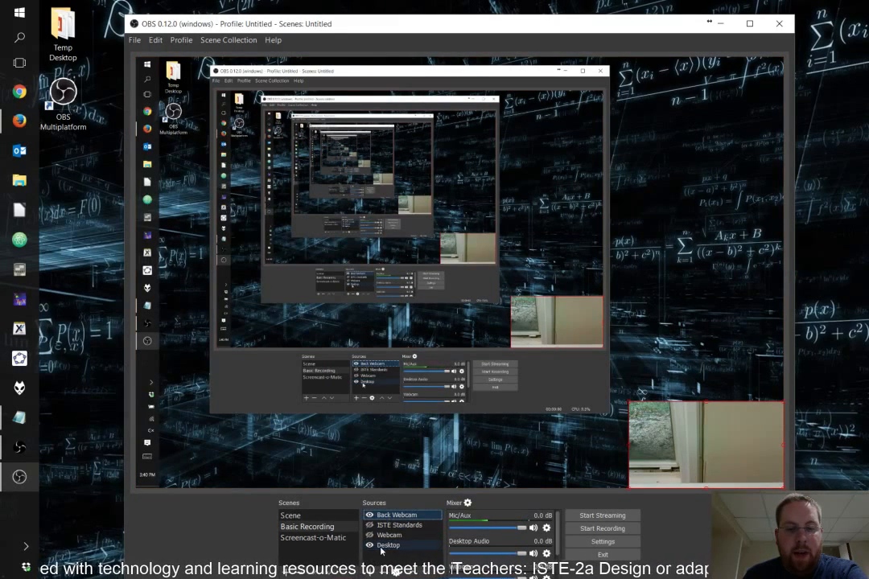
{"action": "left_click", "coordinate": [372, 571]}
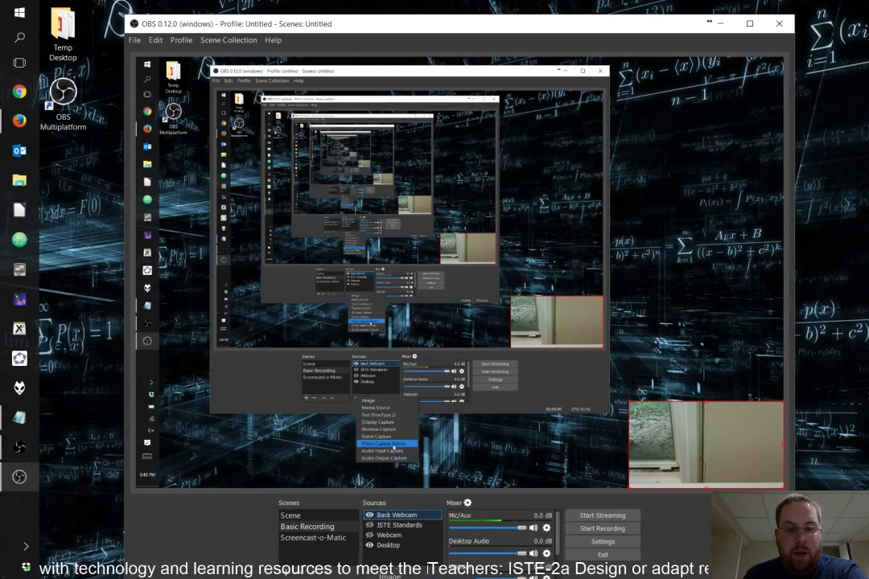
{"action": "left_click", "coordinate": [366, 557]}
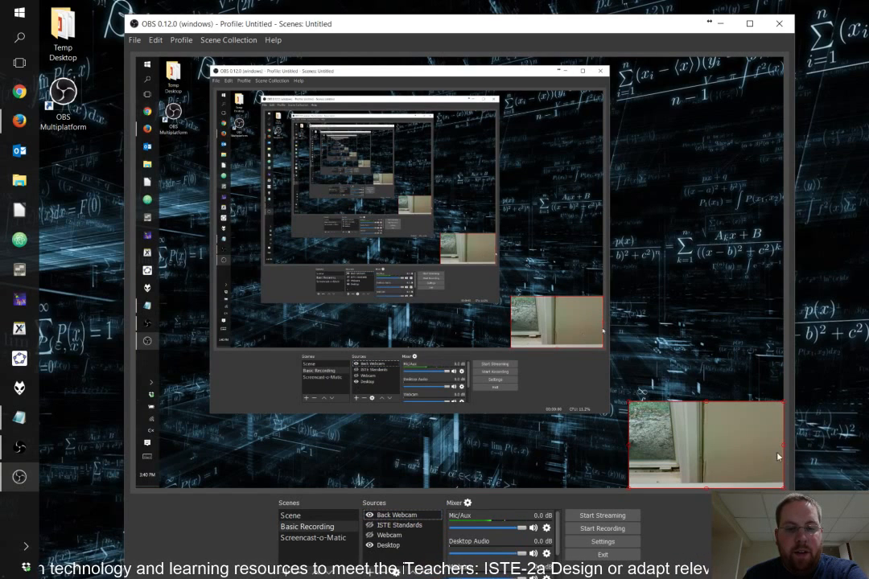
Enlarge the Back Webcam feed slightly from its upper-left corner, keeping it in the lower-right corner of the preview canvas.
{"action": "mouse_move", "coordinate": [638, 412]}
{"action": "left_mouse_down"}
{"action": "mouse_move", "coordinate": [577, 316]}
{"action": "mouse_move", "coordinate": [630, 412]}
{"action": "left_mouse_up"}
{"action": "left_click_drag", "start_coordinate": [681, 447], "coordinate": [682, 446]}
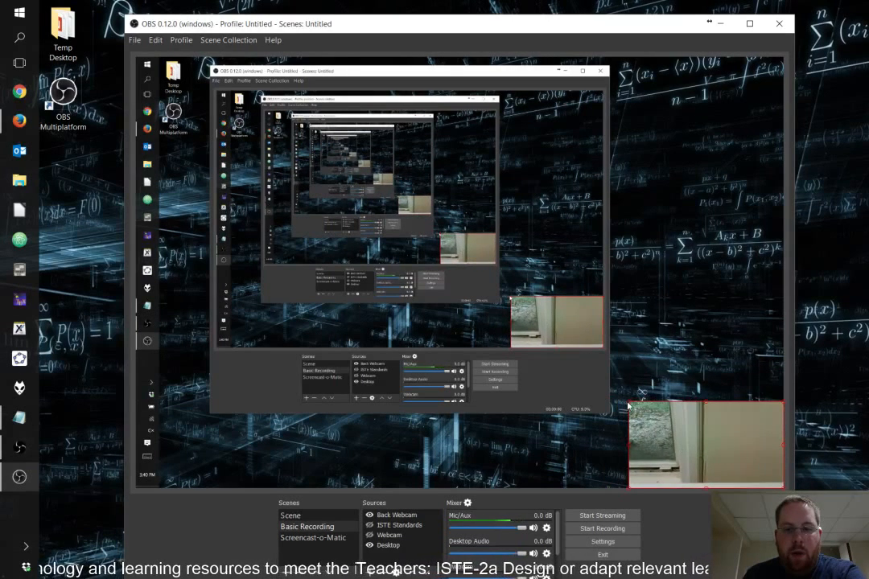
{"action": "mouse_move", "coordinate": [628, 406]}
{"action": "left_mouse_down"}
{"action": "mouse_move", "coordinate": [554, 355]}
{"action": "mouse_move", "coordinate": [610, 401]}
{"action": "mouse_move", "coordinate": [620, 397]}
{"action": "left_mouse_up"}
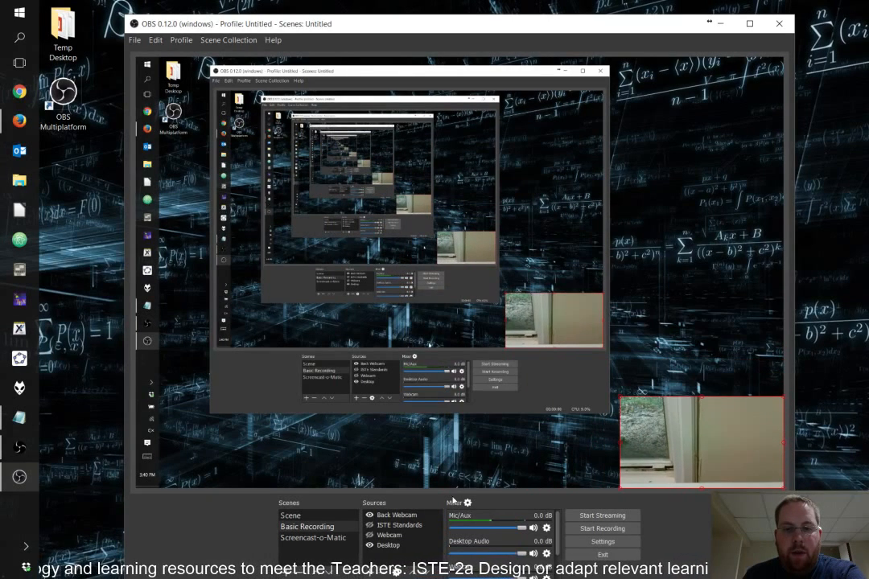
{"action": "left_click", "coordinate": [389, 546]}
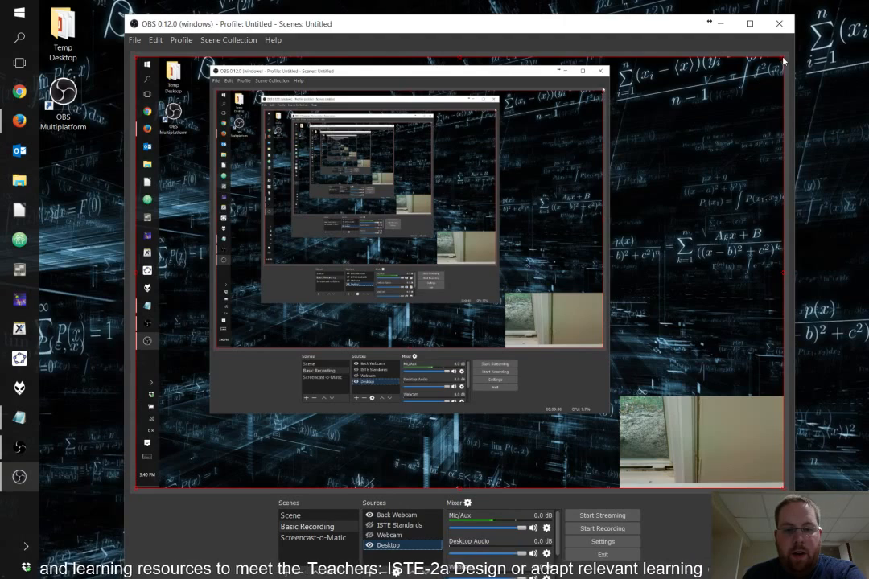
{"action": "mouse_move", "coordinate": [784, 56]}
{"action": "left_mouse_down"}
{"action": "mouse_move", "coordinate": [766, 78]}
{"action": "mouse_move", "coordinate": [644, 149]}
{"action": "mouse_move", "coordinate": [785, 56]}
{"action": "left_mouse_up"}
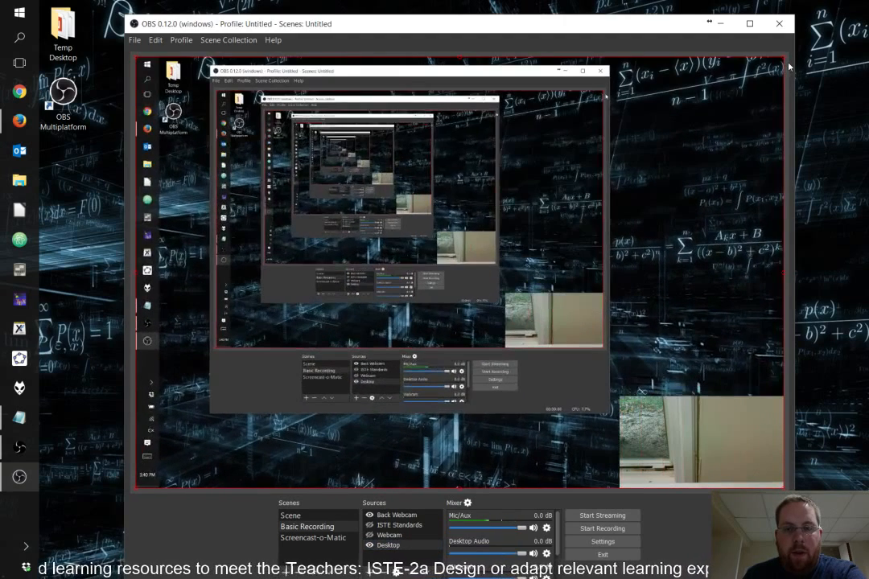
{"action": "left_click", "coordinate": [667, 431]}
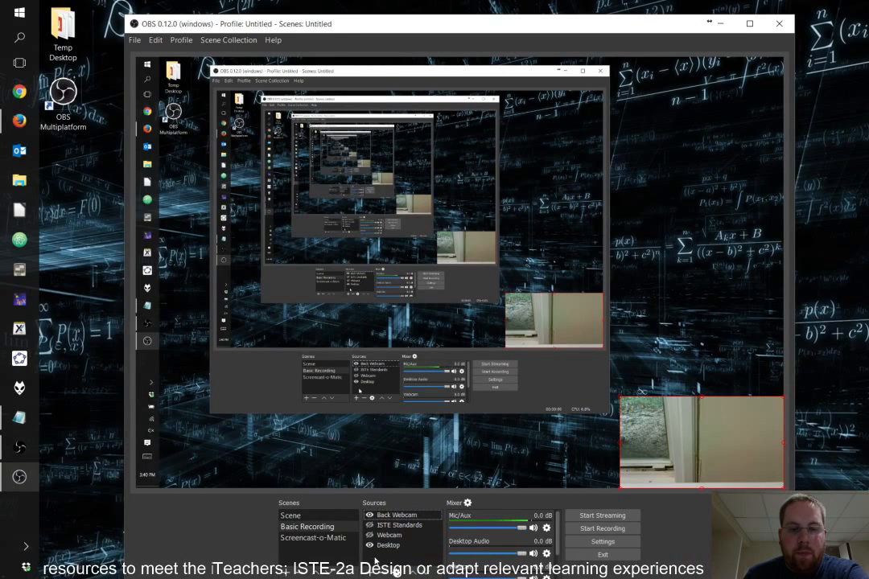
Delete the Basic Recording and Screencast-o-Matic scenes.
{"action": "left_click", "coordinate": [314, 526]}
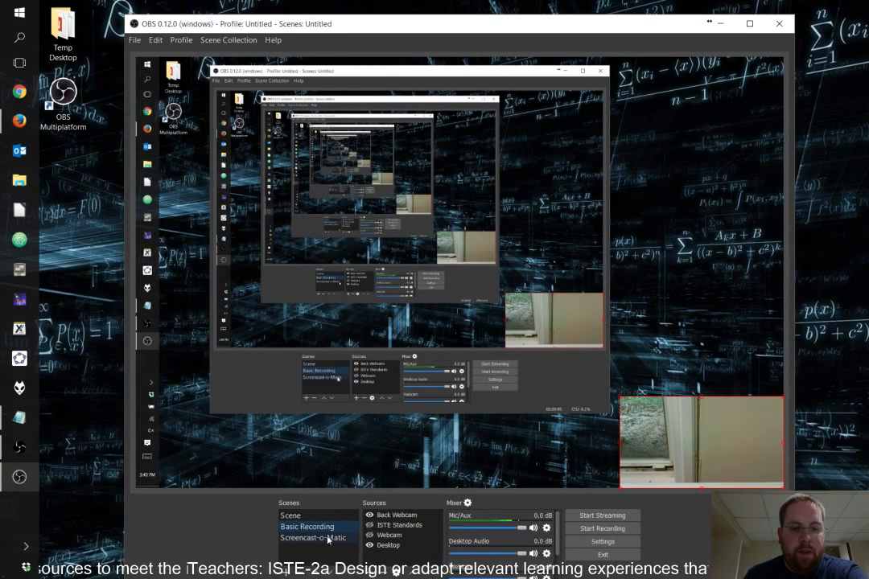
{"action": "key", "text": "Delete"}
{"action": "left_click", "coordinate": [513, 331]}
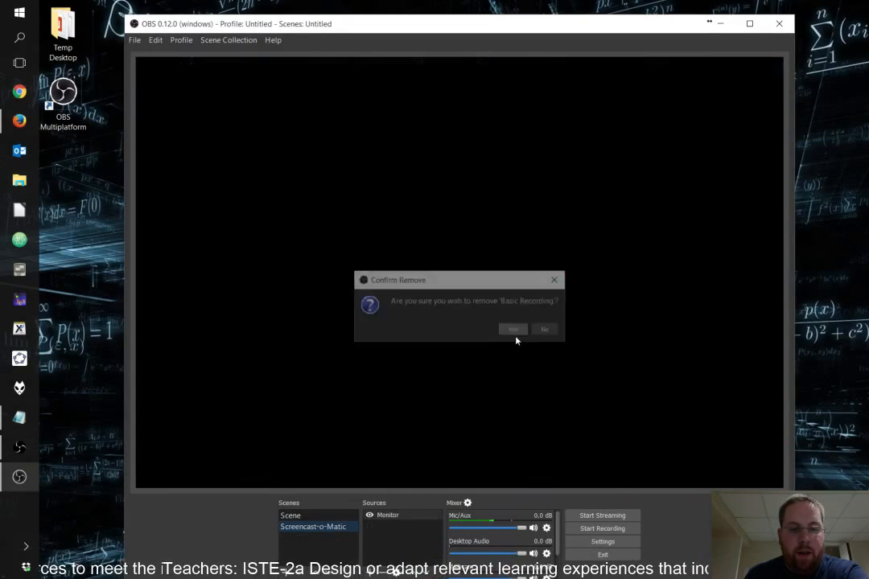
{"action": "key", "text": "Delete"}
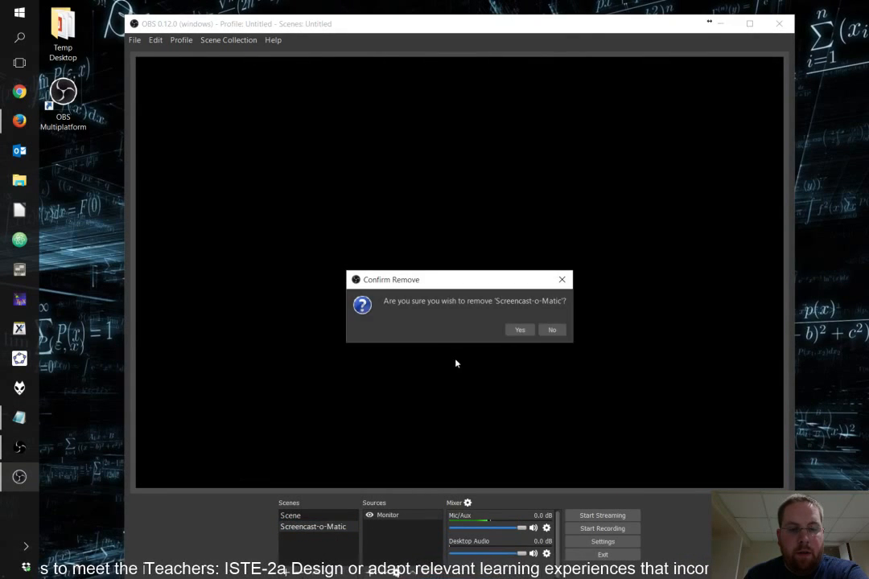
{"action": "left_click", "coordinate": [520, 331]}
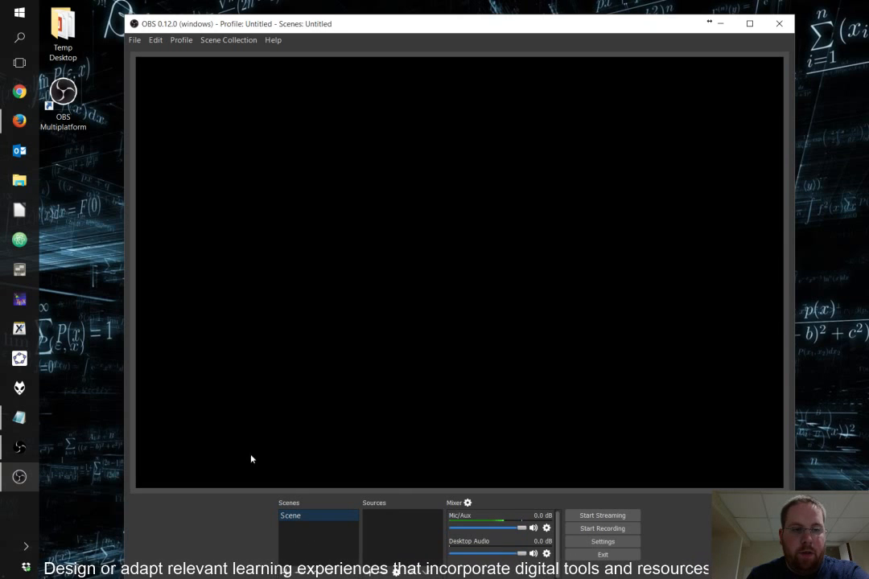
Launch GeoGebra, arrange its window alongside the OBS window, and enlarge it.
{"action": "left_click", "coordinate": [35, 358]}
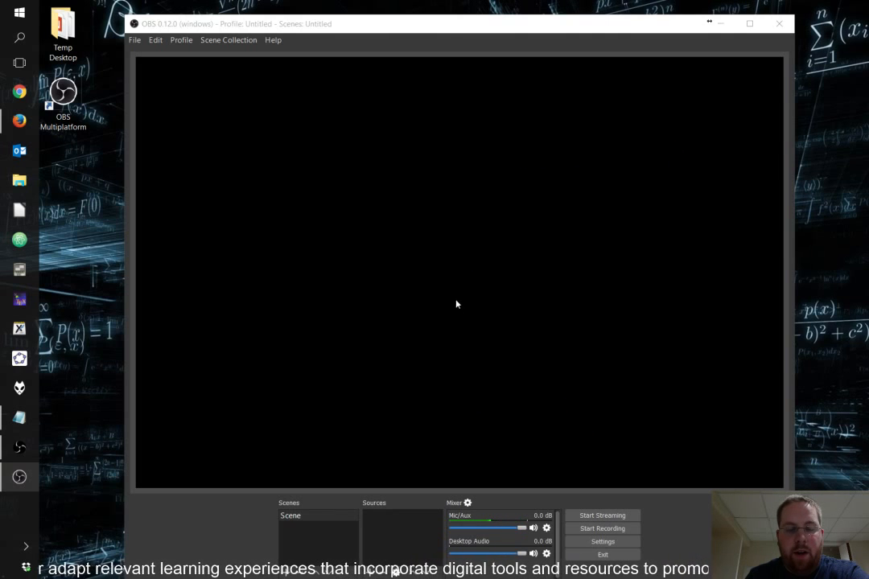
{"action": "left_click_drag", "start_coordinate": [449, 29], "coordinate": [705, 72]}
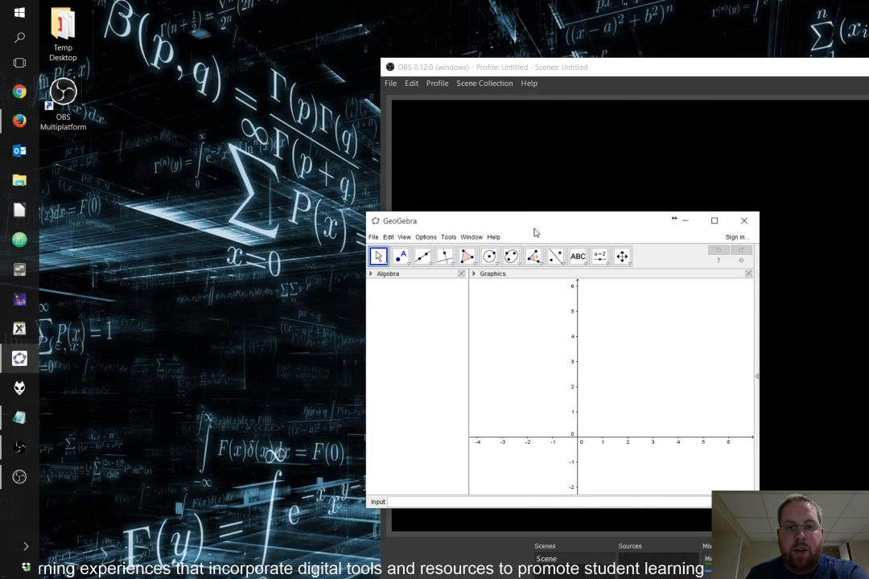
{"action": "left_click_drag", "start_coordinate": [534, 232], "coordinate": [241, 74]}
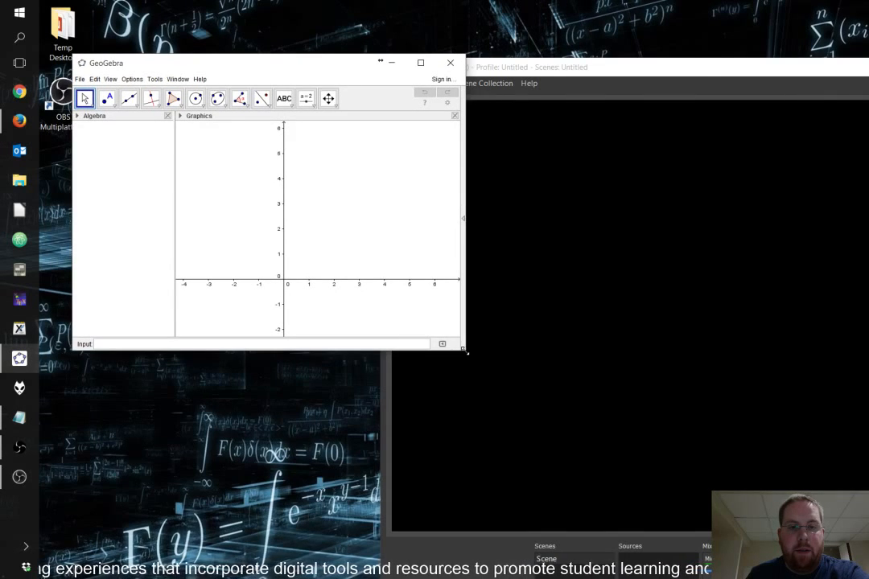
{"action": "left_click_drag", "start_coordinate": [464, 351], "coordinate": [715, 578]}
{"action": "left_click", "coordinate": [328, 98]}
{"action": "left_click_drag", "start_coordinate": [325, 140], "coordinate": [444, 312]}
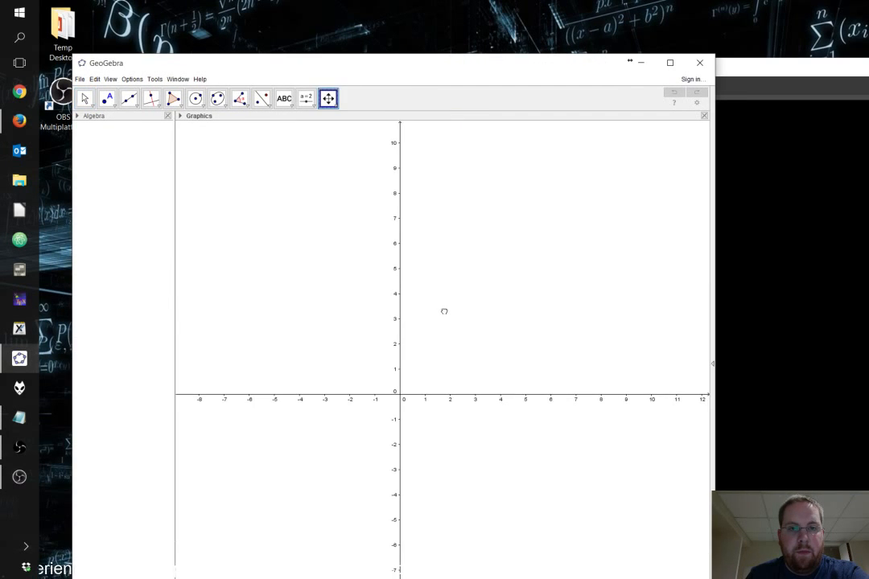
Switch to OBS and add a new Window Capture source named GeoGebra to the scene.
{"action": "left_click_drag", "start_coordinate": [863, 71], "coordinate": [838, 75]}
{"action": "left_click", "coordinate": [610, 577]}
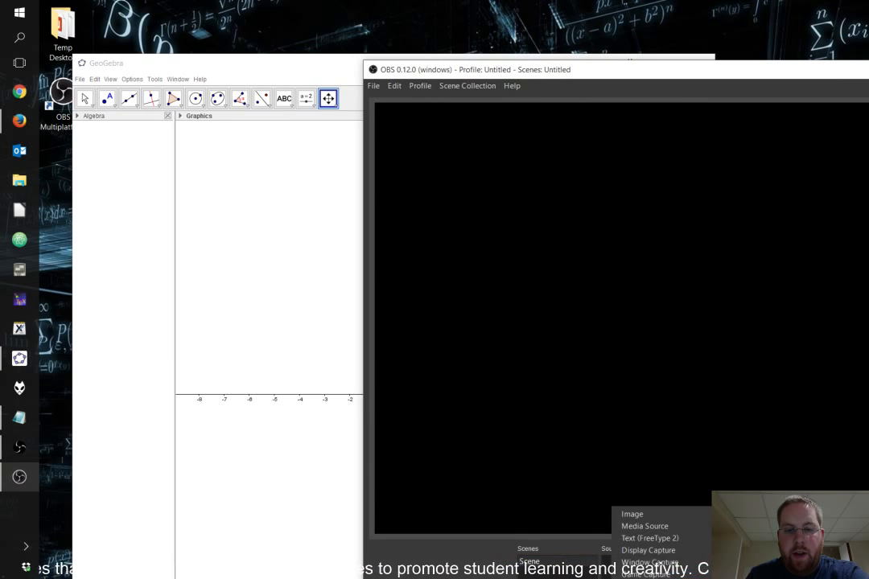
{"action": "left_click", "coordinate": [672, 564]}
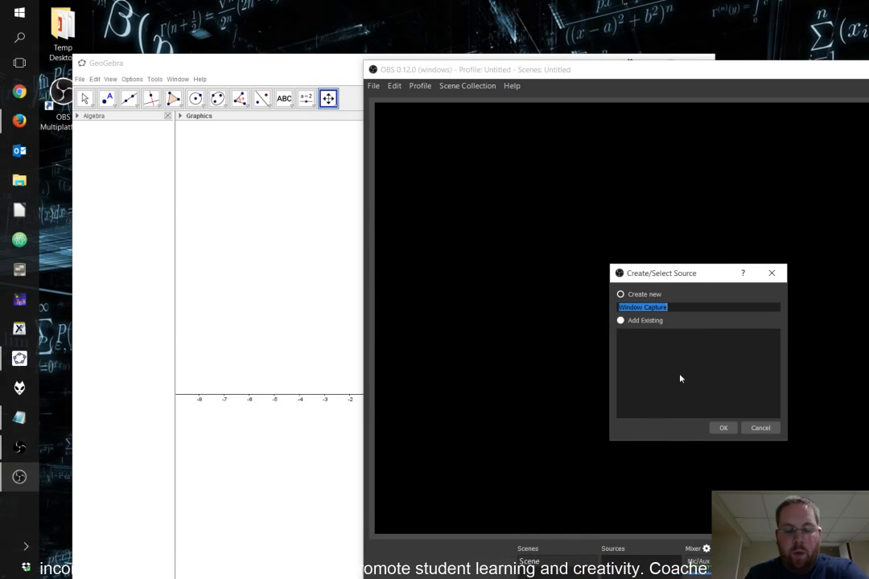
{"action": "type", "text": "GeoGebra"}
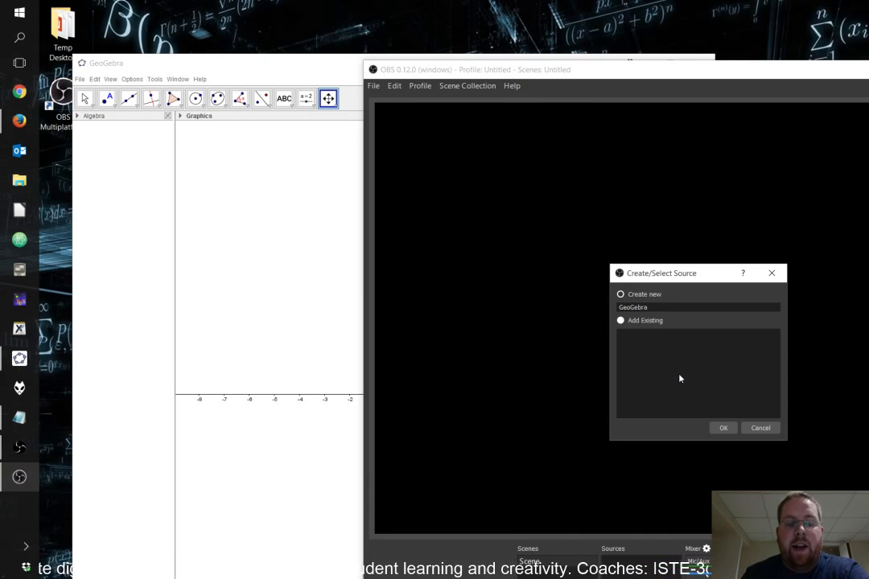
{"action": "left_click", "coordinate": [723, 428]}
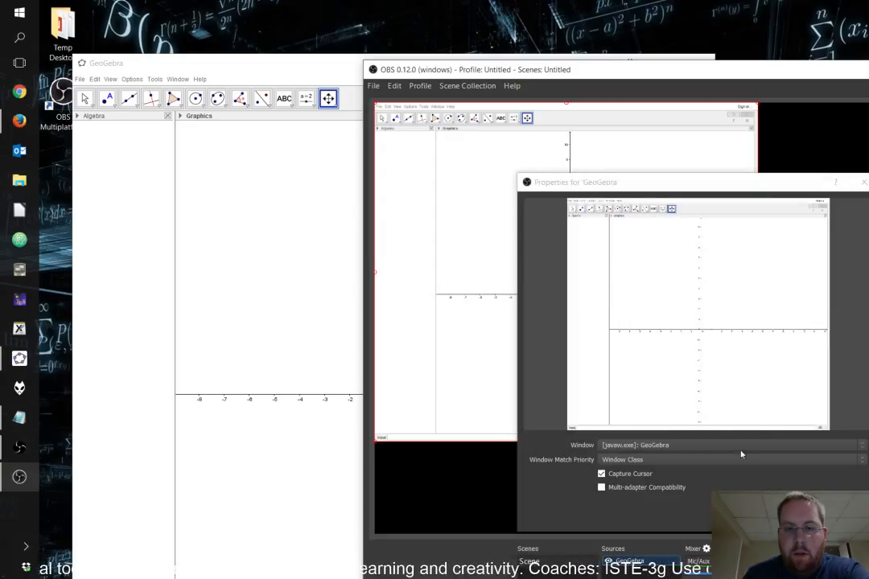
Set the source to capture the [javaw.exe]: GeoGebra window with Window Class match priority, and accept its properties.
{"action": "left_click", "coordinate": [744, 446]}
{"action": "left_click", "coordinate": [725, 452]}
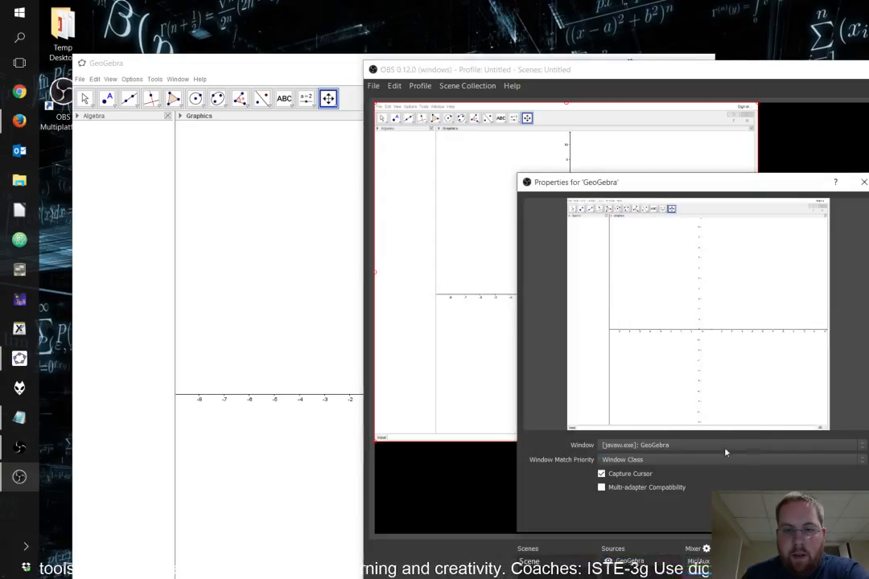
{"action": "left_click", "coordinate": [658, 461]}
{"action": "left_click", "coordinate": [658, 463]}
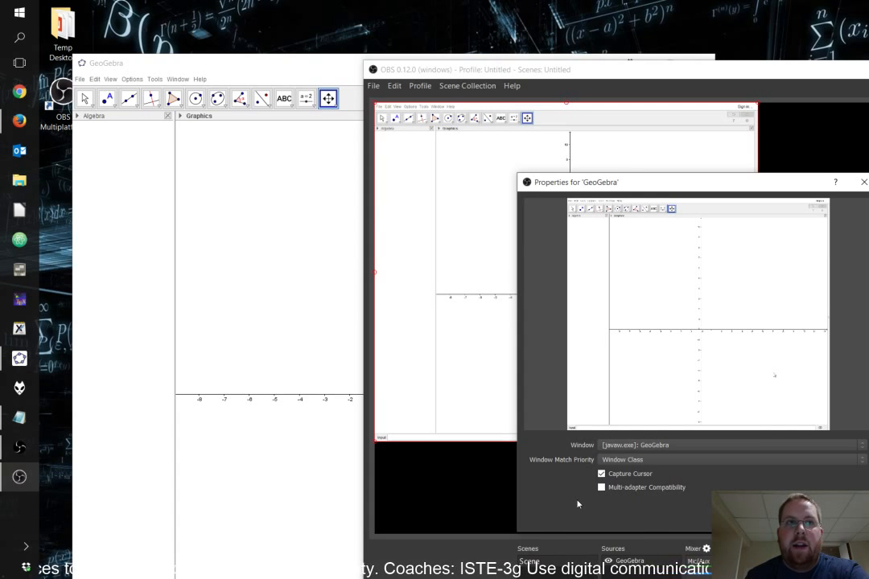
{"action": "key", "text": "Return"}
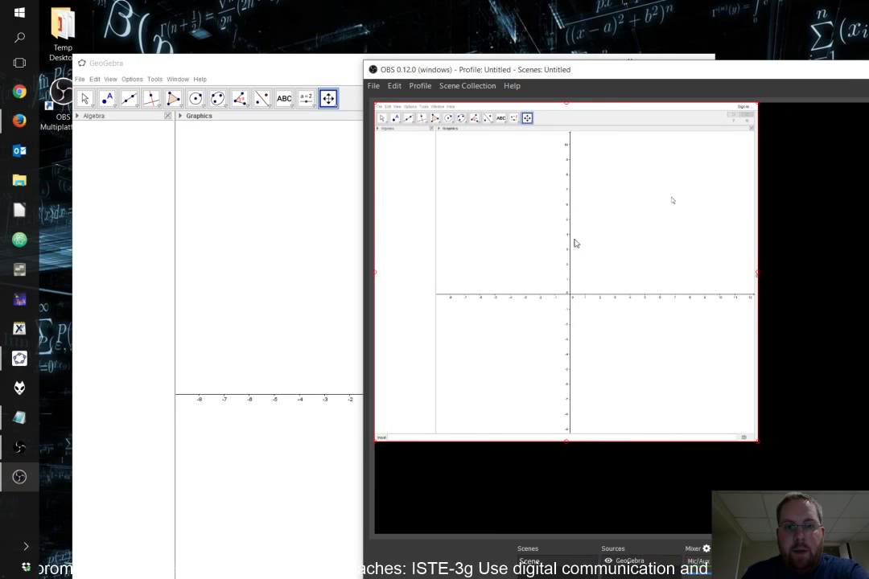
Scale the GeoGebra capture up from its lower-right corner until it fills the height of the preview canvas.
{"action": "left_click_drag", "start_coordinate": [757, 447], "coordinate": [739, 424]}
{"action": "left_click_drag", "start_coordinate": [697, 390], "coordinate": [865, 487]}
{"action": "left_click_drag", "start_coordinate": [865, 324], "coordinate": [860, 322]}
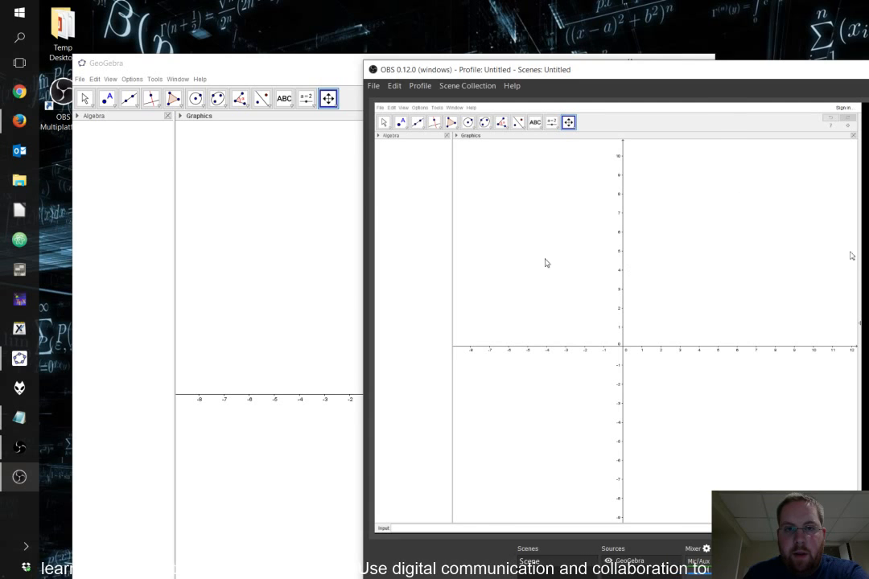
Minimize, restore and reposition the GeoGebra window, and check how the OBS capture follows it.
{"action": "left_click", "coordinate": [194, 139]}
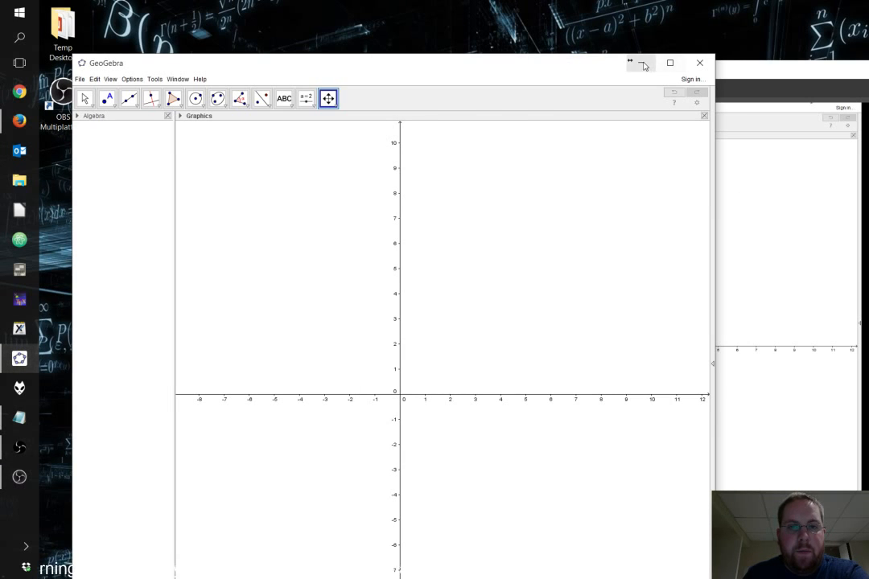
{"action": "left_click", "coordinate": [644, 64]}
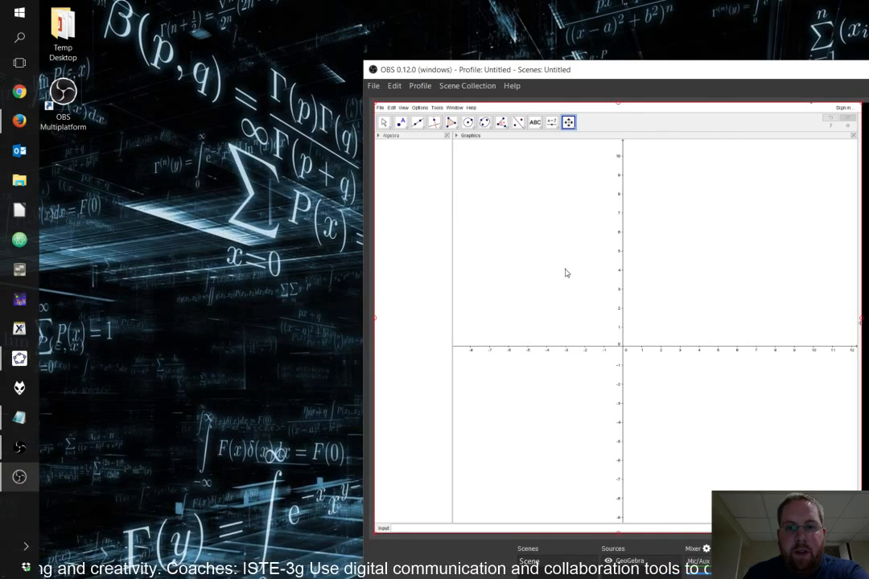
{"action": "left_click", "coordinate": [19, 358]}
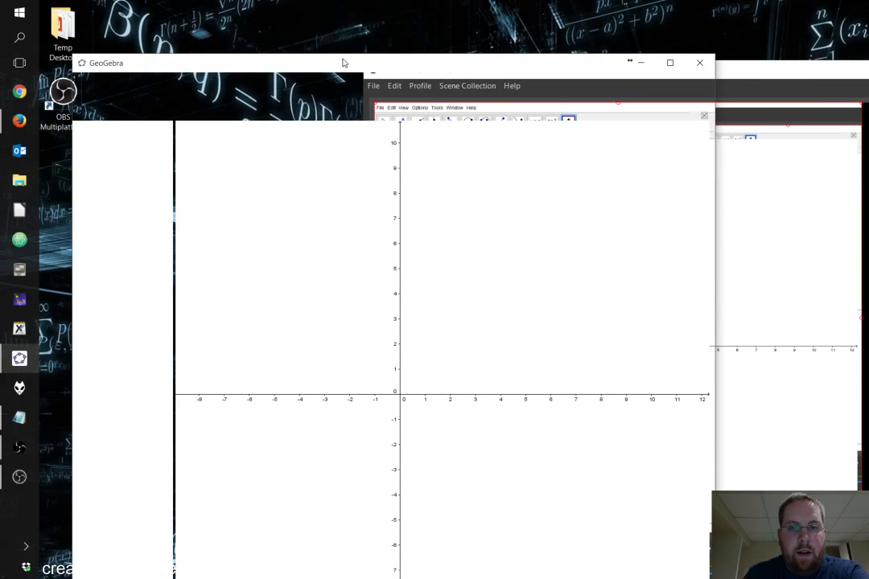
{"action": "left_click_drag", "start_coordinate": [342, 62], "coordinate": [356, 52]}
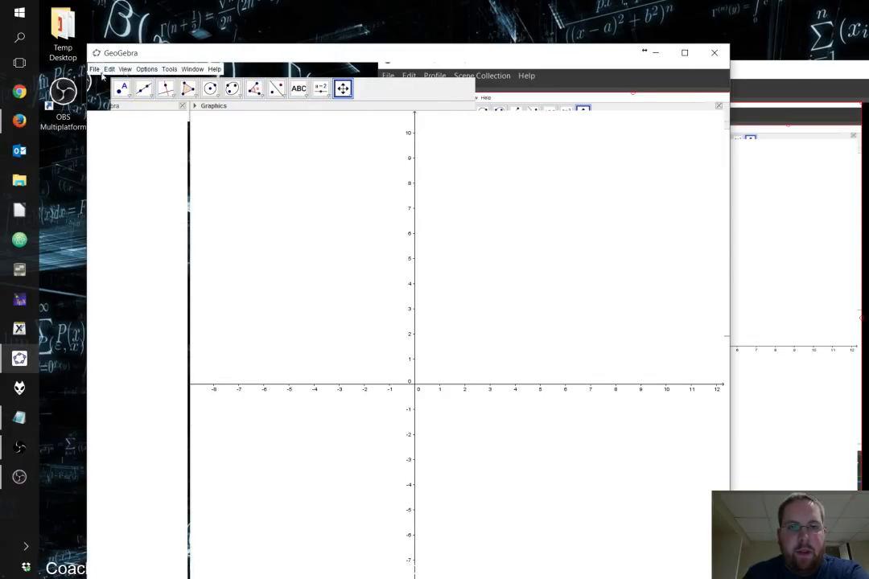
{"action": "mouse_move", "coordinate": [417, 46]}
{"action": "left_mouse_down"}
{"action": "mouse_move", "coordinate": [408, 59]}
{"action": "mouse_move", "coordinate": [404, 43]}
{"action": "left_mouse_up"}
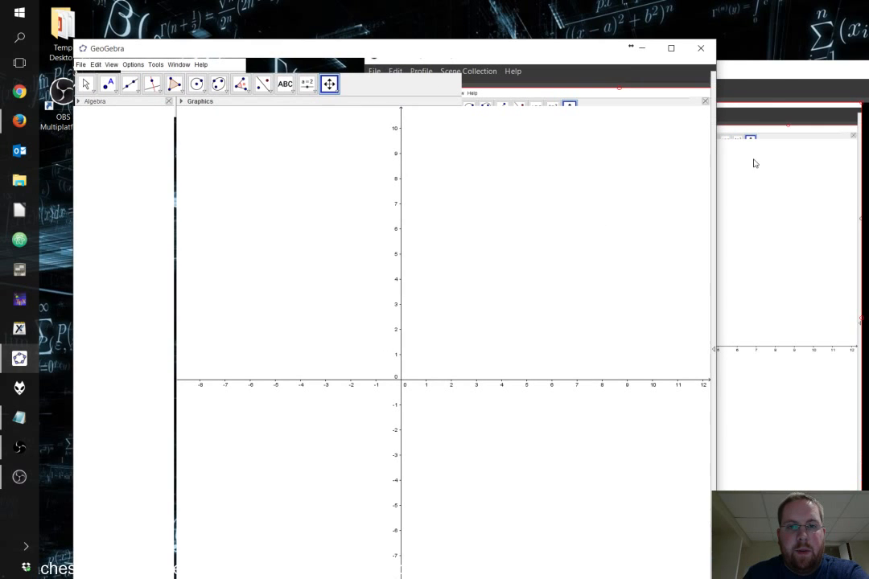
{"action": "left_click", "coordinate": [777, 73]}
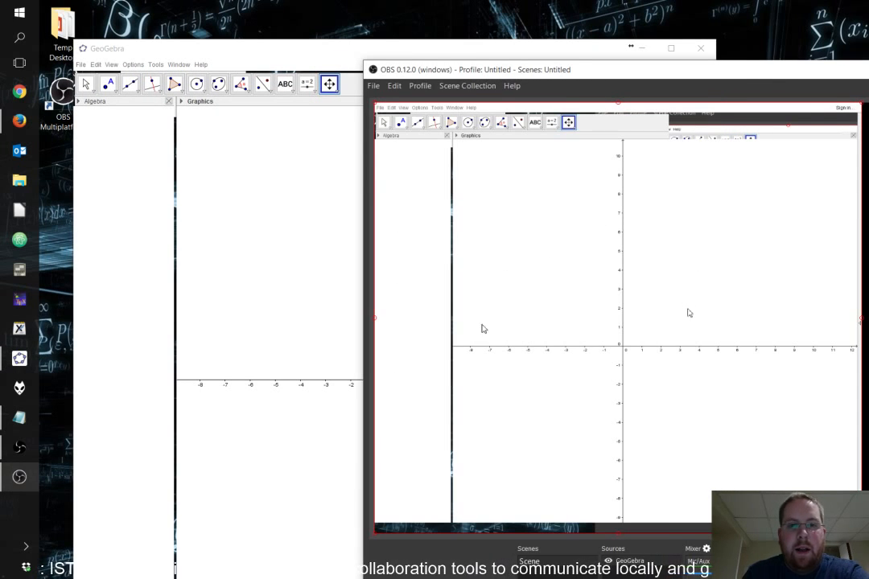
Maximize the GeoGebra window, and bring the OBS window back in front and reposition it.
{"action": "left_click", "coordinate": [344, 277]}
{"action": "left_click", "coordinate": [673, 48]}
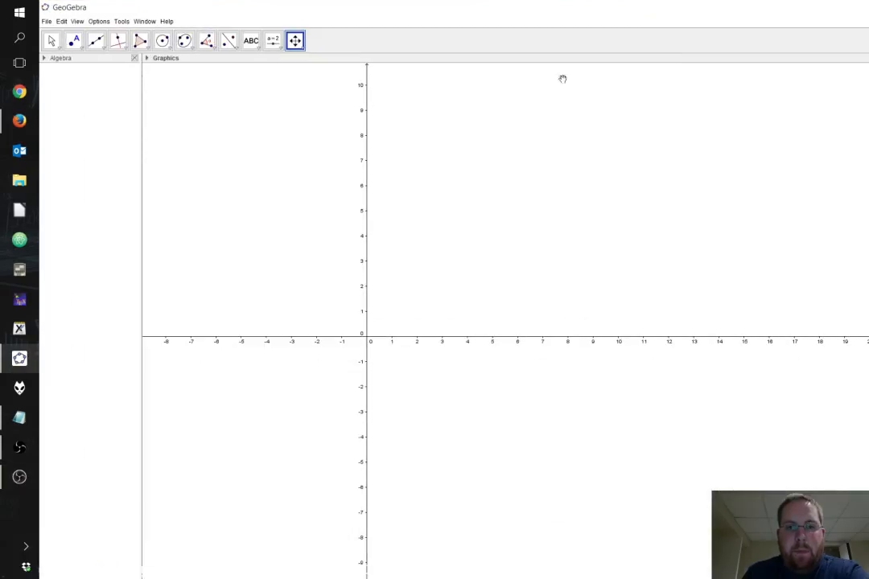
{"action": "left_click", "coordinate": [24, 478]}
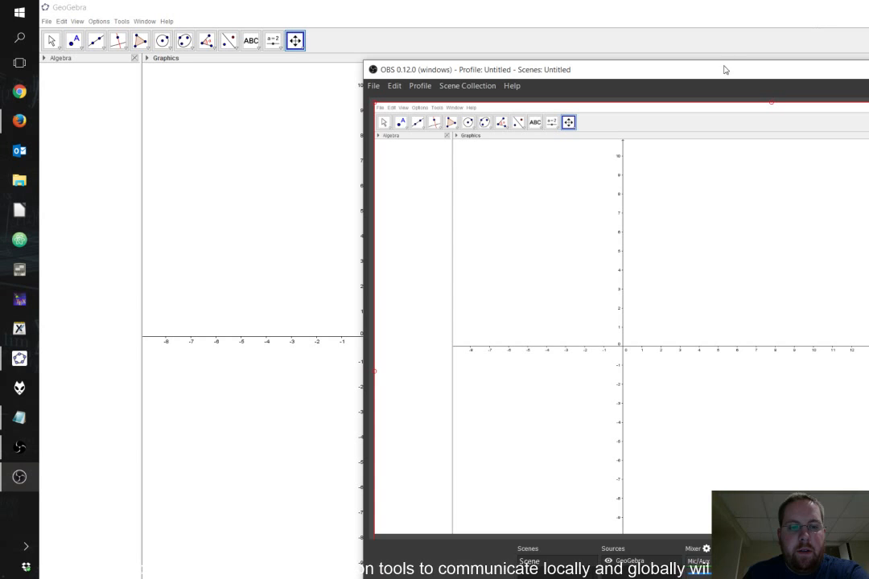
{"action": "left_click_drag", "start_coordinate": [724, 70], "coordinate": [638, 58]}
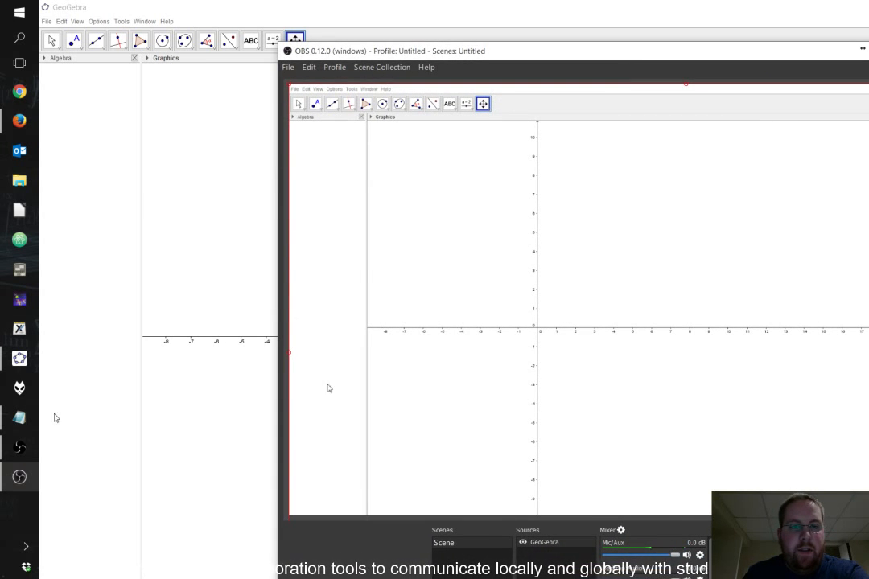
Launch the TilEm calculator emulator and arrange its window beside the OBS window.
{"action": "left_click", "coordinate": [11, 277]}
{"action": "left_click_drag", "start_coordinate": [547, 53], "coordinate": [659, 60]}
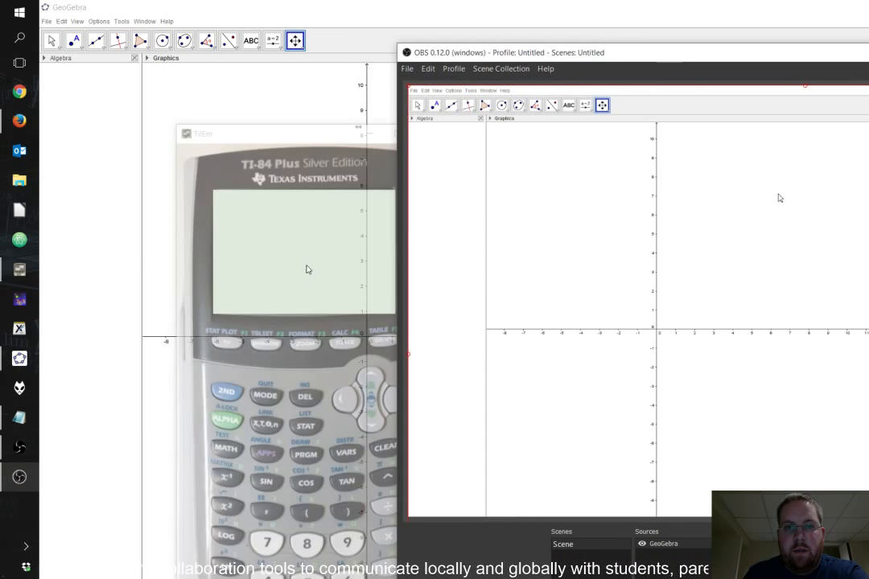
{"action": "left_click_drag", "start_coordinate": [283, 139], "coordinate": [198, 95]}
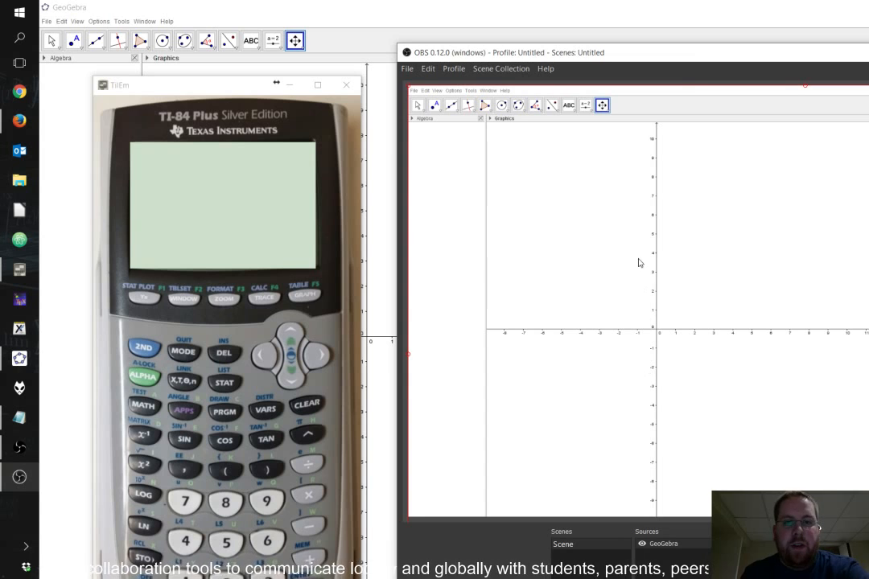
{"action": "left_click_drag", "start_coordinate": [692, 62], "coordinate": [677, 76]}
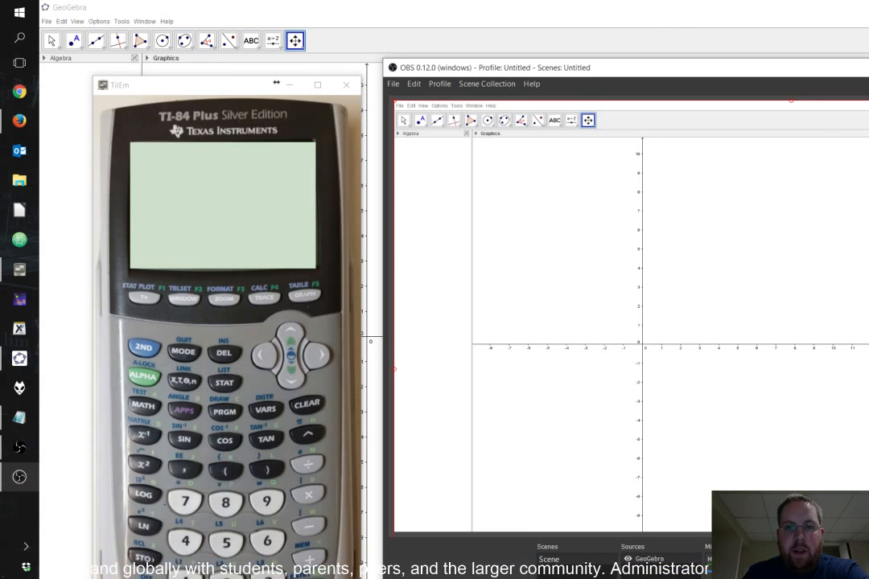
Minimize the GeoGebra and TilEm windows, and delete the GeoGebra source from the OBS scene.
{"action": "left_click", "coordinate": [867, 8]}
{"action": "left_click", "coordinate": [290, 85]}
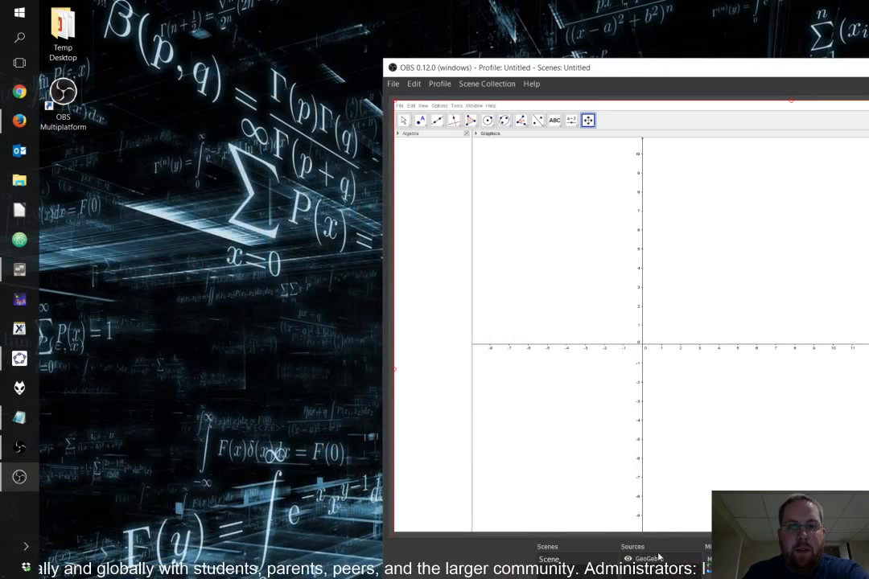
{"action": "key", "text": "Delete"}
{"action": "left_click", "coordinate": [761, 372]}
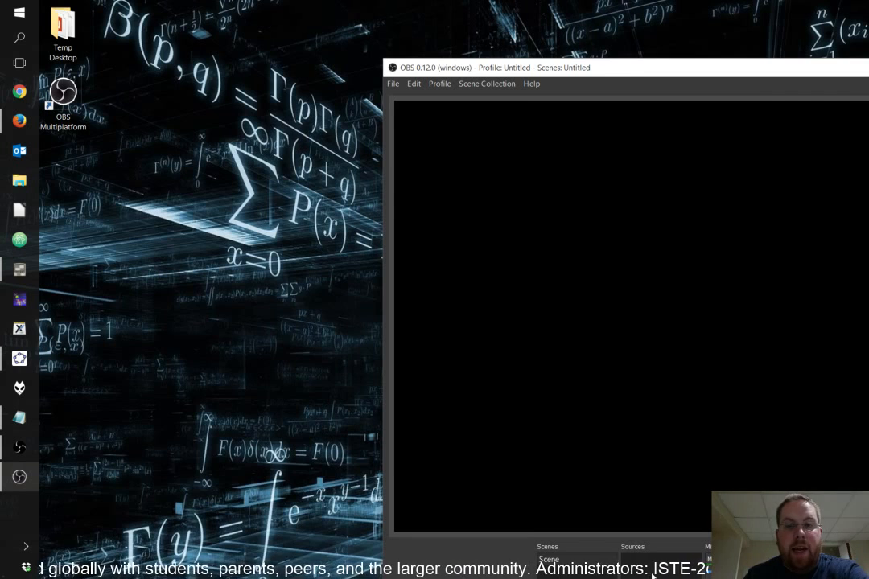
Launch Xournal, draw a wavy black freehand stroke across the page, and erase the beginning of the stroke.
{"action": "left_click", "coordinate": [20, 331]}
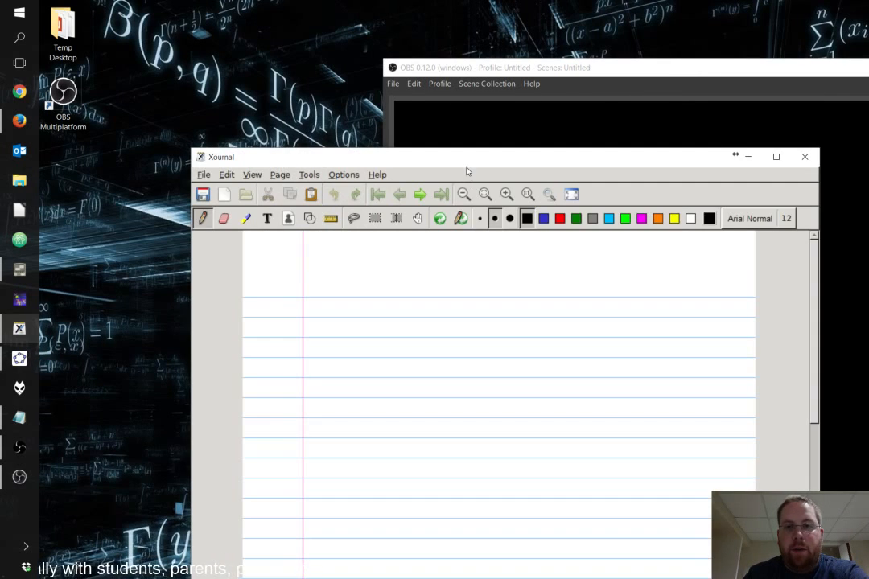
{"action": "left_click_drag", "start_coordinate": [467, 169], "coordinate": [332, 50]}
{"action": "mouse_move", "coordinate": [214, 197]}
{"action": "left_mouse_down"}
{"action": "mouse_move", "coordinate": [505, 287]}
{"action": "mouse_move", "coordinate": [533, 286]}
{"action": "left_mouse_up"}
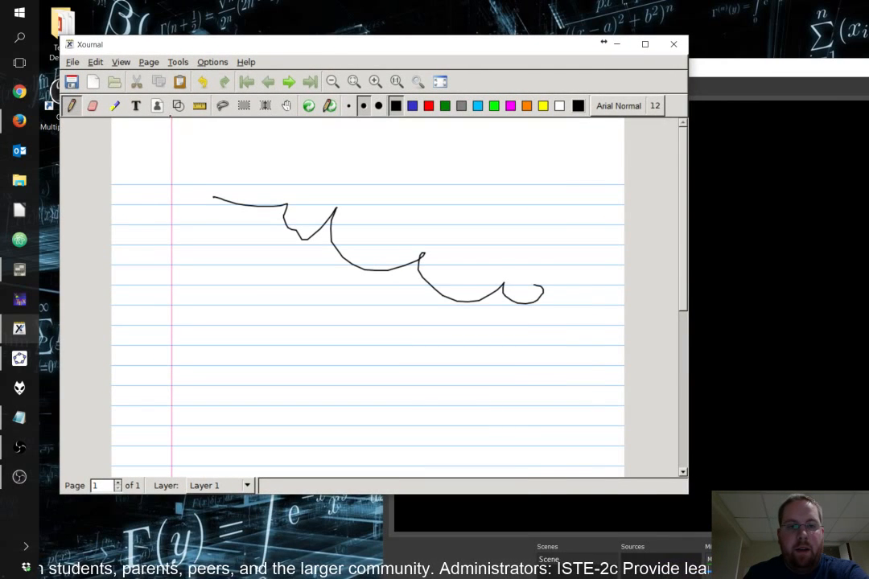
{"action": "left_click", "coordinate": [93, 105]}
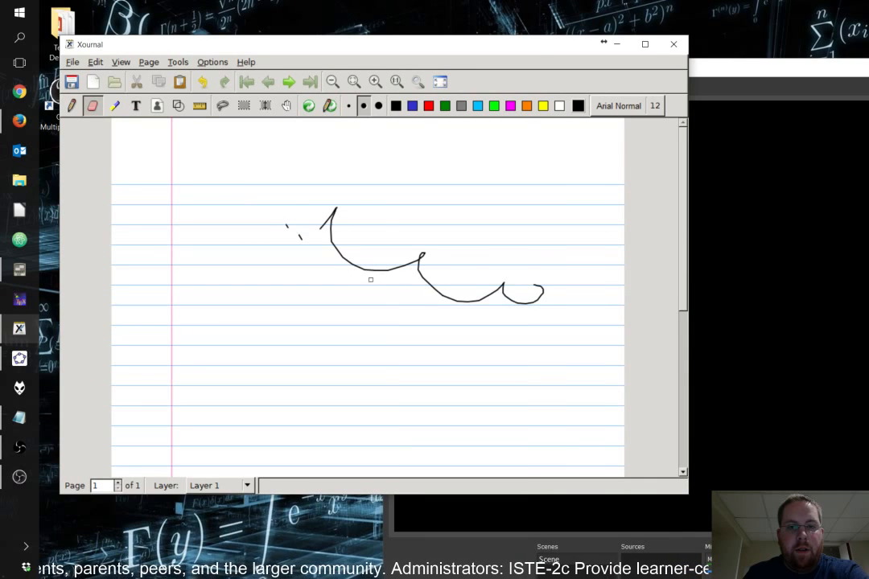
Handwrite "Hello" in black pen on the blank lines further down the Xournal page.
{"action": "scroll", "coordinate": [370, 279], "scroll_direction": "down", "scroll_amount": 5}
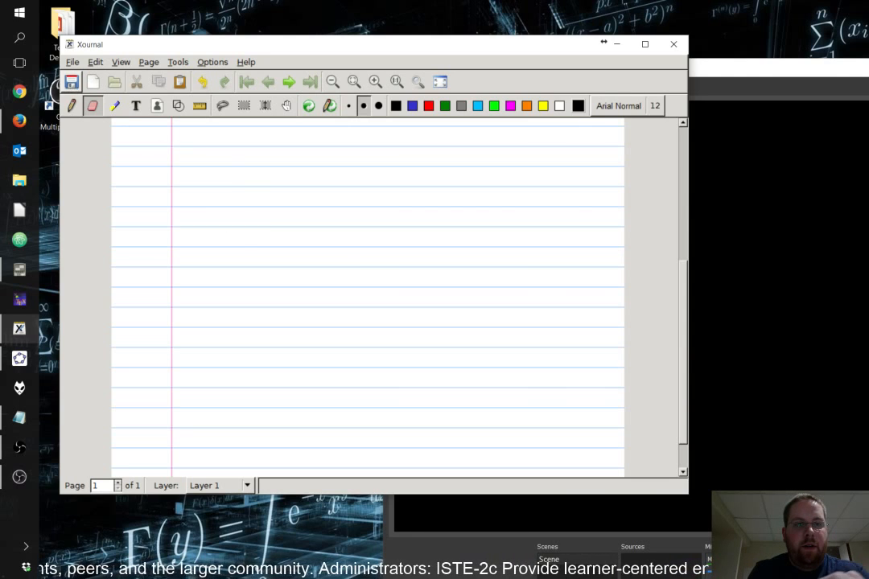
{"action": "left_click", "coordinate": [71, 105]}
{"action": "left_click_drag", "start_coordinate": [226, 193], "coordinate": [211, 257]}
{"action": "mouse_move", "coordinate": [249, 176]}
{"action": "left_mouse_down"}
{"action": "mouse_move", "coordinate": [232, 251]}
{"action": "mouse_move", "coordinate": [246, 216]}
{"action": "left_mouse_up"}
{"action": "mouse_move", "coordinate": [251, 229]}
{"action": "left_mouse_down"}
{"action": "mouse_move", "coordinate": [263, 217]}
{"action": "mouse_move", "coordinate": [283, 235]}
{"action": "left_mouse_up"}
{"action": "mouse_move", "coordinate": [304, 178]}
{"action": "left_mouse_down"}
{"action": "mouse_move", "coordinate": [294, 239]}
{"action": "mouse_move", "coordinate": [317, 238]}
{"action": "left_mouse_up"}
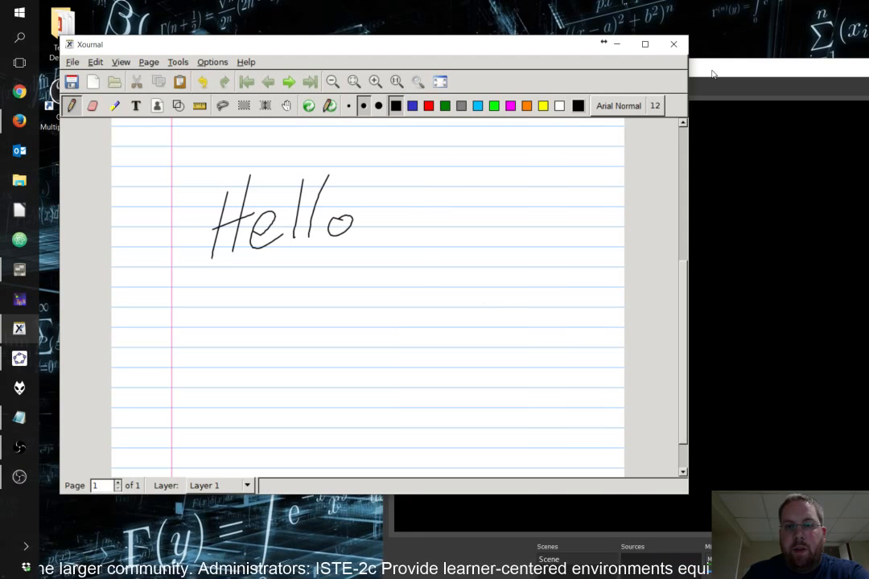
Maximize the Xournal window and zoom the page to its width with the handwritten "Hello" in view.
{"action": "left_click", "coordinate": [645, 43]}
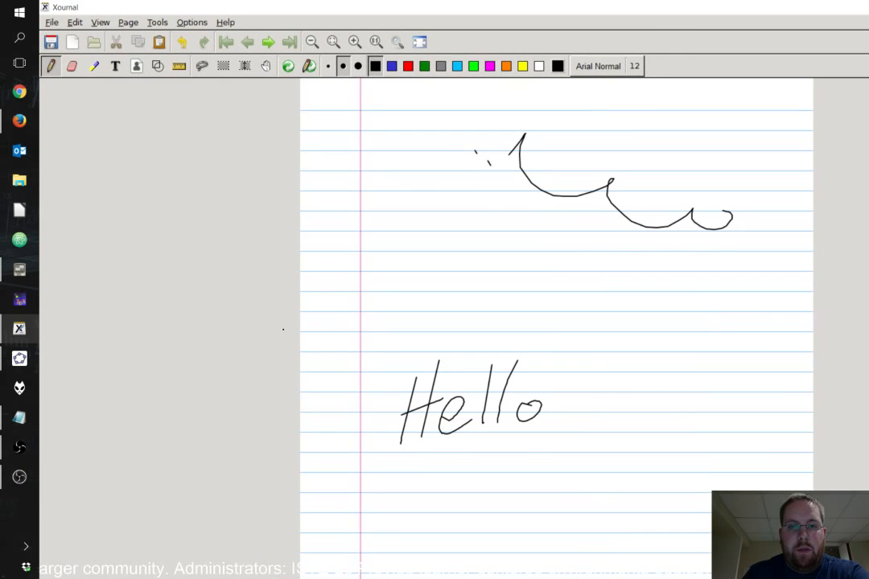
{"action": "scroll", "coordinate": [283, 329], "scroll_direction": "up", "scroll_amount": 1}
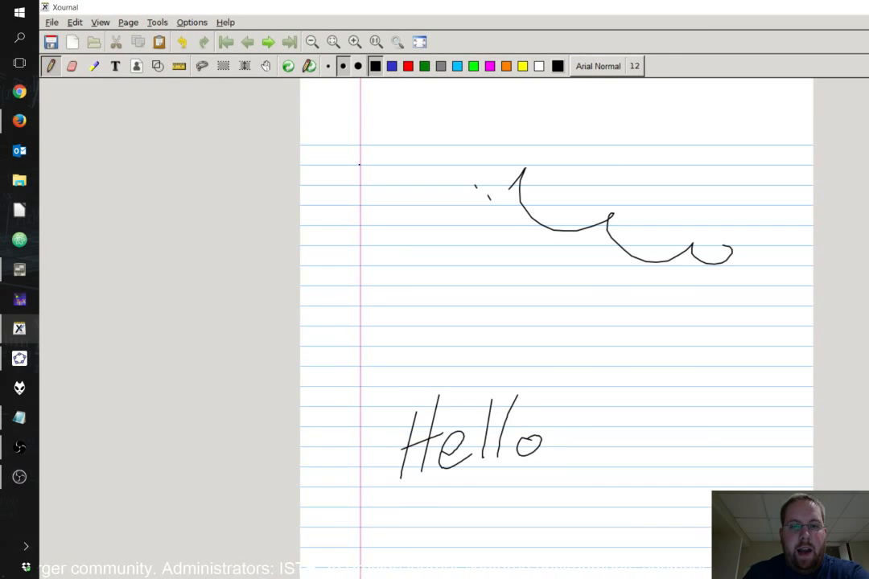
{"action": "left_click", "coordinate": [333, 41]}
{"action": "scroll", "coordinate": [410, 242], "scroll_direction": "up", "scroll_amount": 4}
{"action": "scroll", "coordinate": [410, 243], "scroll_direction": "up", "scroll_amount": 3}
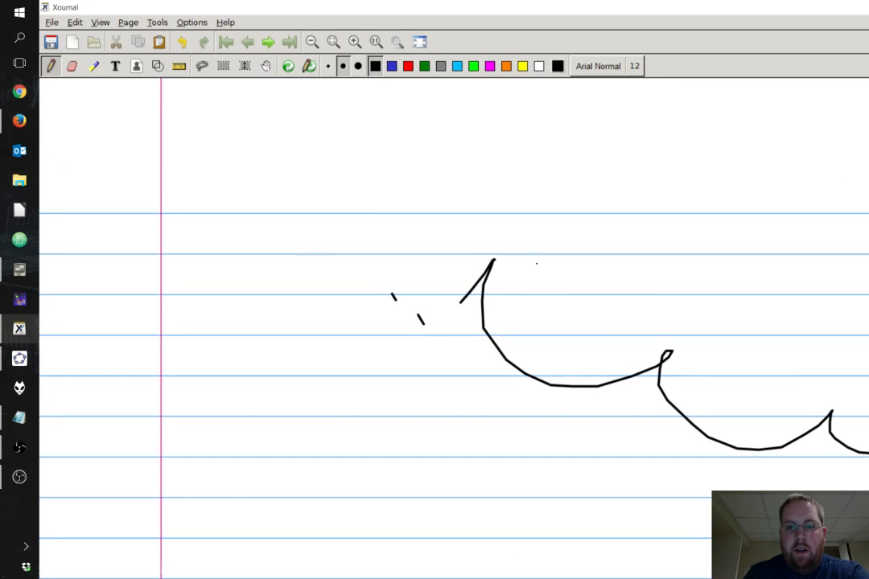
{"action": "scroll", "coordinate": [531, 266], "scroll_direction": "down", "scroll_amount": 10}
{"action": "scroll", "coordinate": [527, 271], "scroll_direction": "up", "scroll_amount": 2}
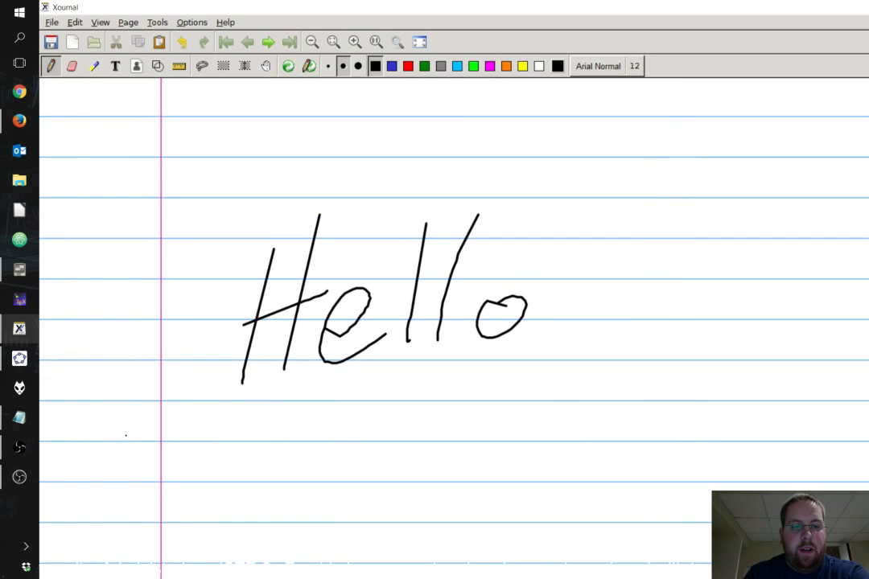
Switch to OBS and add a new Window Capture source named Xournal to the scene.
{"action": "left_click", "coordinate": [19, 478]}
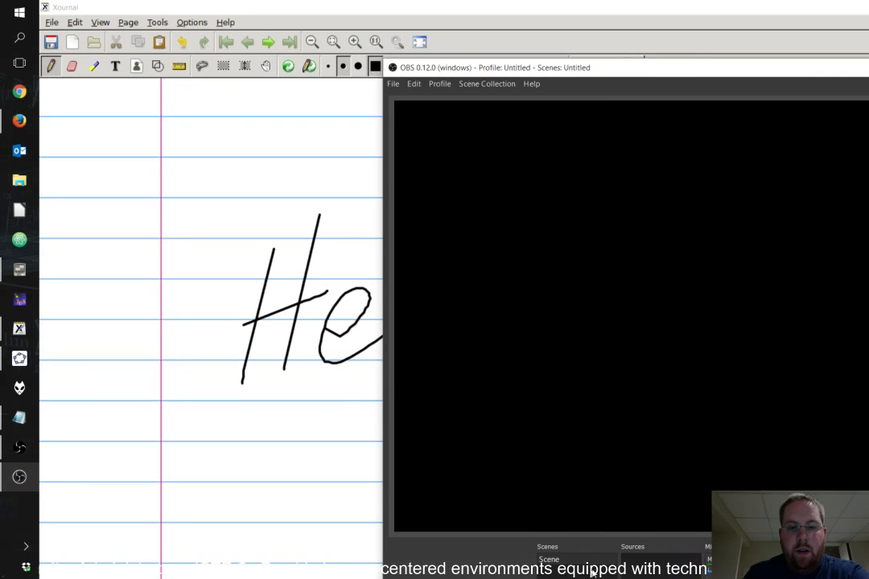
{"action": "left_click", "coordinate": [627, 578]}
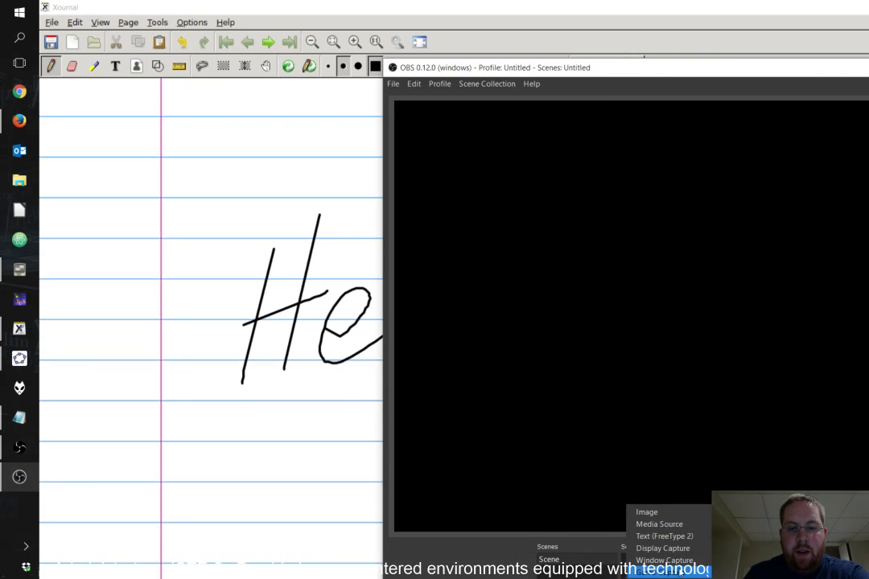
{"action": "left_click", "coordinate": [664, 559]}
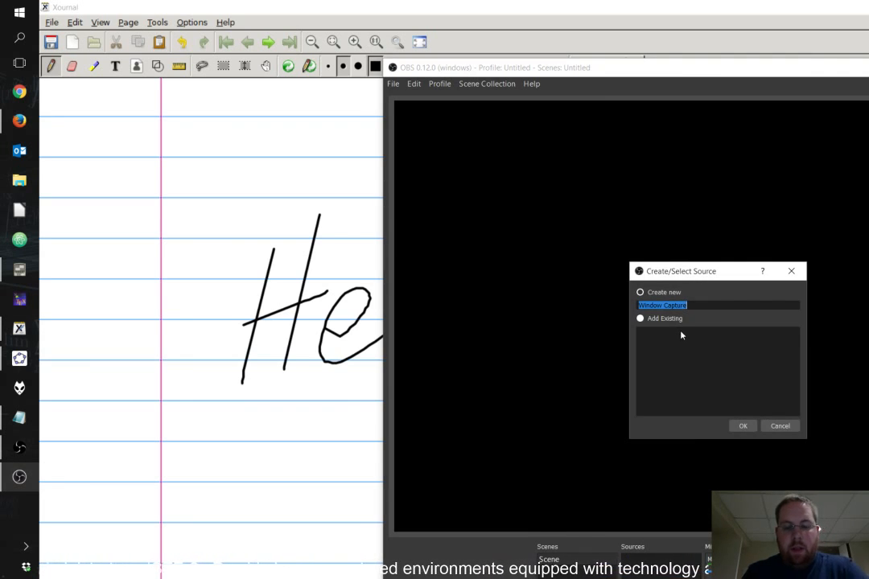
{"action": "type", "text": "Xournal"}
{"action": "key", "text": "Return"}
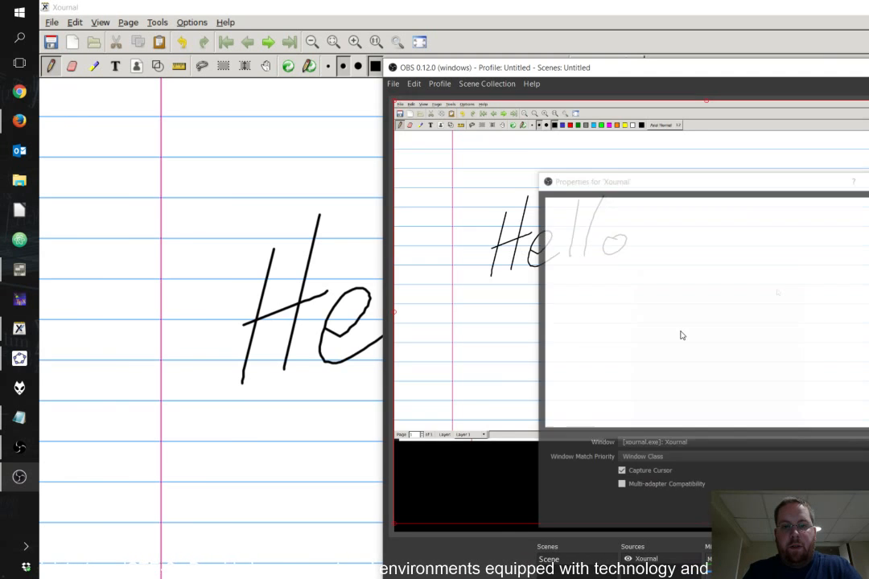
Disable cursor capture for the Xournal window source, confirm its properties, and scale the capture down slightly in the preview.
{"action": "left_click", "coordinate": [684, 443]}
{"action": "left_click", "coordinate": [681, 452]}
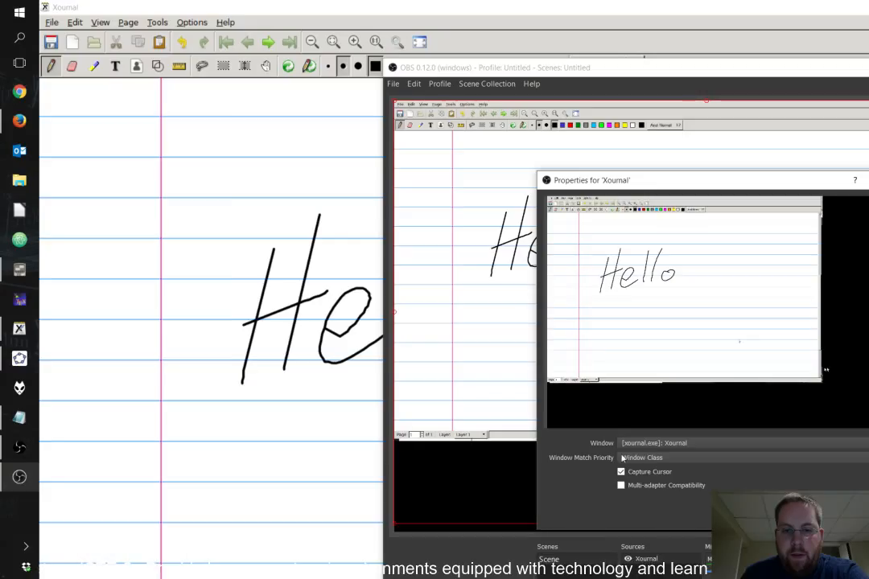
{"action": "left_click", "coordinate": [644, 473]}
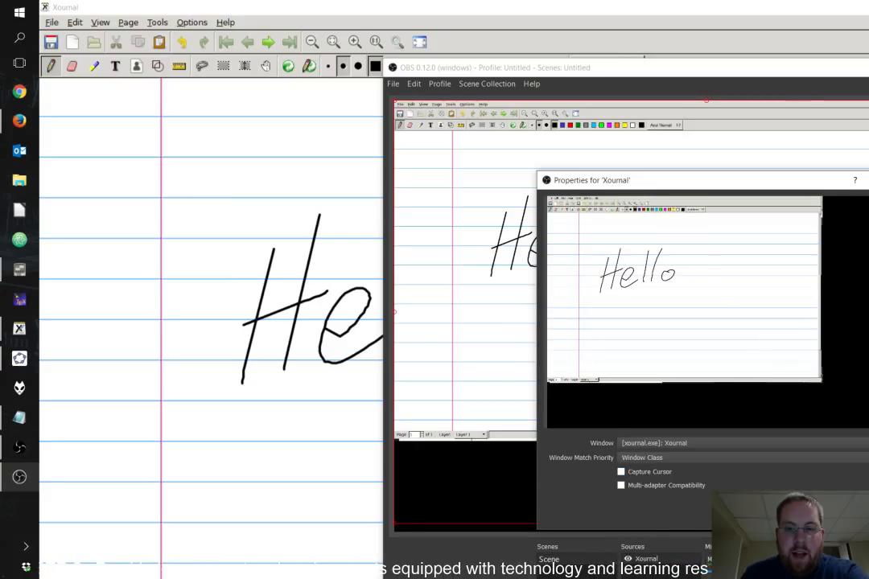
{"action": "left_click", "coordinate": [805, 517]}
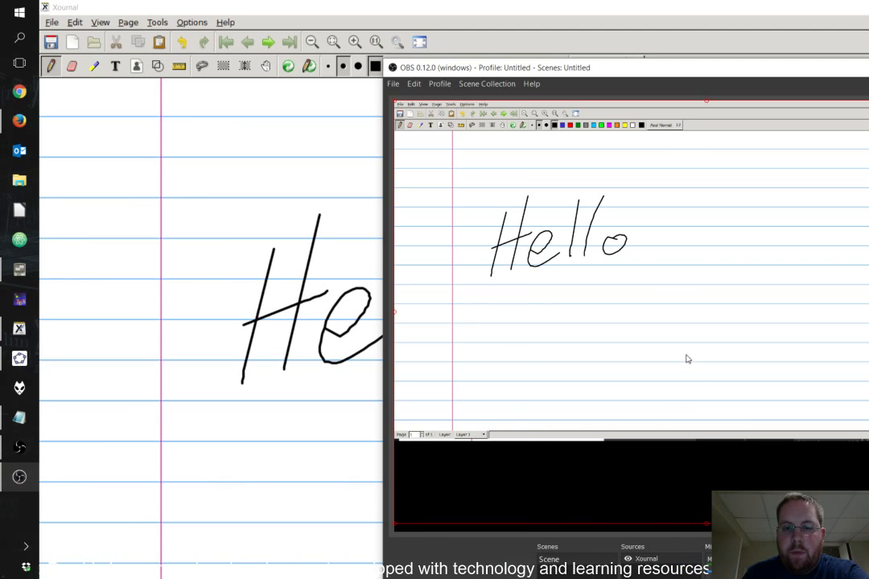
{"action": "mouse_move", "coordinate": [868, 523]}
{"action": "left_mouse_down"}
{"action": "mouse_move", "coordinate": [868, 474]}
{"action": "mouse_move", "coordinate": [868, 522]}
{"action": "mouse_move", "coordinate": [868, 506]}
{"action": "left_mouse_up"}
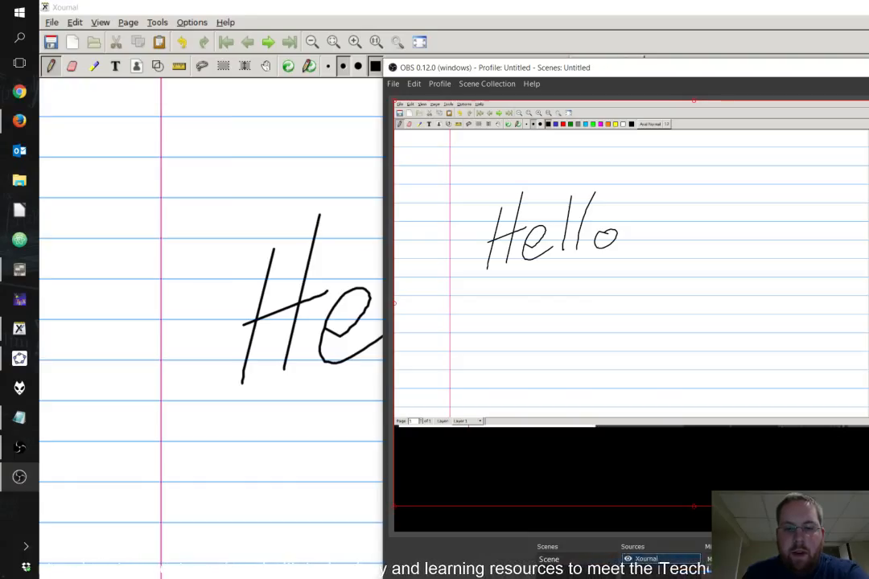
Add a Crop filter to the Xournal source and set its top crop to 101.
{"action": "double_click", "coordinate": [647, 558]}
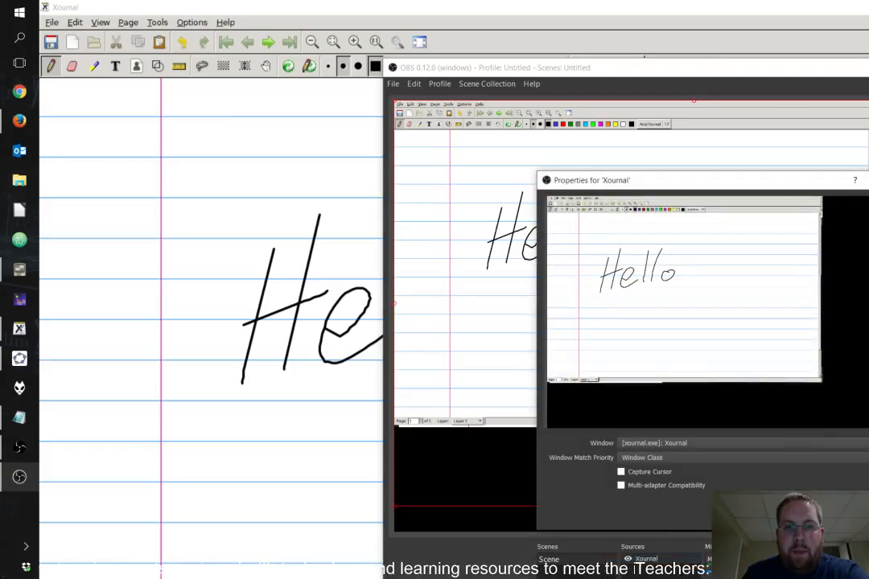
{"action": "key", "text": "Escape"}
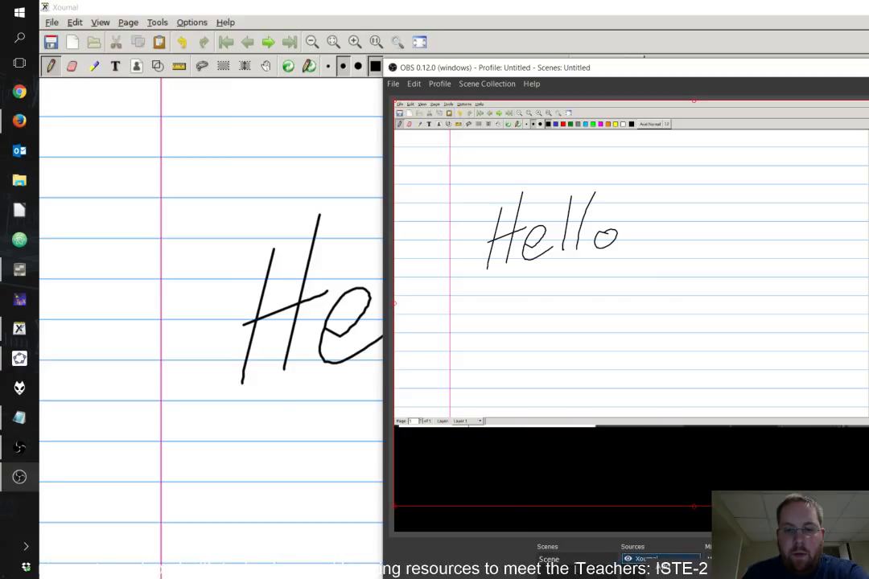
{"action": "left_click", "coordinate": [514, 530]}
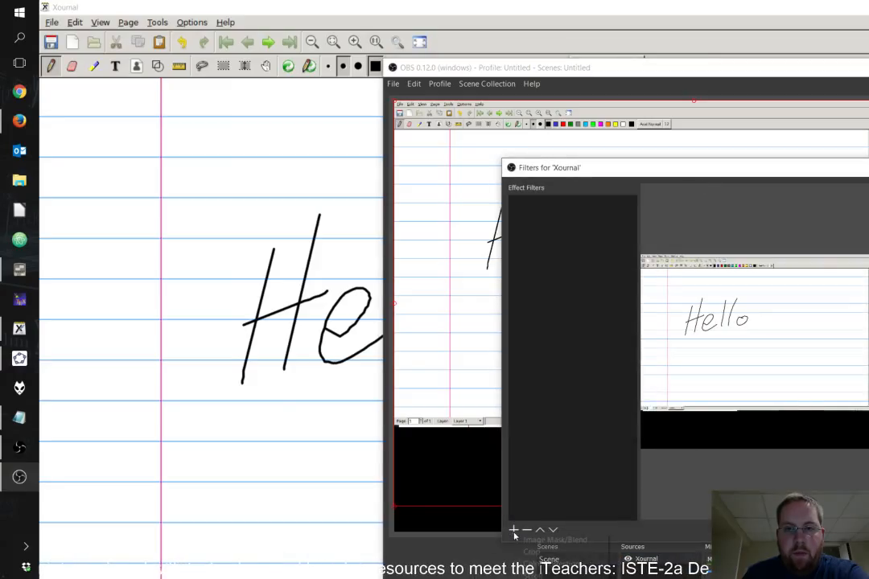
{"action": "left_click", "coordinate": [547, 554]}
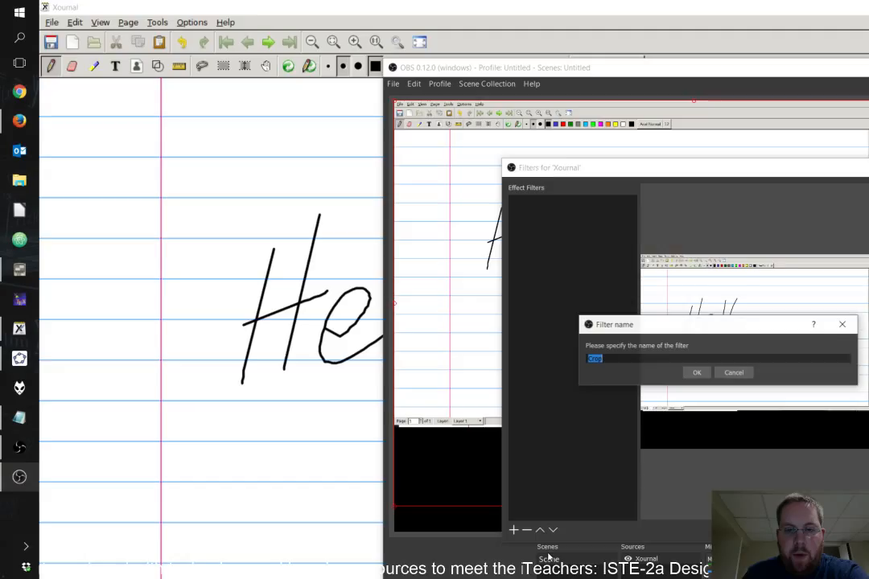
{"action": "left_click", "coordinate": [700, 373]}
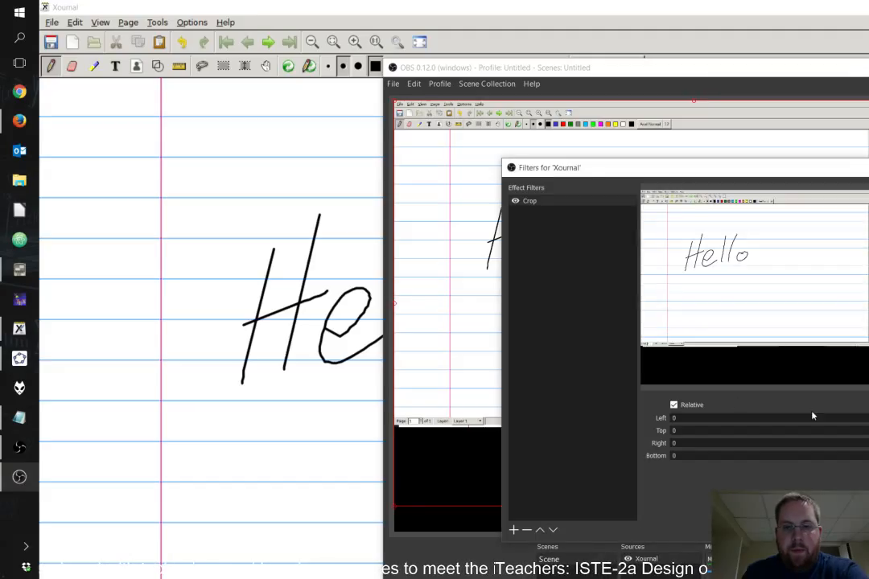
{"action": "left_click", "coordinate": [868, 428]}
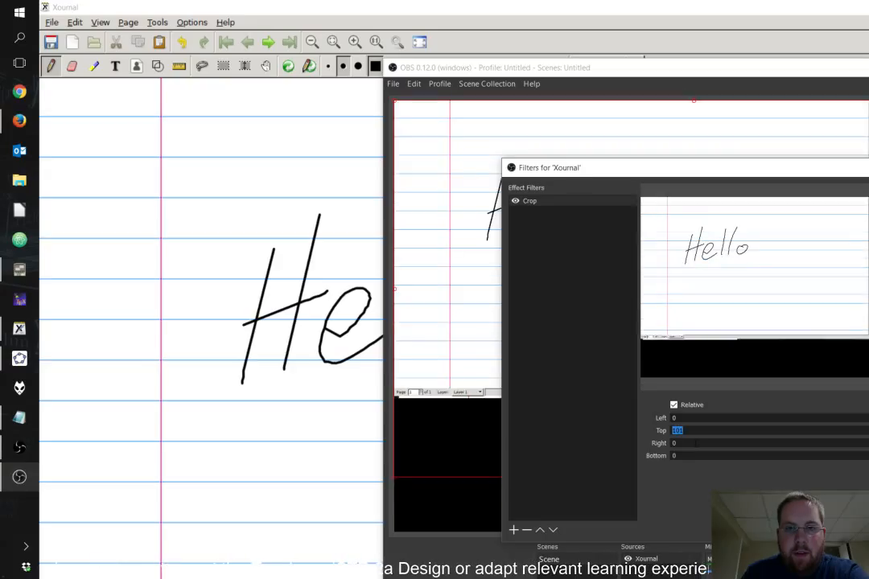
Set the Crop filter's right value to 433 for the Xournal source.
{"action": "key", "text": "Tab"}
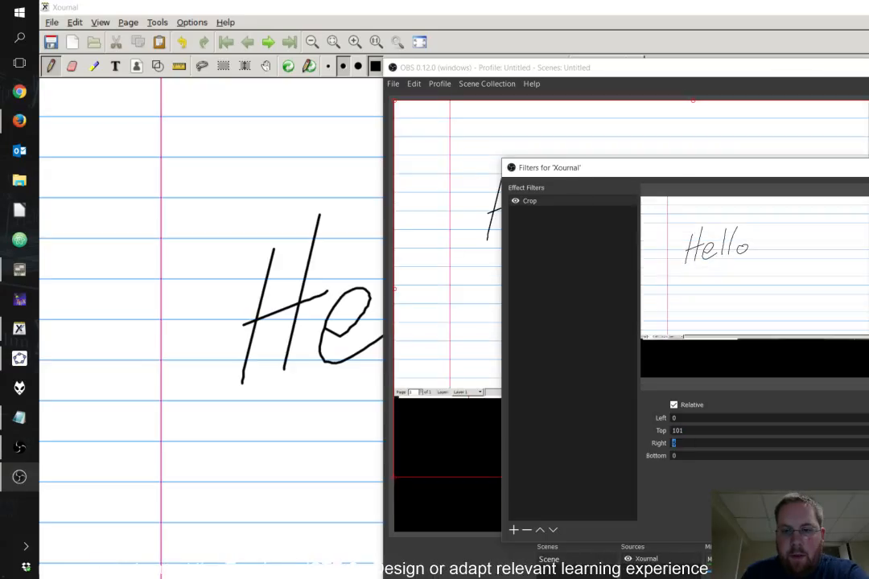
{"action": "key", "text": "Up"}
{"action": "key", "text": "Up"}
{"action": "key", "text": "Up"}
{"action": "key", "text": "Up"}
{"action": "key", "text": "Up"}
{"action": "key", "text": "Up"}
{"action": "key", "text": "Up"}
{"action": "key", "text": "Up"}
{"action": "key", "text": "Up"}
{"action": "key", "text": "Up"}
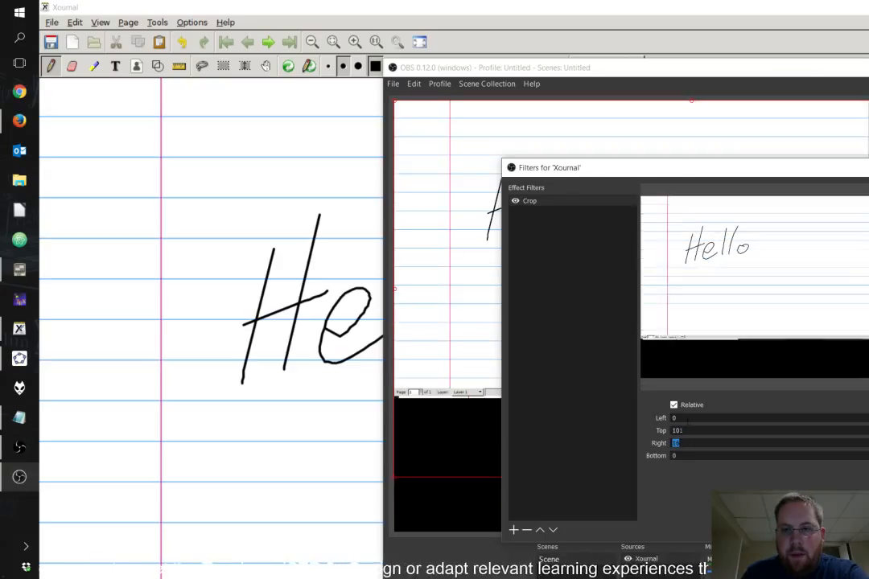
{"action": "type", "text": "200"}
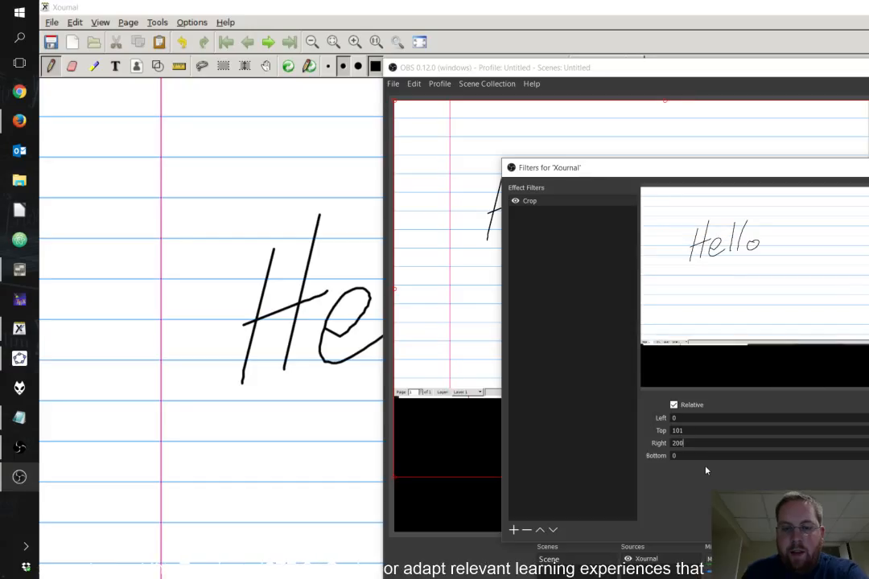
{"action": "key", "text": "BackSpace"}
{"action": "key", "text": "BackSpace"}
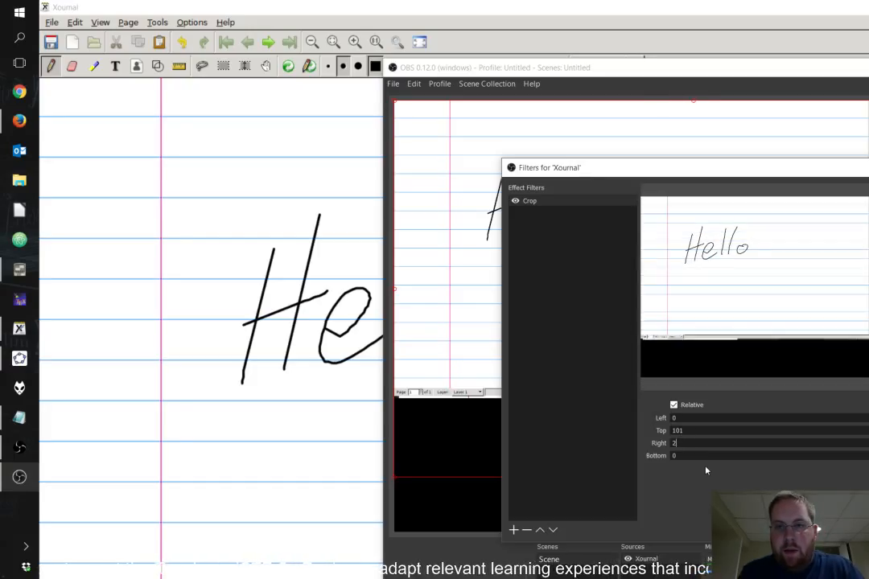
{"action": "type", "text": "50"}
{"action": "key", "text": "BackSpace"}
{"action": "key", "text": "BackSpace"}
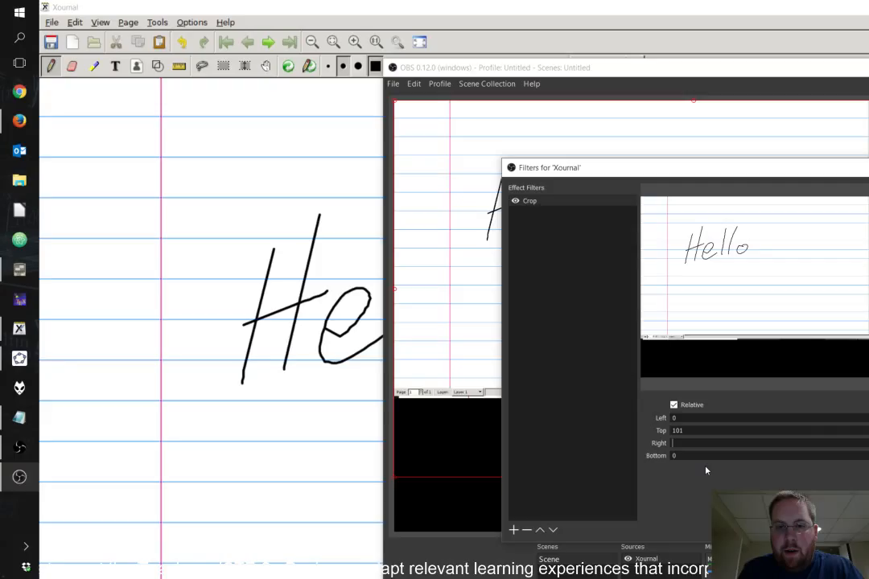
{"action": "type", "text": "3"}
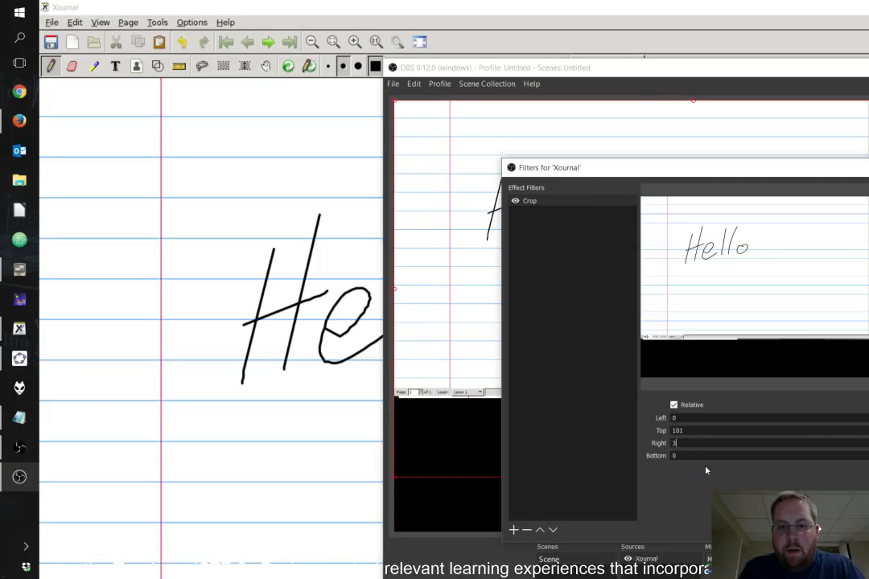
{"action": "type", "text": "70"}
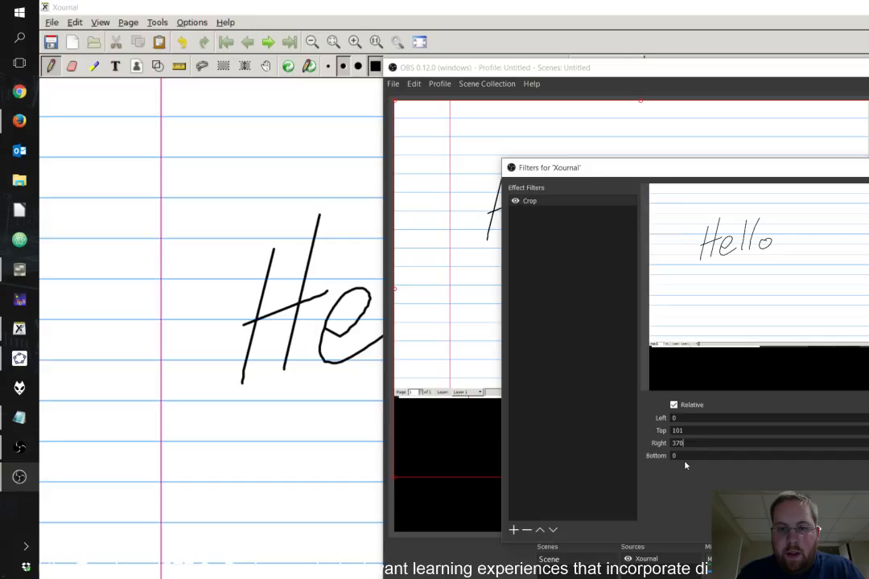
{"action": "key", "text": "Up"}
{"action": "key", "text": "Up"}
{"action": "key", "text": "Up"}
{"action": "key", "text": "Up"}
{"action": "key", "text": "Up"}
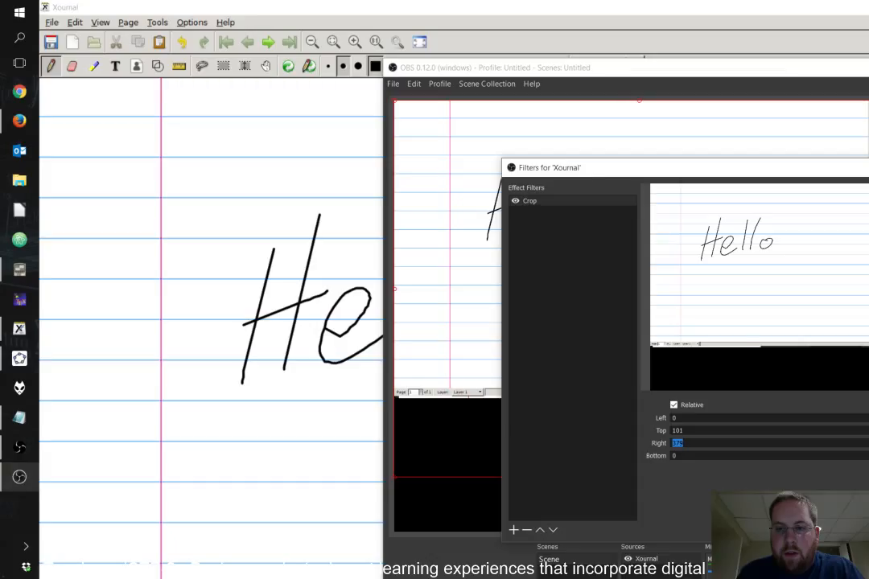
{"action": "key", "text": "Up"}
{"action": "key", "text": "Up"}
{"action": "key", "text": "Up"}
{"action": "key", "text": "Up"}
{"action": "key", "text": "Up"}
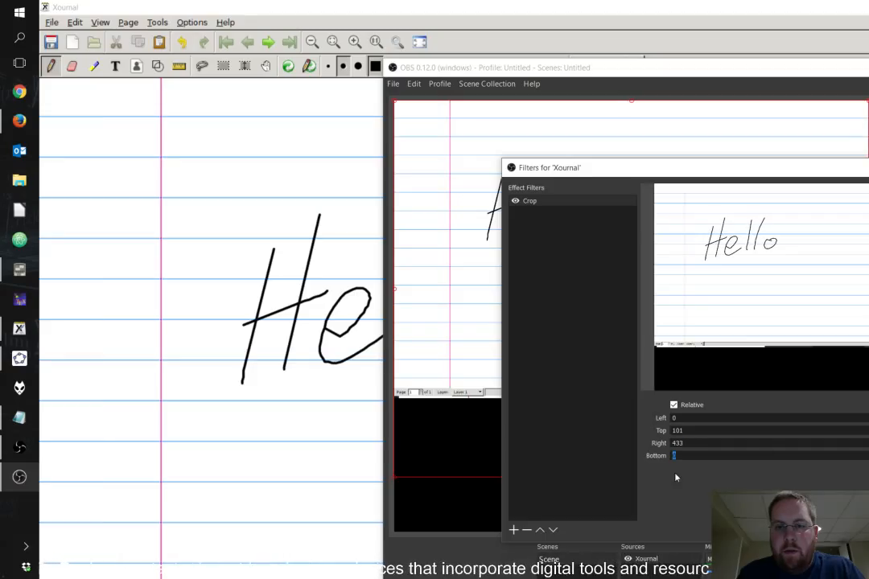
Set the Crop filter's bottom value to 309 to cut off Xournal's status bar, and close the filter settings.
{"action": "type", "text": "40"}
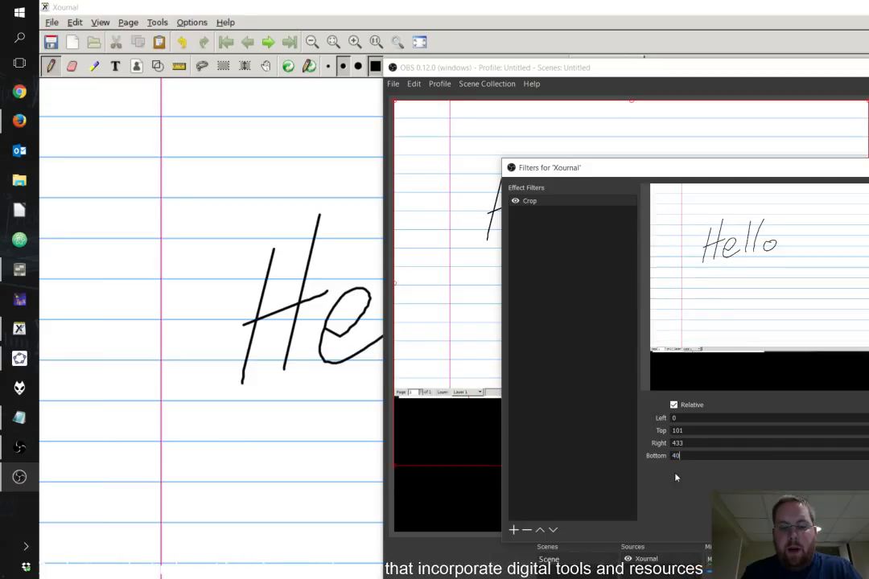
{"action": "key", "text": "BackSpace"}
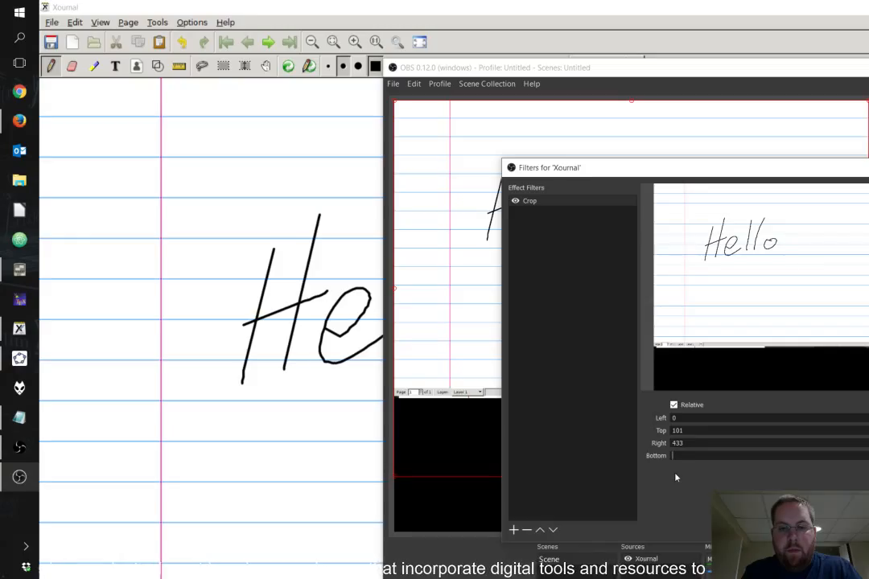
{"action": "type", "text": "200"}
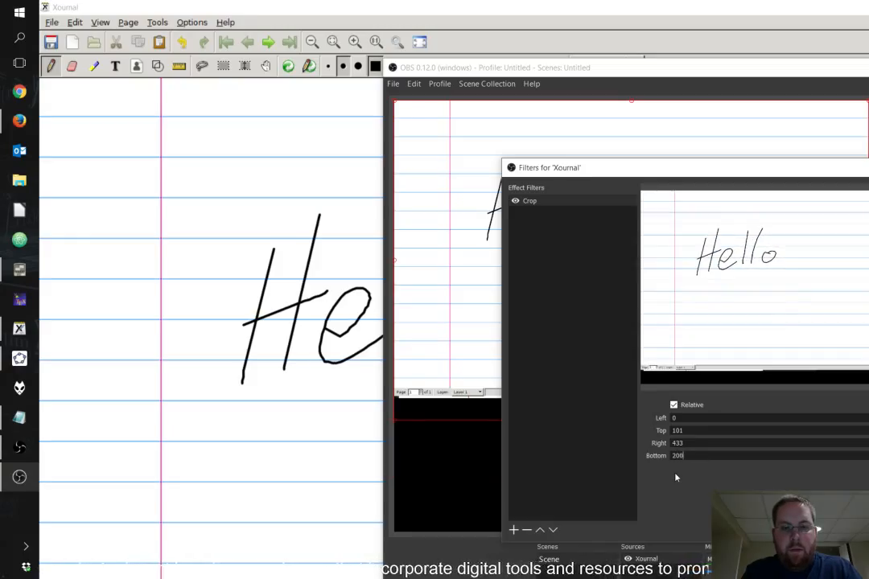
{"action": "key", "text": "BackSpace"}
{"action": "key", "text": "BackSpace"}
{"action": "type", "text": "20"}
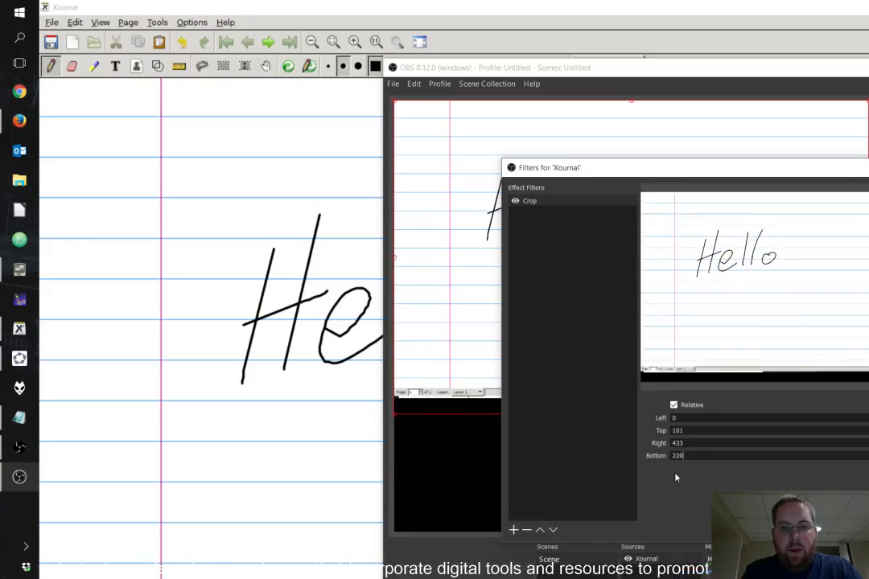
{"action": "key", "text": "Up"}
{"action": "key", "text": "Up"}
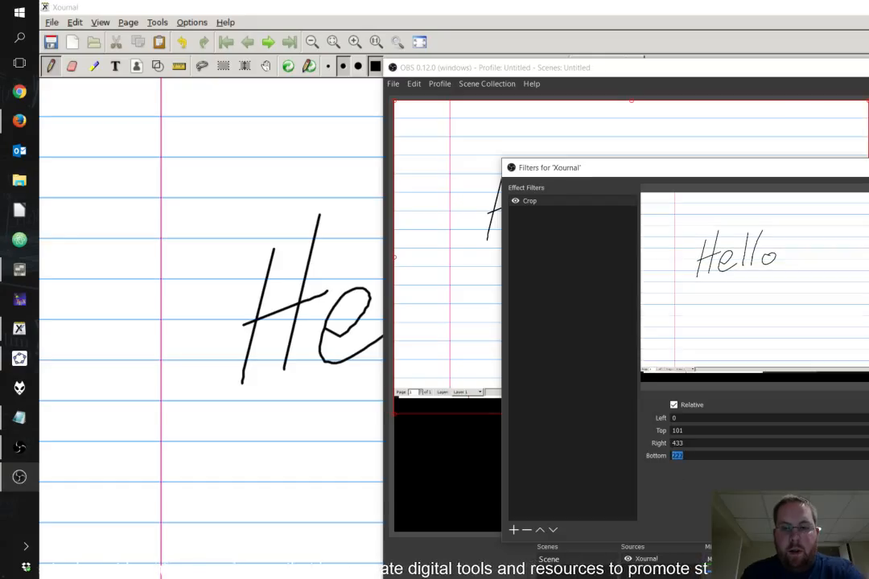
{"action": "key", "text": "Up"}
{"action": "key", "text": "Up"}
{"action": "key", "text": "Up"}
{"action": "key", "text": "Up"}
{"action": "key", "text": "Up"}
{"action": "key", "text": "Up"}
{"action": "key", "text": "Up"}
{"action": "key", "text": "Up"}
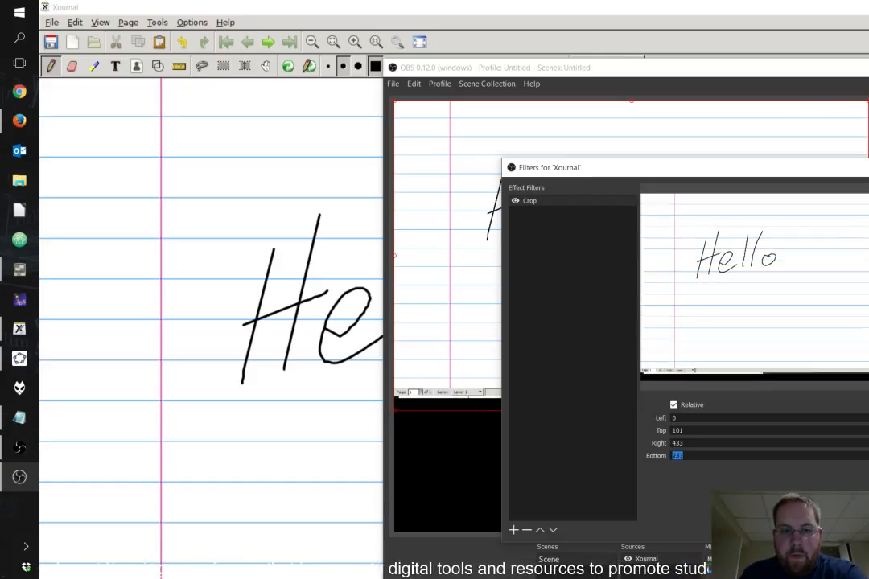
{"action": "key", "text": "Up"}
{"action": "key", "text": "Up"}
{"action": "key", "text": "Up"}
{"action": "key", "text": "Up"}
{"action": "key", "text": "Up"}
{"action": "key", "text": "Up"}
{"action": "key", "text": "Up"}
{"action": "key", "text": "Up"}
{"action": "key", "text": "Up"}
{"action": "key", "text": "Up"}
{"action": "key", "text": "Up"}
{"action": "key", "text": "Up"}
{"action": "key", "text": "Up"}
{"action": "key", "text": "Up"}
{"action": "key", "text": "Up"}
{"action": "key", "text": "Up"}
{"action": "key", "text": "Up"}
{"action": "key", "text": "Up"}
{"action": "key", "text": "Up"}
{"action": "key", "text": "Up"}
{"action": "key", "text": "Up"}
{"action": "key", "text": "Up"}
{"action": "key", "text": "Up"}
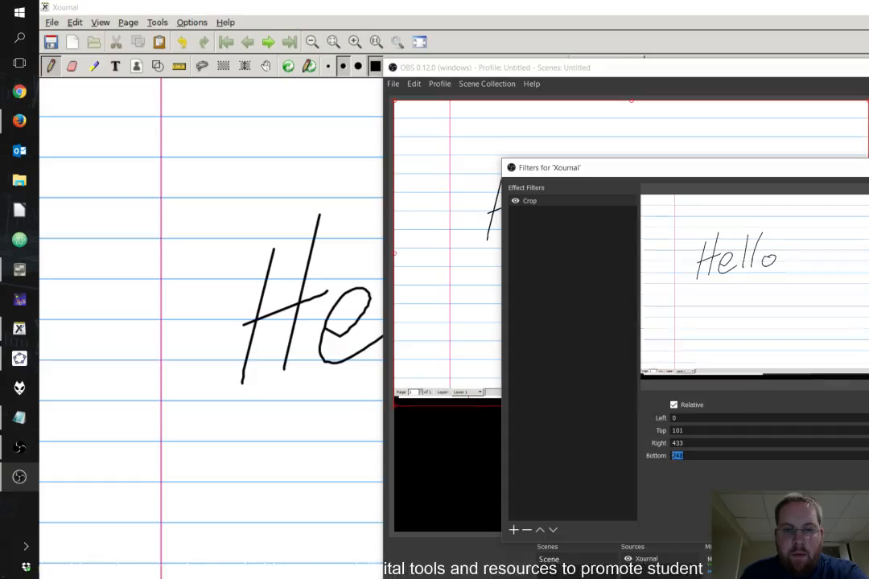
{"action": "key", "text": "Up"}
{"action": "key", "text": "Up"}
{"action": "key", "text": "Up"}
{"action": "key", "text": "Up"}
{"action": "key", "text": "Up"}
{"action": "key", "text": "Up"}
{"action": "key", "text": "Up"}
{"action": "key", "text": "Up"}
{"action": "key", "text": "Up"}
{"action": "key", "text": "Up"}
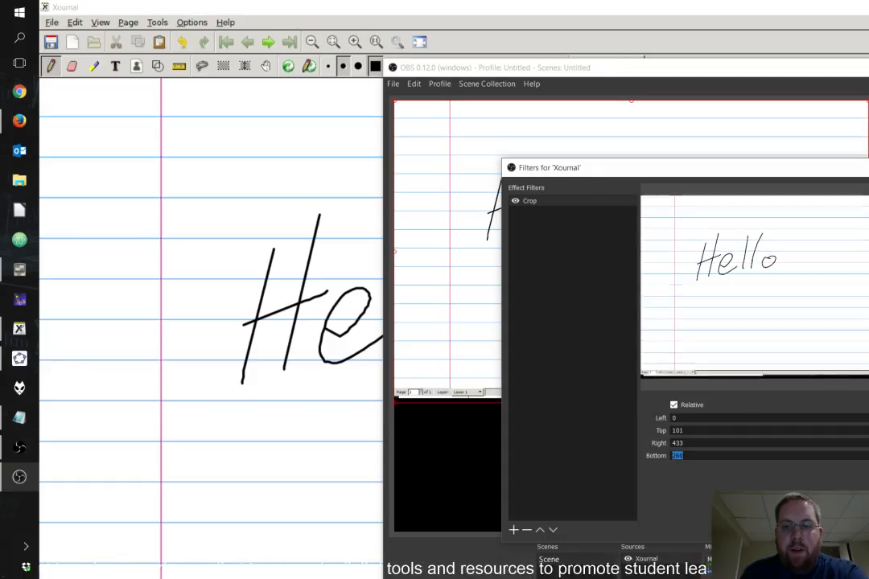
{"action": "key", "text": "Up"}
{"action": "key", "text": "Up"}
{"action": "key", "text": "Up"}
{"action": "key", "text": "Up"}
{"action": "key", "text": "Up"}
{"action": "key", "text": "Up"}
{"action": "key", "text": "Up"}
{"action": "key", "text": "Up"}
{"action": "key", "text": "Up"}
{"action": "key", "text": "Up"}
{"action": "key", "text": "Up"}
{"action": "key", "text": "Up"}
{"action": "key", "text": "Up"}
{"action": "key", "text": "Up"}
{"action": "key", "text": "Up"}
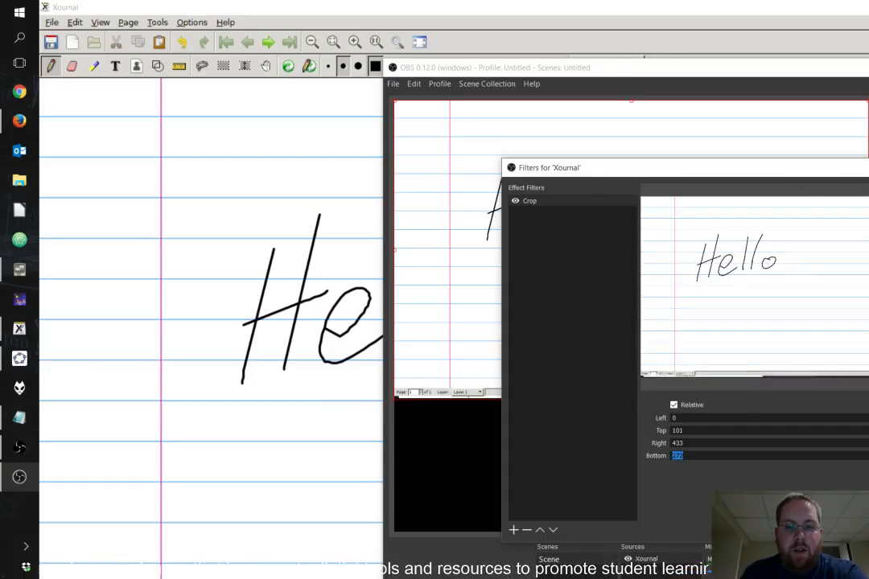
{"action": "key", "text": "Up"}
{"action": "key", "text": "Up"}
{"action": "key", "text": "Up"}
{"action": "key", "text": "Up"}
{"action": "key", "text": "Up"}
{"action": "key", "text": "Up"}
{"action": "key", "text": "Up"}
{"action": "key", "text": "Up"}
{"action": "key", "text": "Up"}
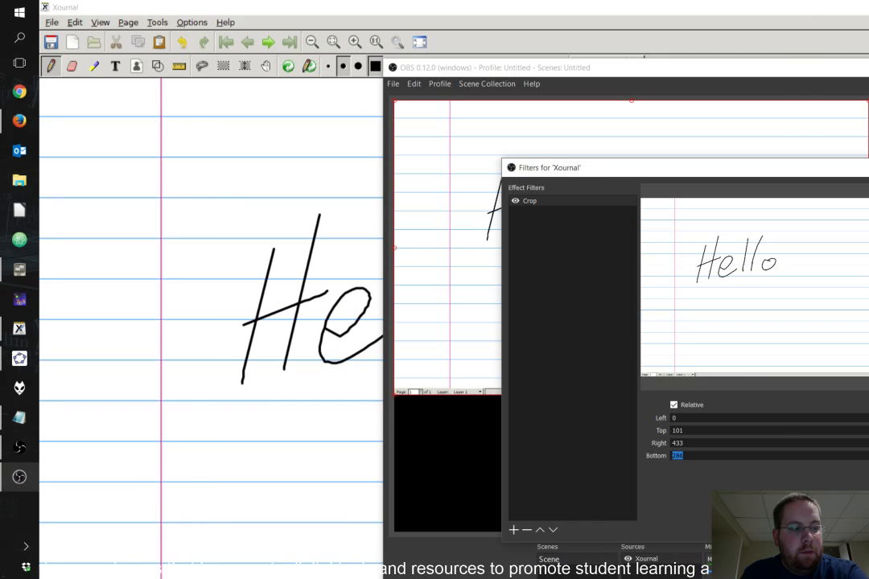
{"action": "key", "text": "Up"}
{"action": "key", "text": "Up"}
{"action": "key", "text": "Up"}
{"action": "key", "text": "Up"}
{"action": "key", "text": "Up"}
{"action": "key", "text": "Up"}
{"action": "key", "text": "Up"}
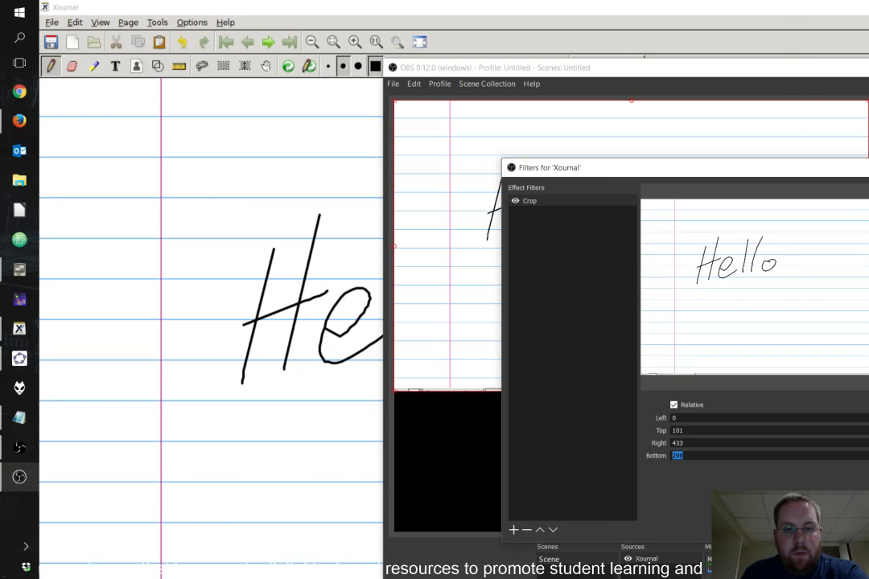
{"action": "key", "text": "Up"}
{"action": "key", "text": "Up"}
{"action": "key", "text": "Up"}
{"action": "key", "text": "Up"}
{"action": "key", "text": "Up"}
{"action": "key", "text": "Up"}
{"action": "key", "text": "Up"}
{"action": "key", "text": "Up"}
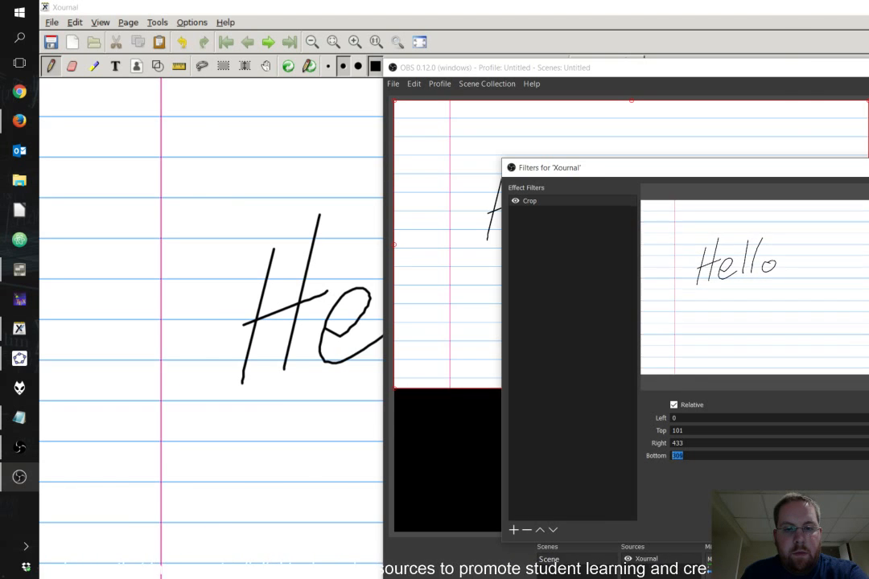
{"action": "key", "text": "Return"}
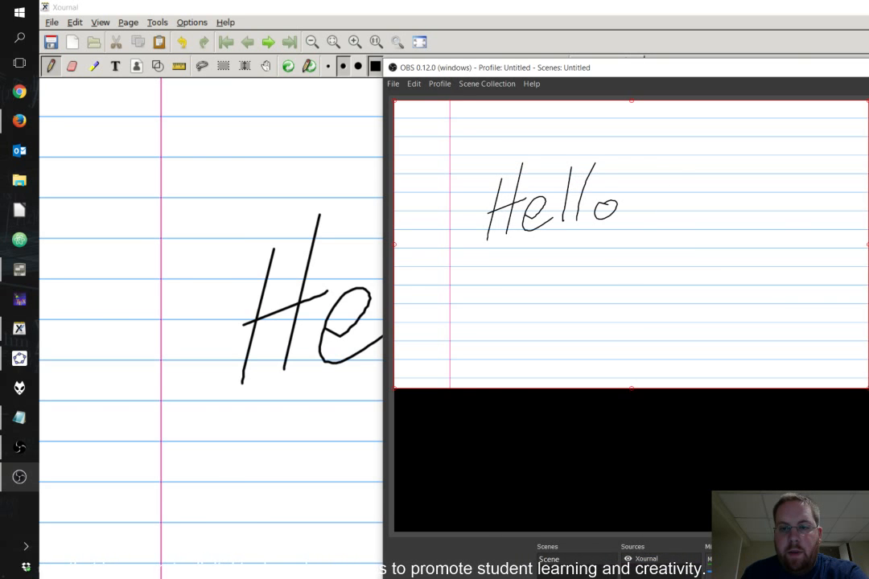
Enlarge the cropped Xournal capture to cover most of the canvas, and switch to Xournal to draw a jagged black stroke through "Hello".
{"action": "mouse_move", "coordinate": [631, 245]}
{"action": "left_mouse_down"}
{"action": "mouse_move", "coordinate": [688, 297]}
{"action": "mouse_move", "coordinate": [649, 245]}
{"action": "mouse_move", "coordinate": [630, 245]}
{"action": "left_mouse_up"}
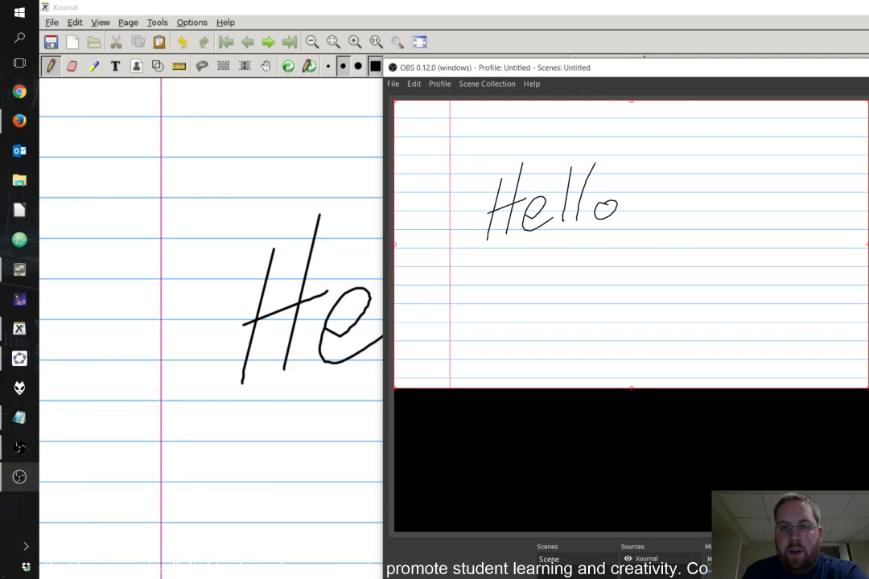
{"action": "left_click_drag", "start_coordinate": [868, 389], "coordinate": [868, 491]}
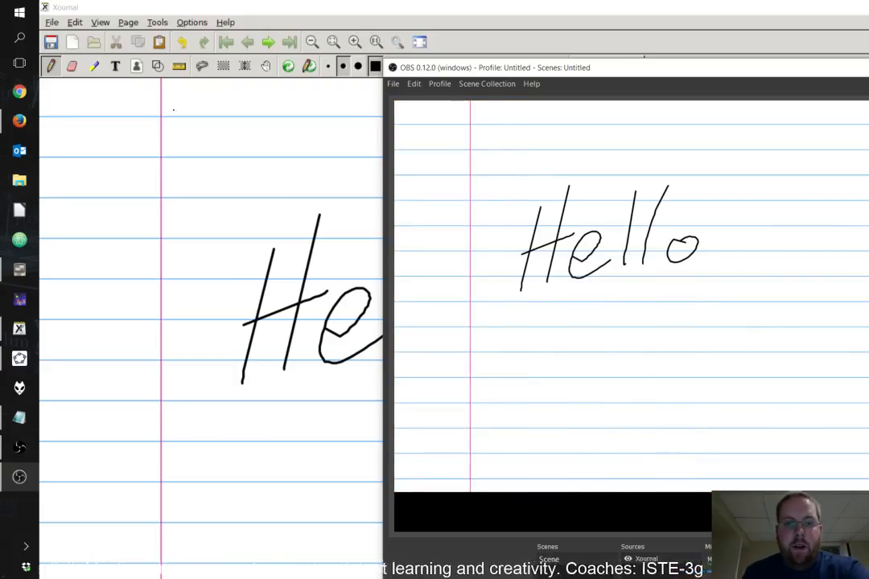
{"action": "left_click_drag", "start_coordinate": [184, 212], "coordinate": [253, 262]}
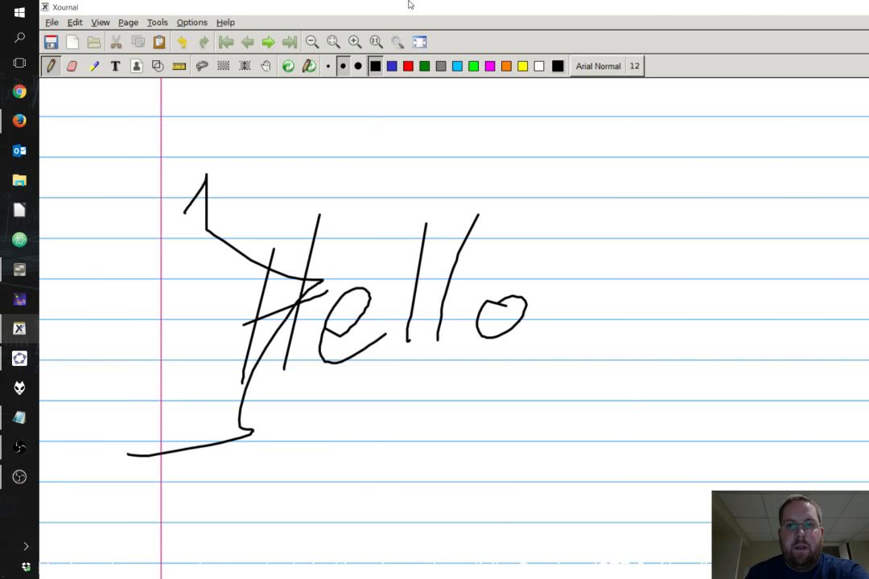
Restore and re-maximize the Xournal window, draw a long looping black stroke below and beside "Hello", and return to OBS.
{"action": "double_click", "coordinate": [409, 13]}
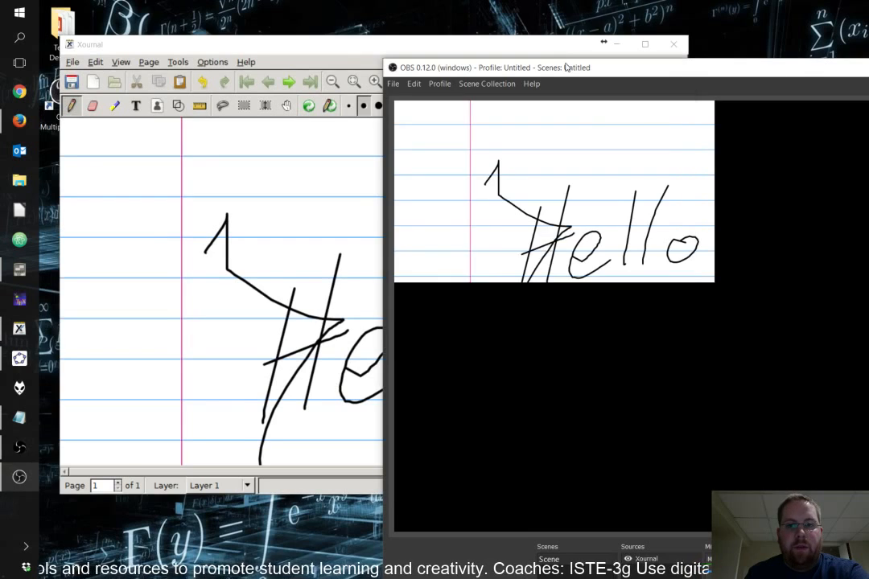
{"action": "left_click", "coordinate": [644, 45]}
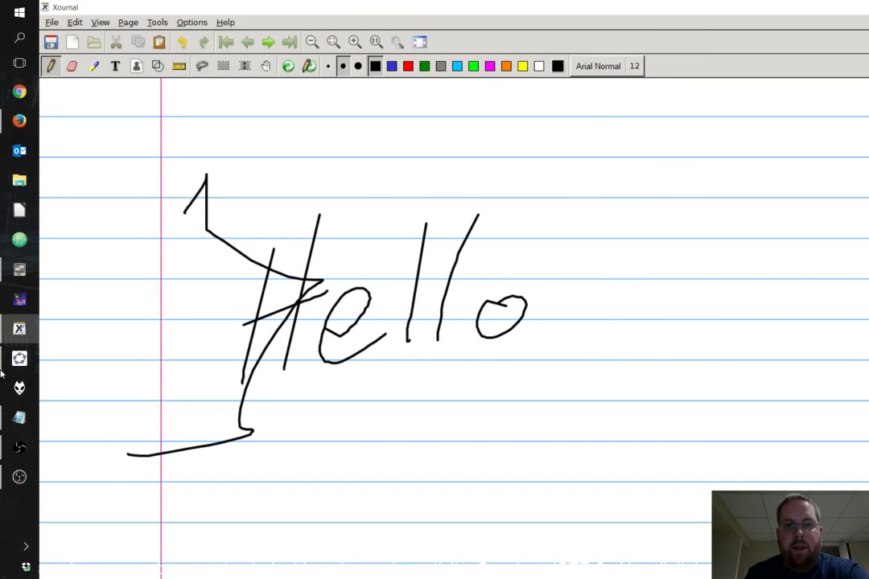
{"action": "left_click", "coordinate": [19, 477]}
{"action": "mouse_move", "coordinate": [244, 538]}
{"action": "left_mouse_down"}
{"action": "mouse_move", "coordinate": [814, 411]}
{"action": "mouse_move", "coordinate": [824, 458]}
{"action": "left_mouse_up"}
{"action": "left_click", "coordinate": [21, 477]}
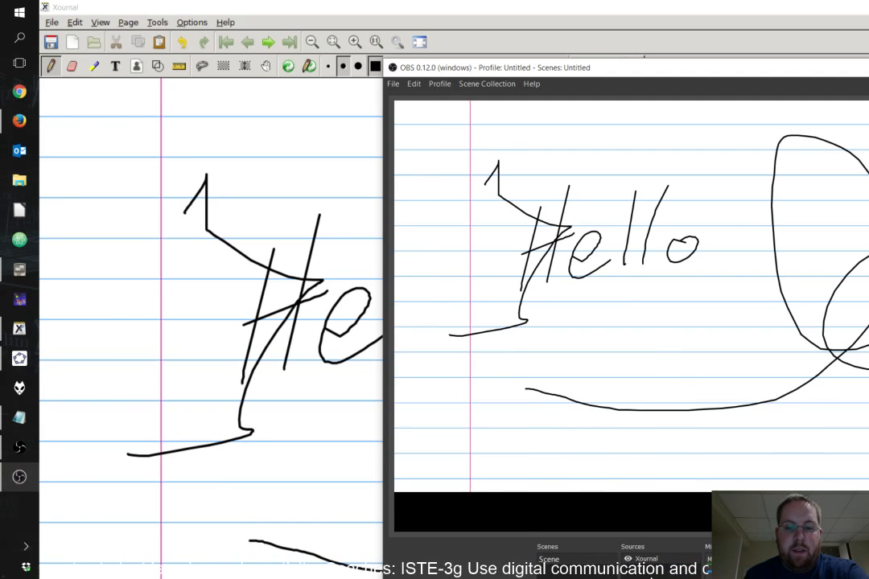
Add a new Text (FreeType 2) source named "Text" to the scene.
{"action": "left_click", "coordinate": [631, 578]}
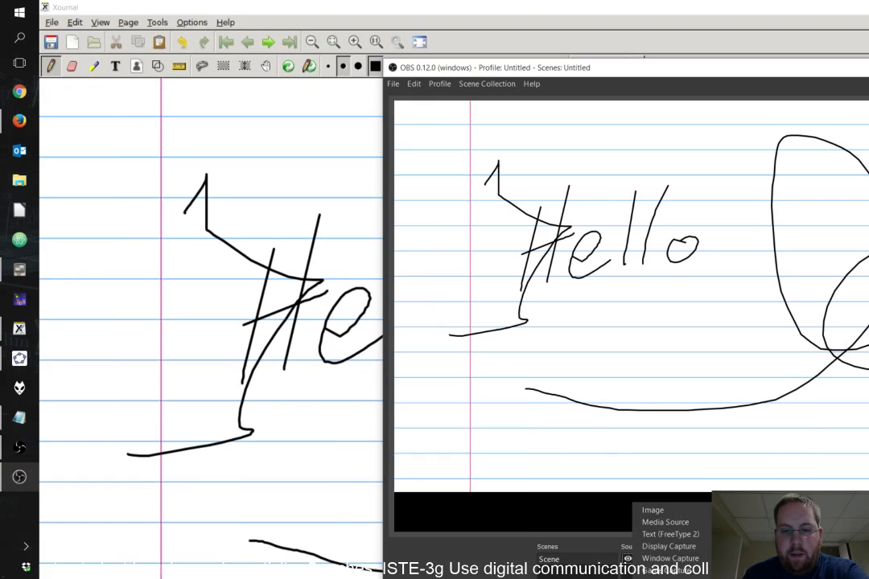
{"action": "left_click", "coordinate": [683, 539]}
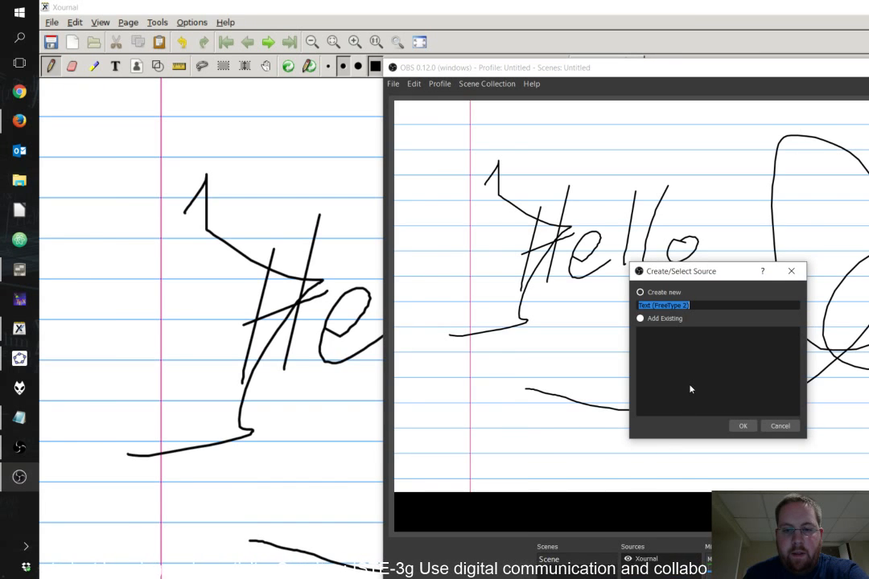
{"action": "type", "text": "Text"}
{"action": "key", "text": "Return"}
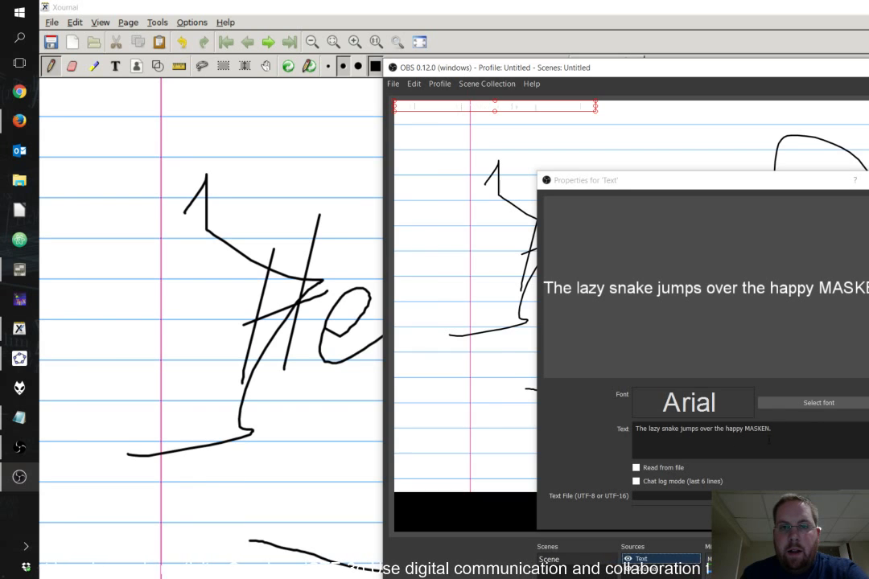
Replace the Text source's sample sentence with "This is a presentation.".
{"action": "left_click_drag", "start_coordinate": [782, 432], "coordinate": [632, 429]}
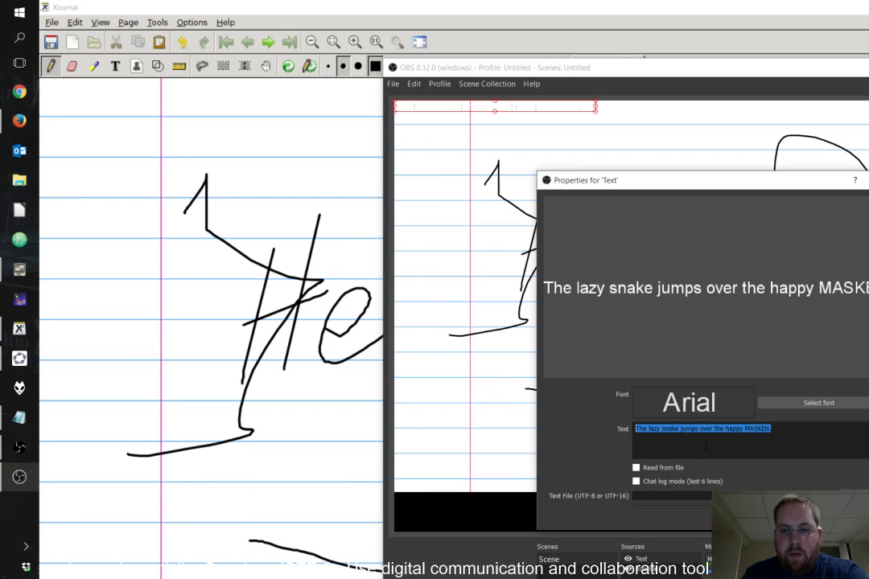
{"action": "type", "text": "Th"}
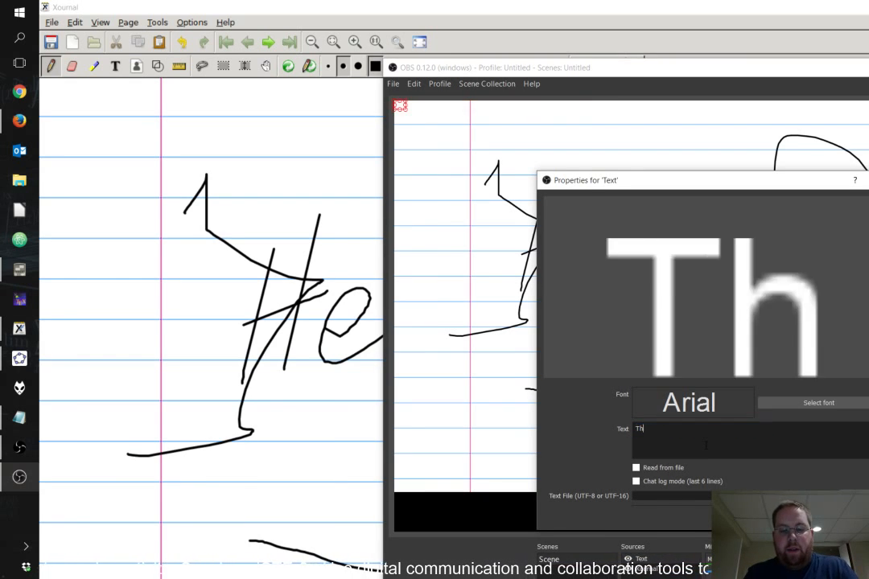
{"action": "type", "text": "is si a p"}
{"action": "key", "text": "BackSpace"}
{"action": "key", "text": "BackSpace"}
{"action": "key", "text": "BackSpace"}
{"action": "key", "text": "BackSpace"}
{"action": "key", "text": "BackSpace"}
{"action": "key", "text": "BackSpace"}
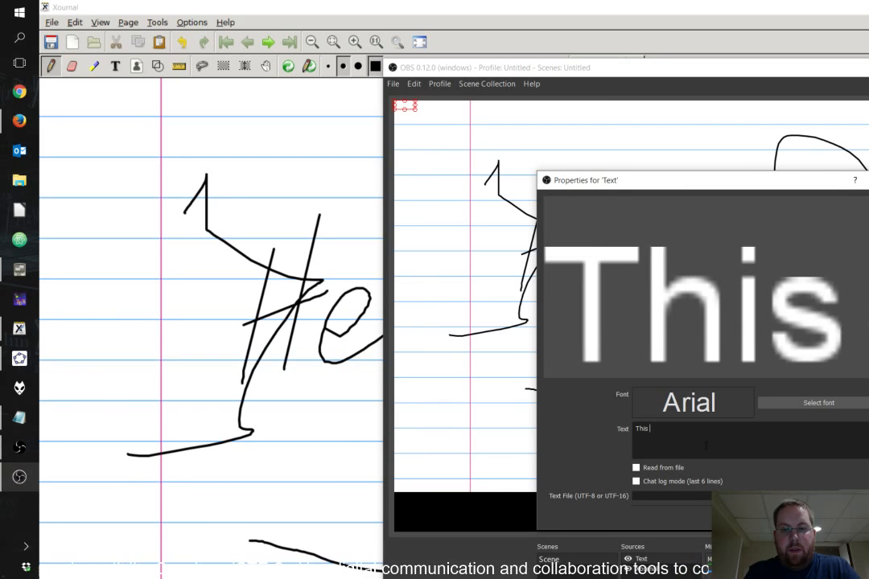
{"action": "type", "text": "is a presentation"}
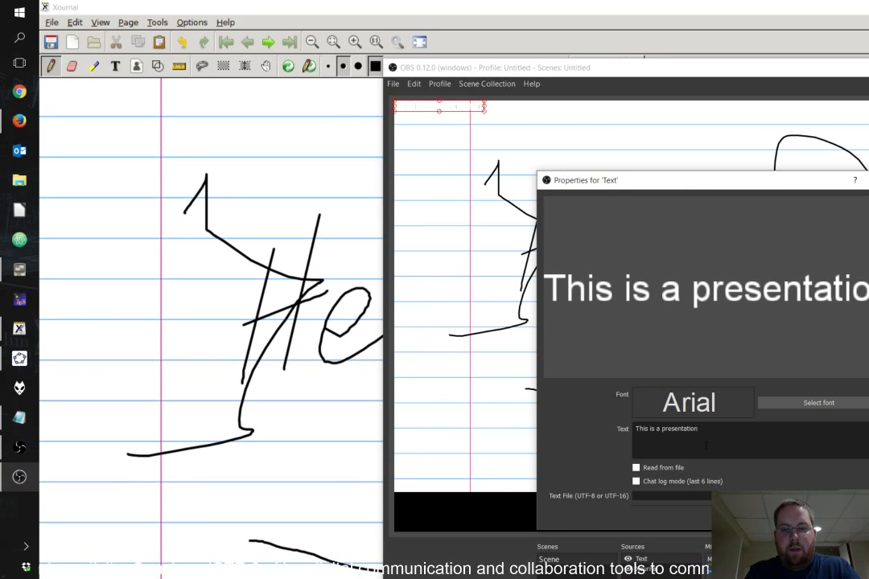
{"action": "type", "text": "."}
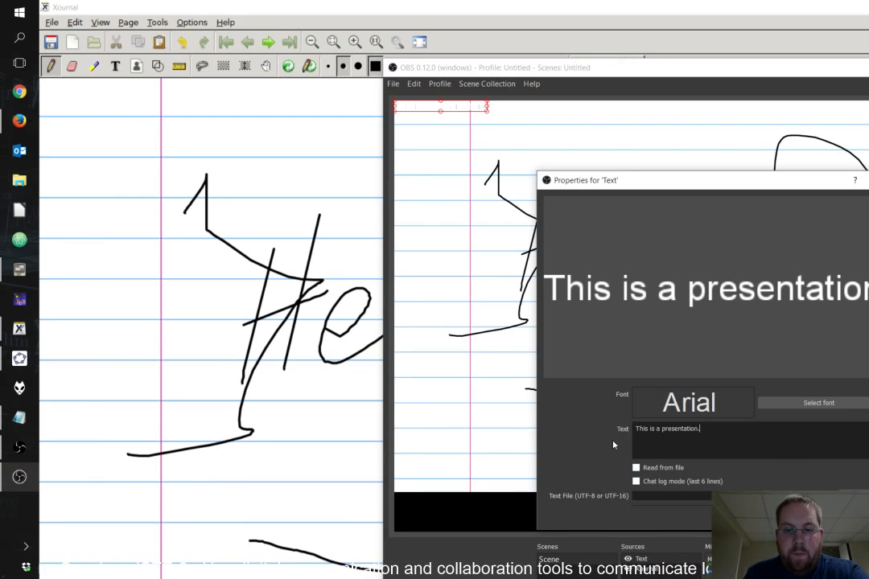
Accept the text properties and move the text onto the black strip below the Xournal capture, near the middle of the canvas.
{"action": "scroll", "coordinate": [696, 440], "scroll_direction": "down", "scroll_amount": 1}
{"action": "scroll", "coordinate": [696, 439], "scroll_direction": "down", "scroll_amount": 1}
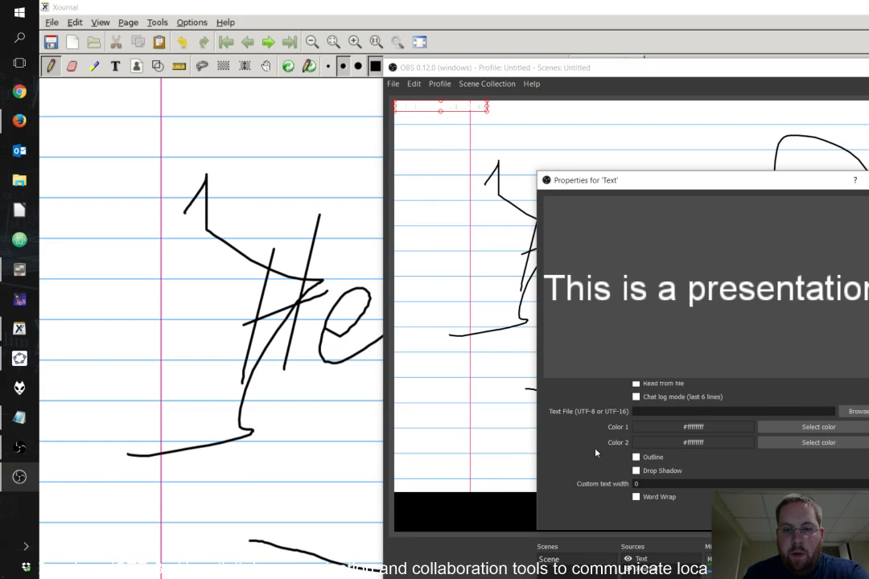
{"action": "key", "text": "Return"}
{"action": "left_click_drag", "start_coordinate": [449, 107], "coordinate": [451, 528]}
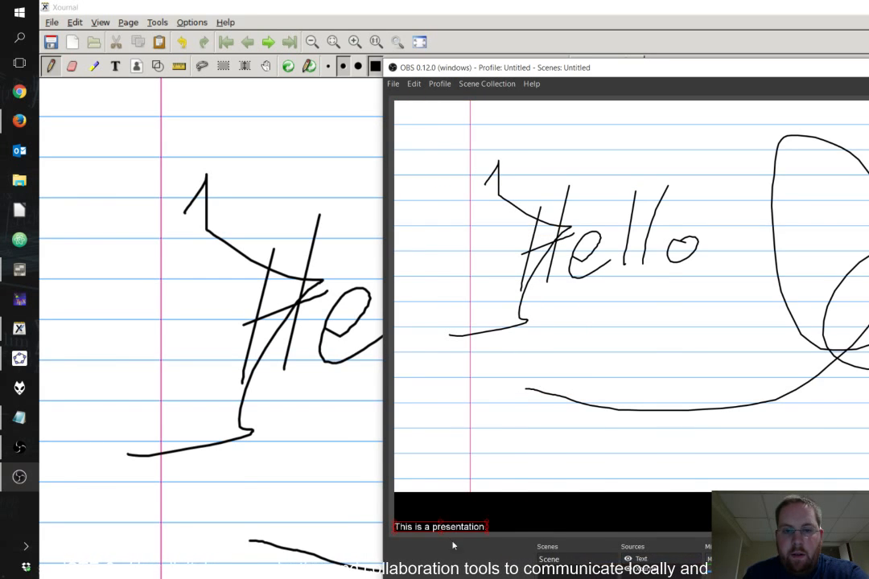
{"action": "left_click", "coordinate": [591, 529]}
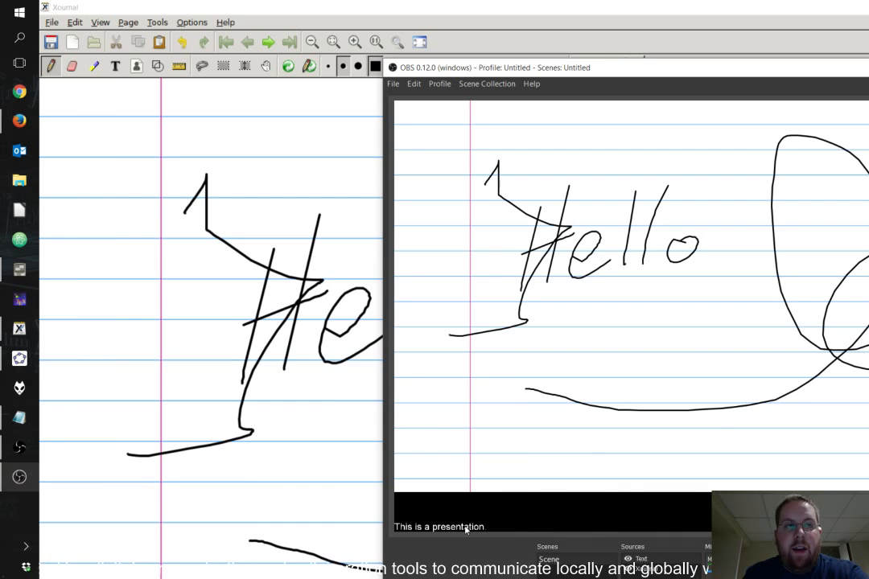
{"action": "left_click_drag", "start_coordinate": [465, 529], "coordinate": [739, 511]}
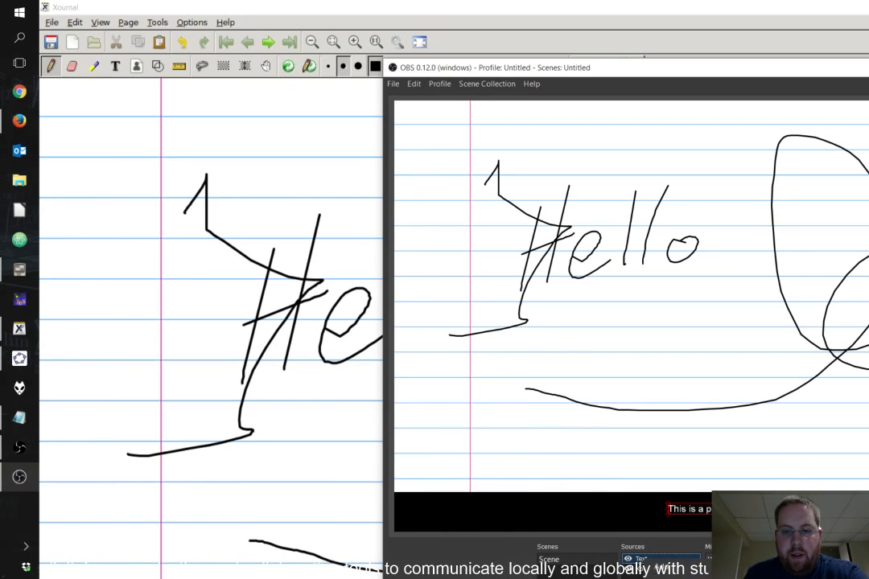
Add a Scroll filter to the Text source under its default name.
{"action": "left_click", "coordinate": [680, 576]}
{"action": "left_click_drag", "start_coordinate": [698, 173], "coordinate": [361, 172]}
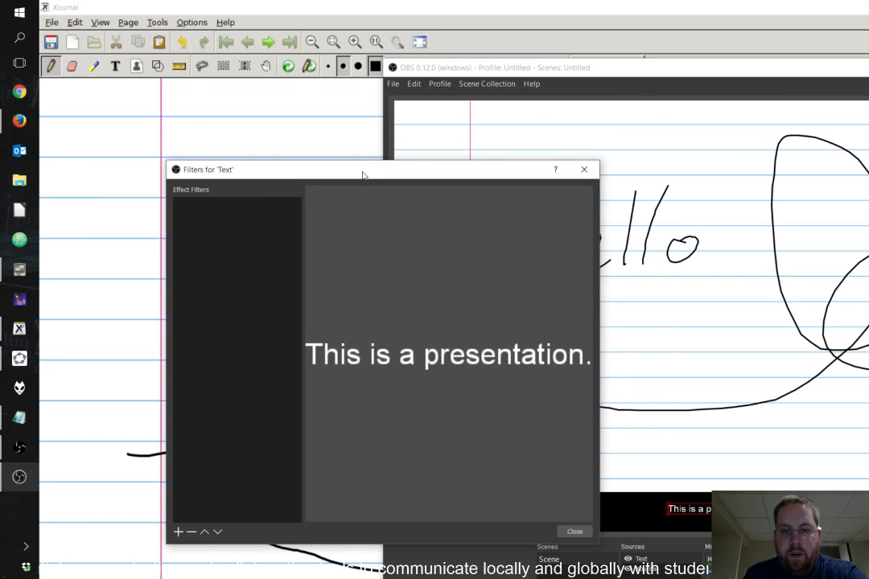
{"action": "left_click", "coordinate": [177, 531]}
{"action": "left_click", "coordinate": [195, 576]}
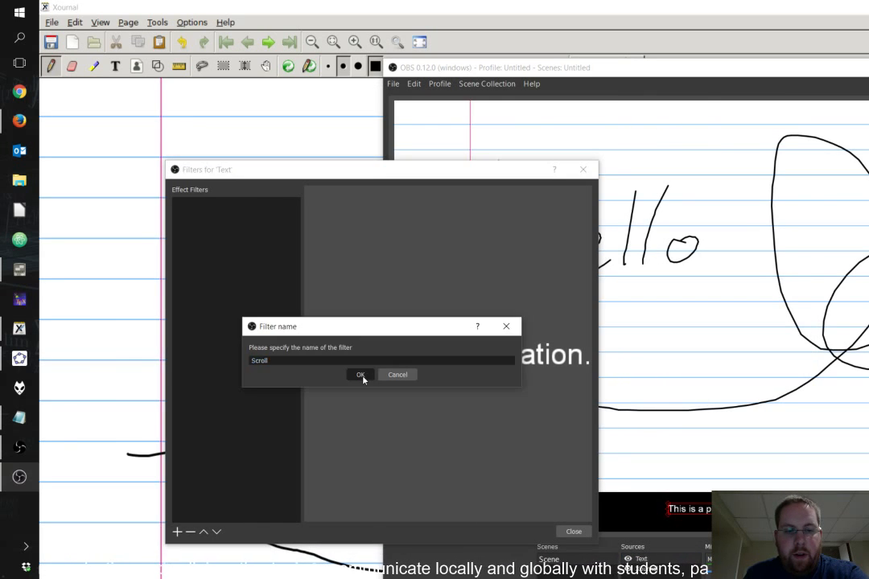
{"action": "left_click", "coordinate": [361, 379]}
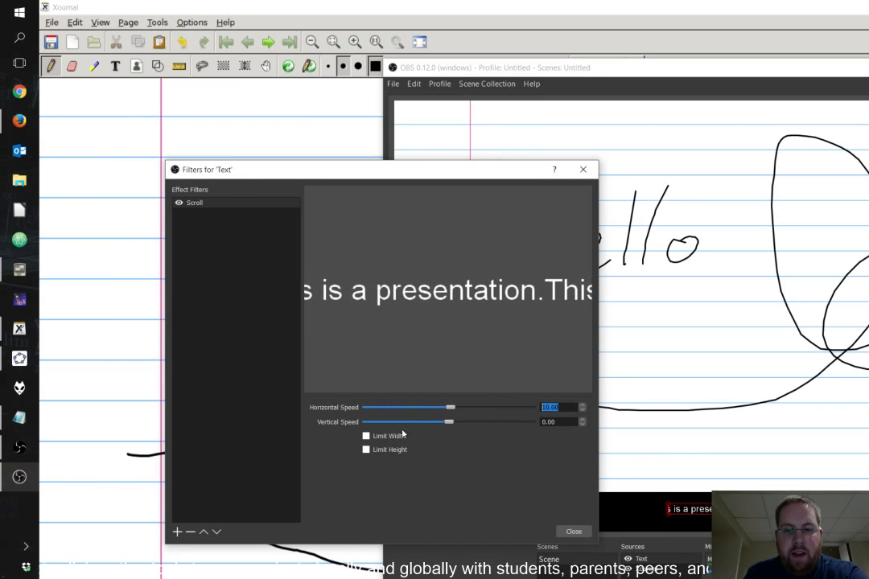
Try the Scroll filter's Limit Width and Limit Height options, switching each one off again.
{"action": "left_click", "coordinate": [366, 436]}
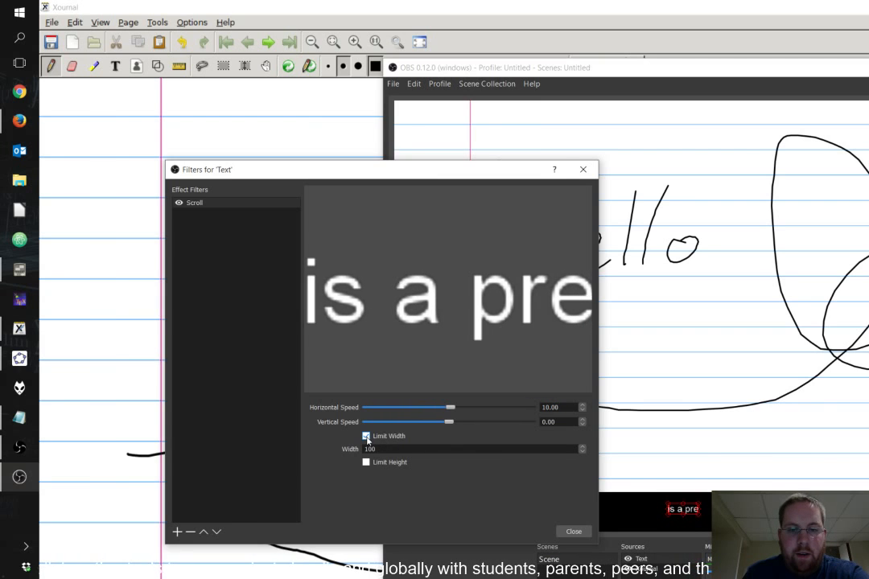
{"action": "left_click", "coordinate": [366, 436]}
{"action": "left_click", "coordinate": [366, 450]}
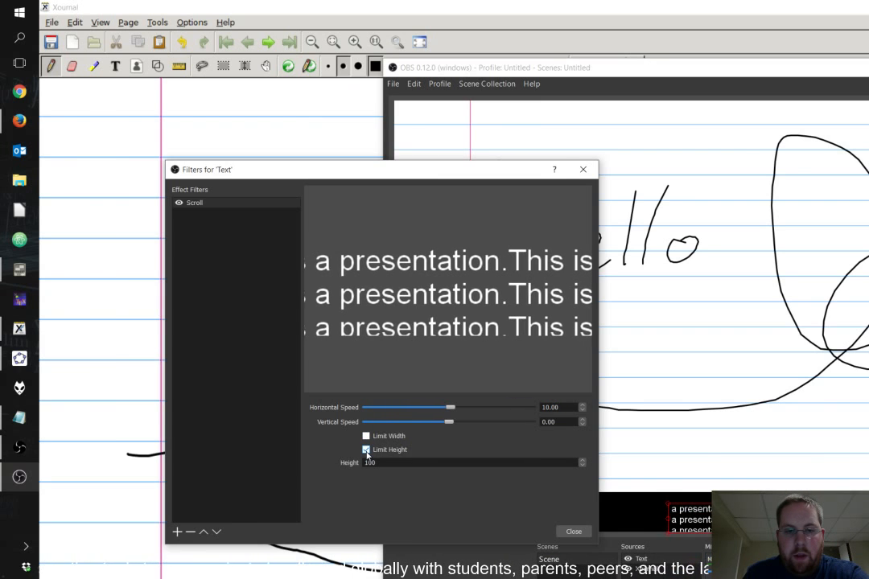
{"action": "left_click", "coordinate": [366, 450]}
{"action": "left_click", "coordinate": [366, 436]}
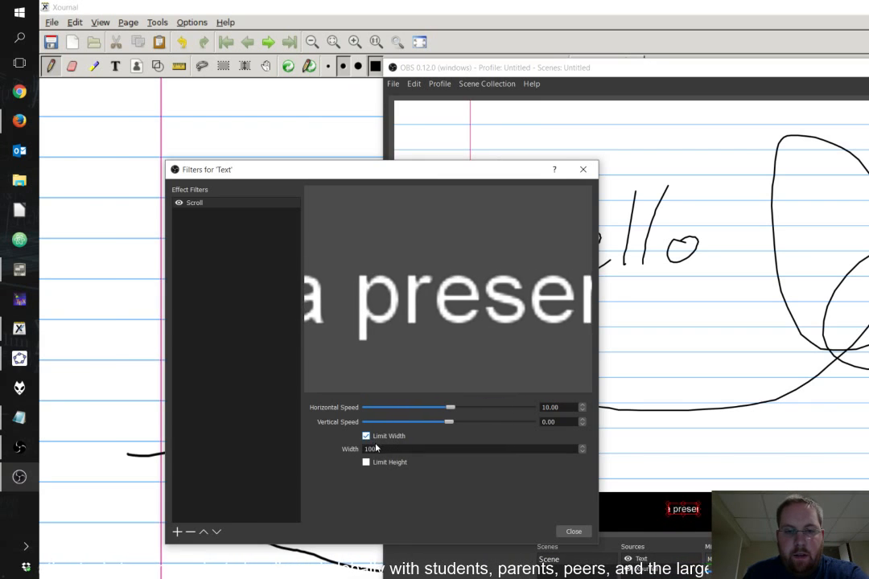
{"action": "left_click", "coordinate": [366, 436]}
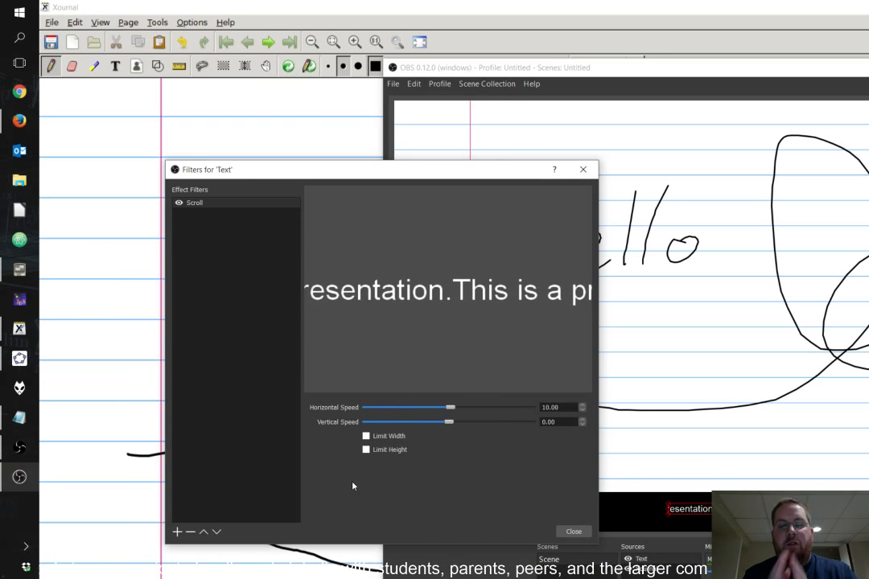
{"action": "left_click", "coordinate": [366, 436]}
{"action": "left_click", "coordinate": [366, 436]}
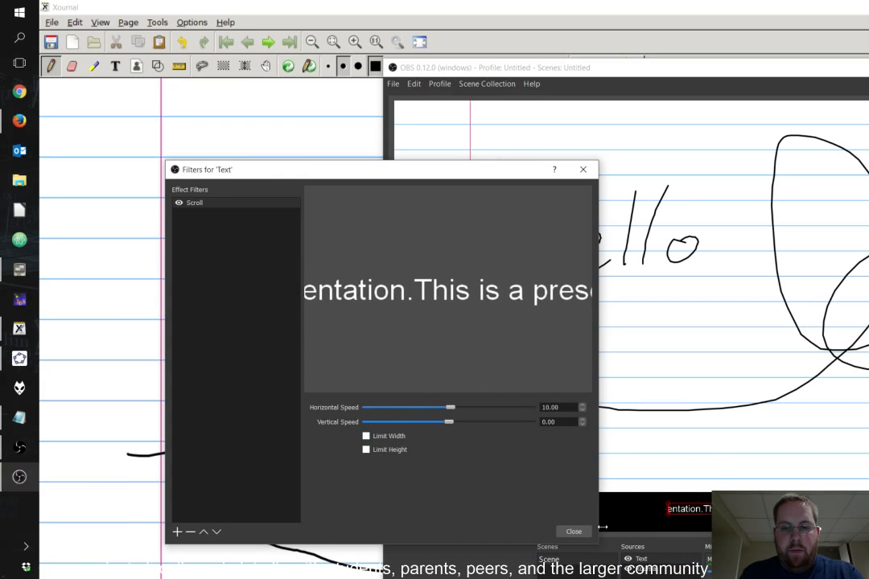
Remove the Scroll filter from the Text source and close its filter settings.
{"action": "left_click", "coordinate": [567, 533]}
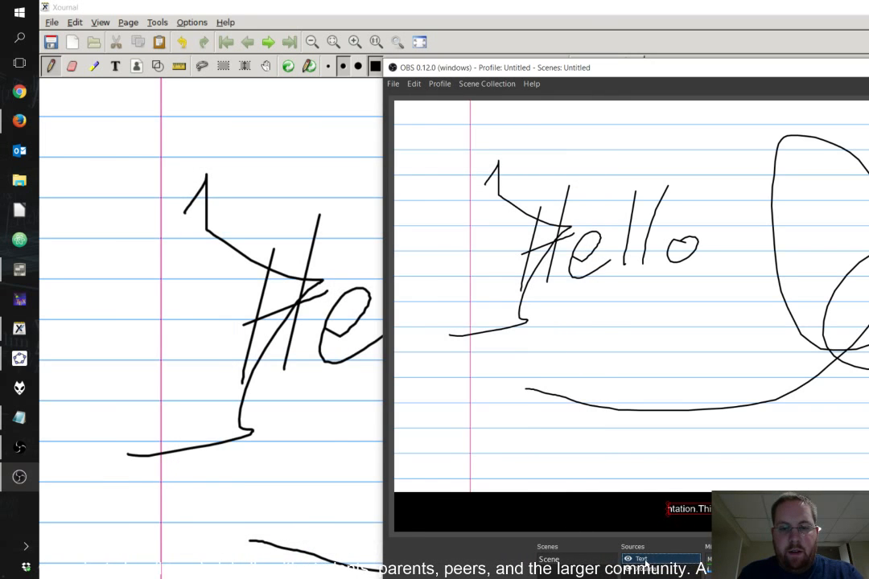
{"action": "left_click", "coordinate": [667, 573]}
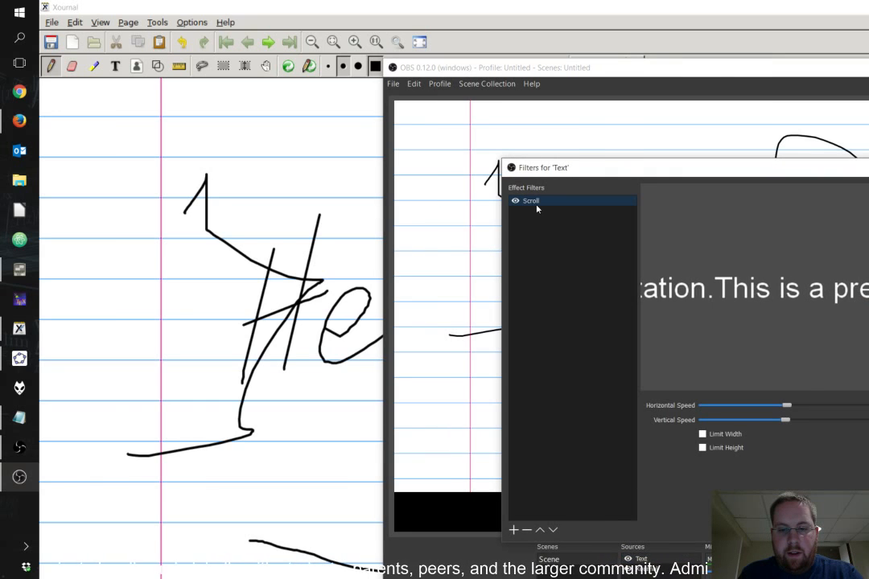
{"action": "left_click", "coordinate": [527, 529]}
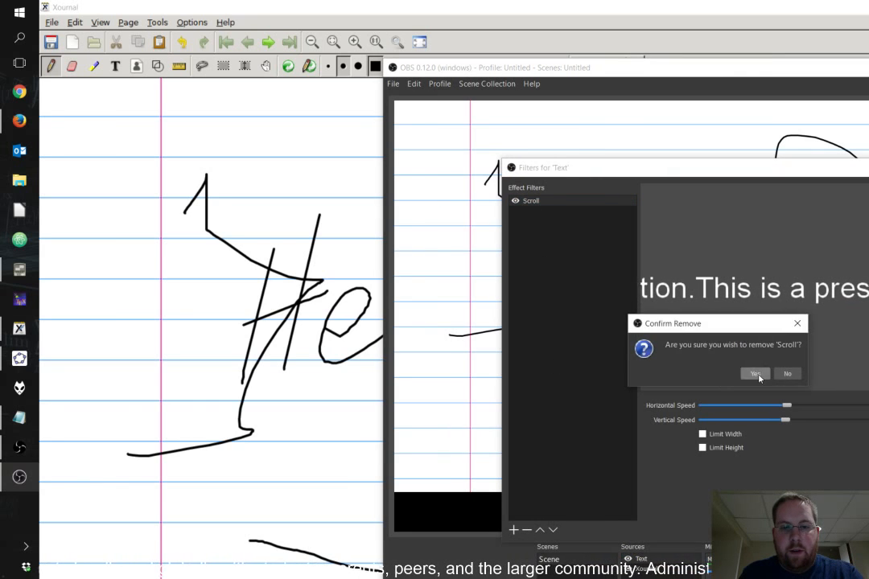
{"action": "left_click", "coordinate": [754, 374]}
{"action": "left_click", "coordinate": [851, 530]}
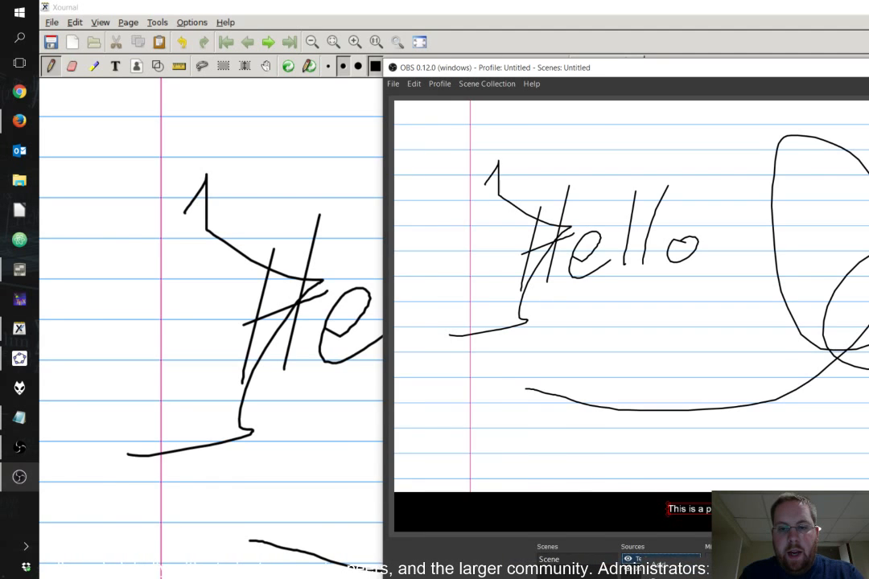
{"action": "left_click", "coordinate": [659, 577]}
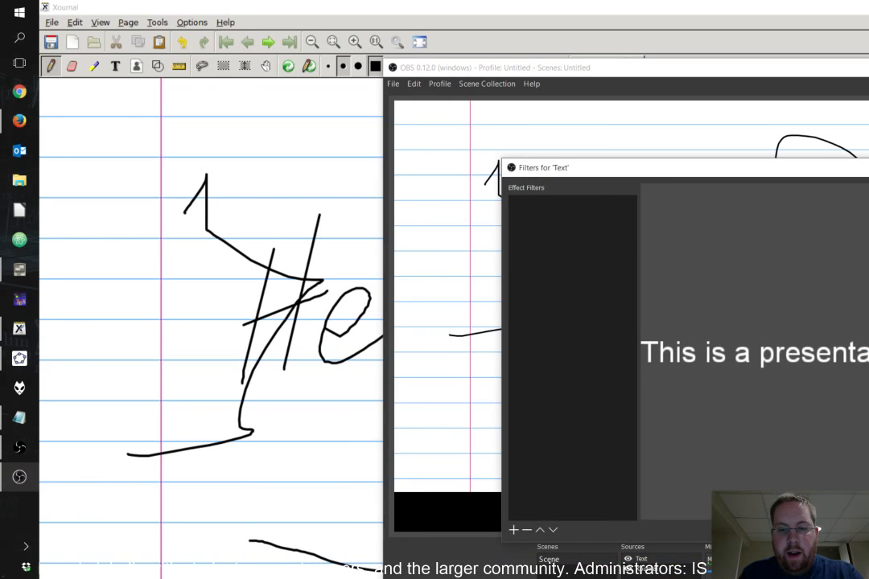
{"action": "left_click", "coordinate": [851, 530]}
Set the Text source to read from the iste text file in Documents, and align the text line with the canvas's left edge.
{"action": "double_click", "coordinate": [654, 562]}
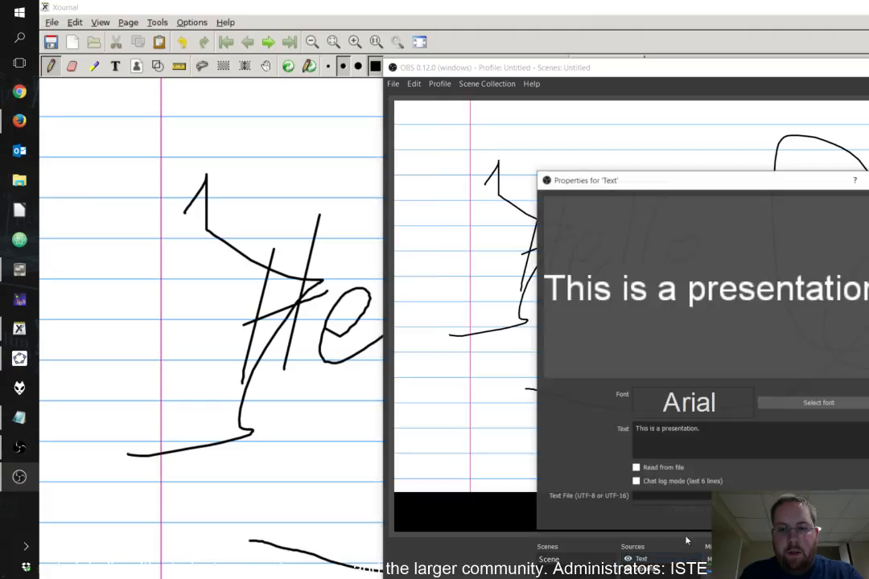
{"action": "left_click", "coordinate": [635, 467]}
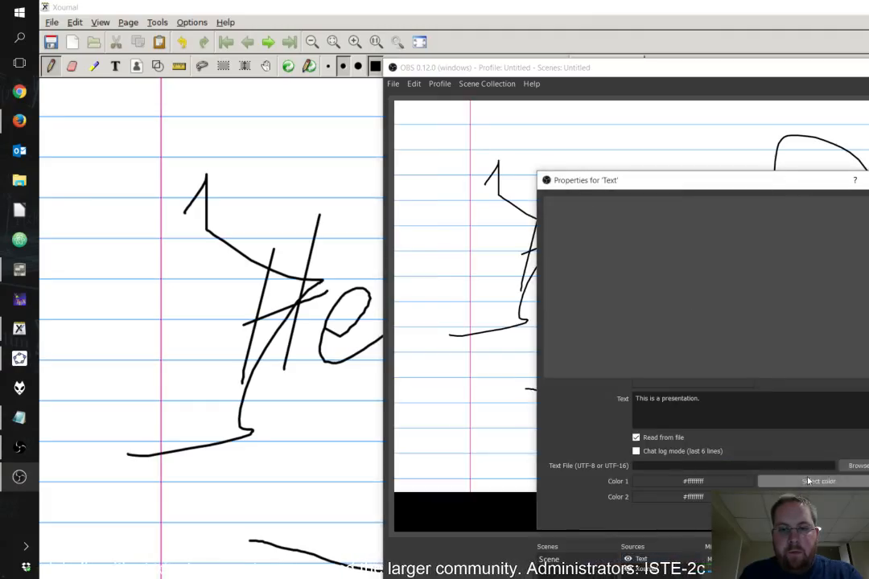
{"action": "left_click", "coordinate": [857, 467]}
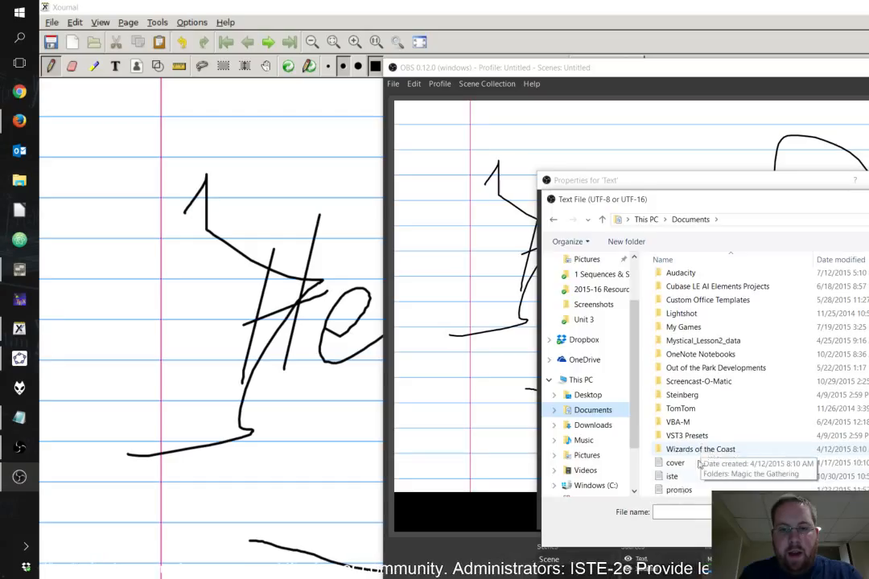
{"action": "left_click", "coordinate": [671, 476]}
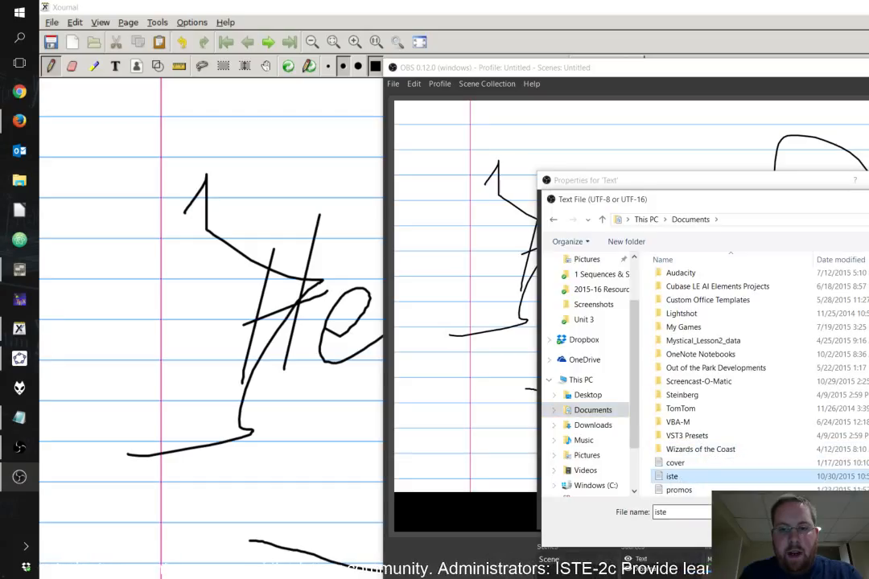
{"action": "left_click", "coordinate": [832, 532]}
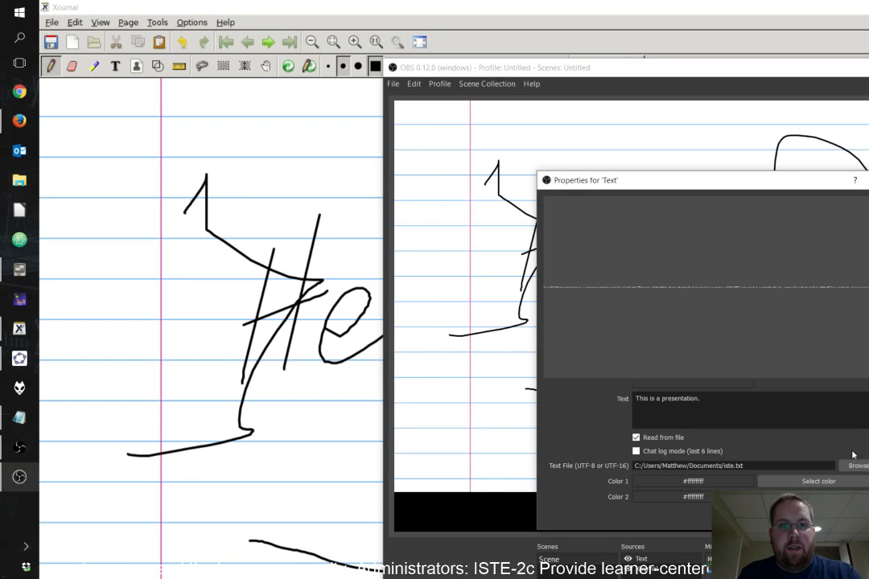
{"action": "left_click", "coordinate": [822, 519]}
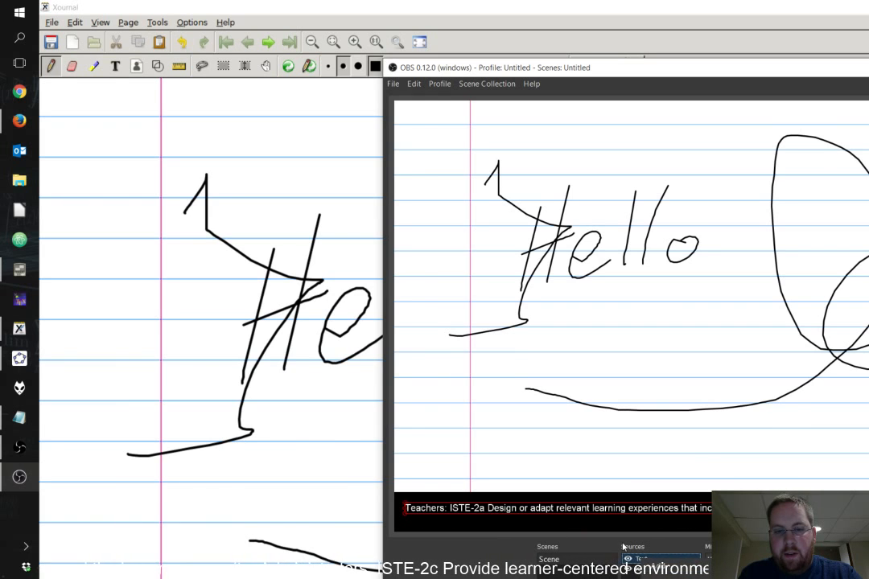
{"action": "left_click_drag", "start_coordinate": [620, 512], "coordinate": [611, 518]}
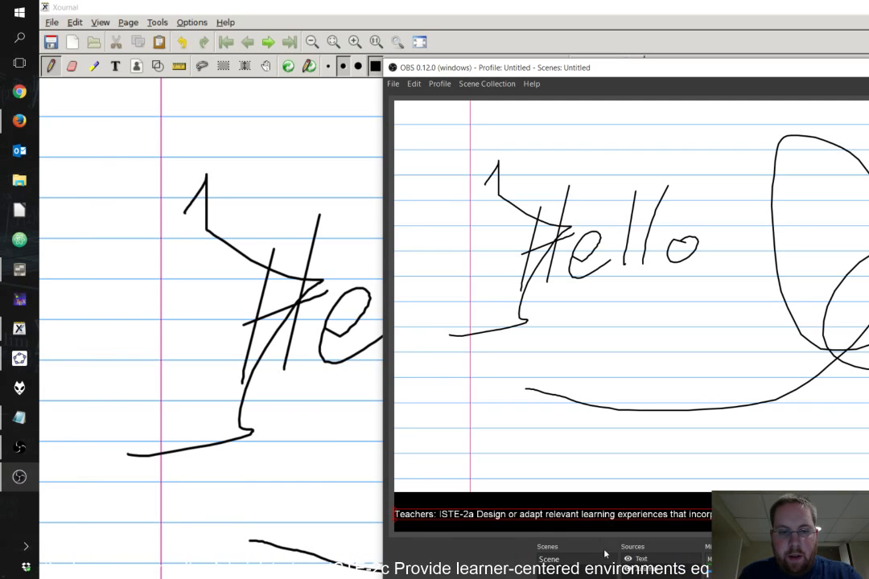
Give the Text source a new Scroll filter with the default name Scroll.
{"action": "right_click", "coordinate": [646, 563]}
{"action": "left_click", "coordinate": [643, 576]}
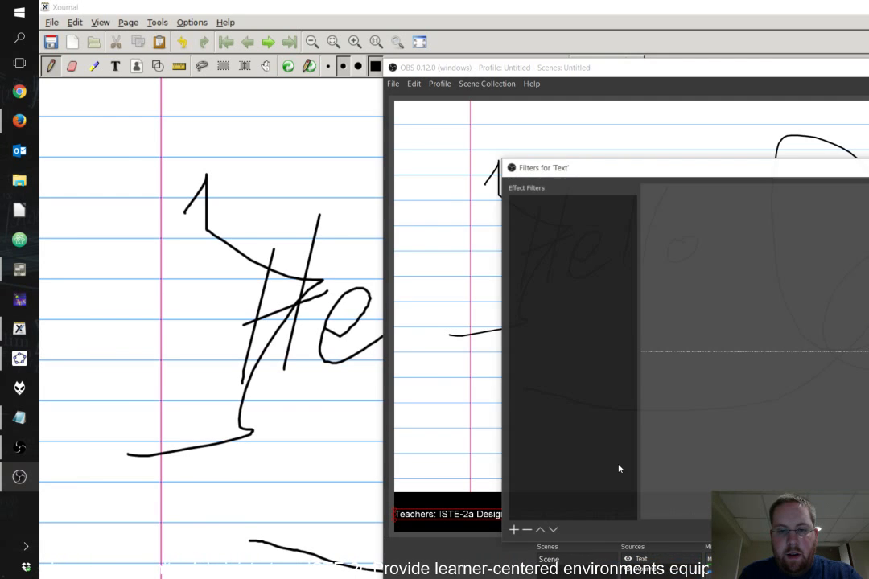
{"action": "left_click_drag", "start_coordinate": [650, 170], "coordinate": [292, 86]}
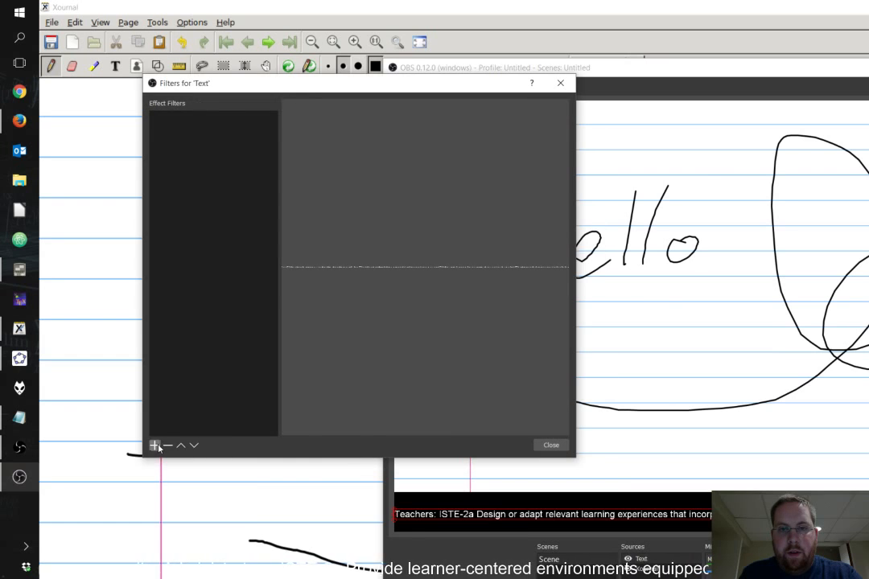
{"action": "left_click", "coordinate": [154, 445]}
{"action": "left_click", "coordinate": [171, 484]}
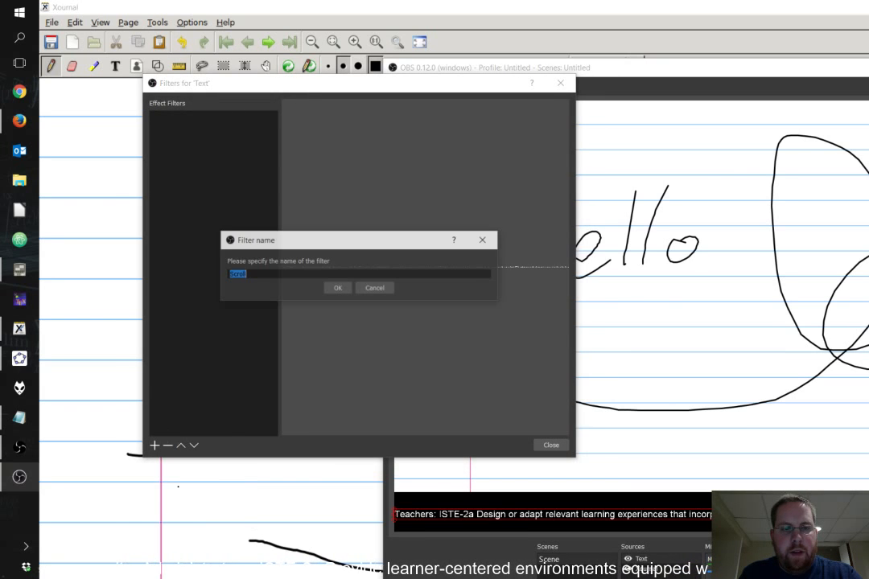
{"action": "left_click", "coordinate": [336, 288]}
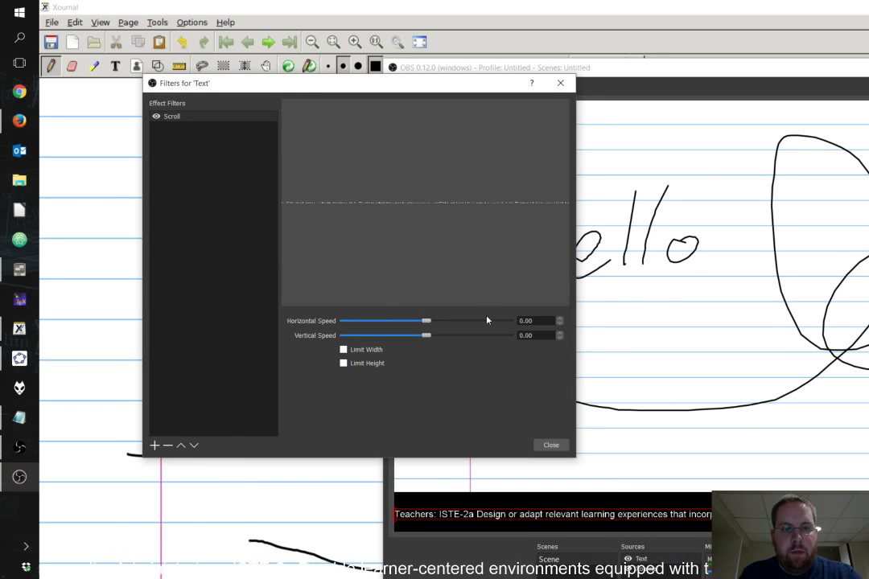
Set the Scroll filter's horizontal speed to 12.
{"action": "left_click", "coordinate": [559, 320]}
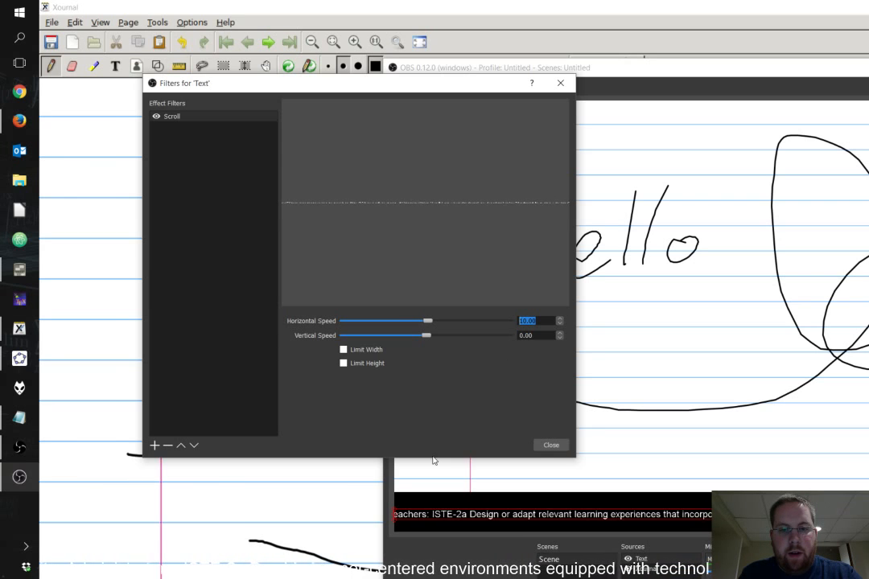
{"action": "left_click", "coordinate": [559, 321]}
{"action": "left_click", "coordinate": [560, 320]}
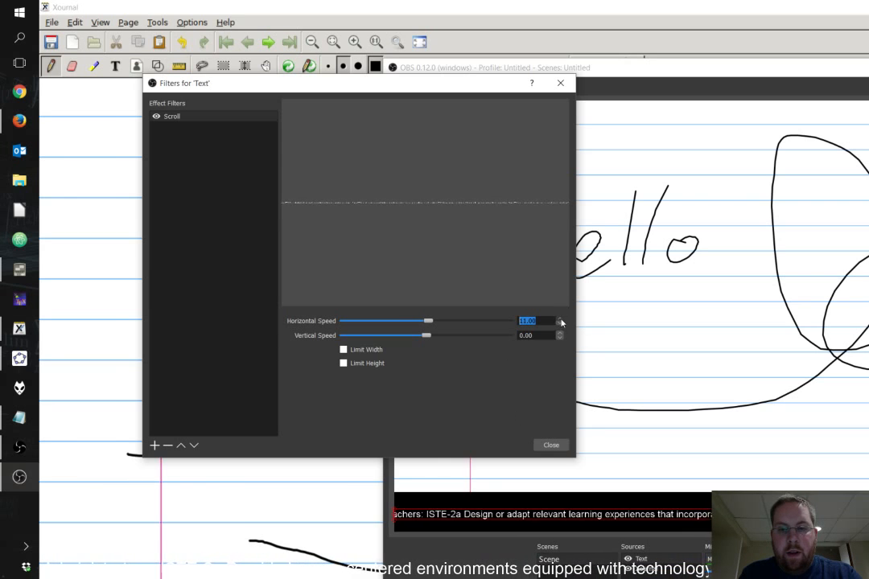
Enable Limit Width on the Scroll filter and set the width to 2560.
{"action": "left_click", "coordinate": [344, 350]}
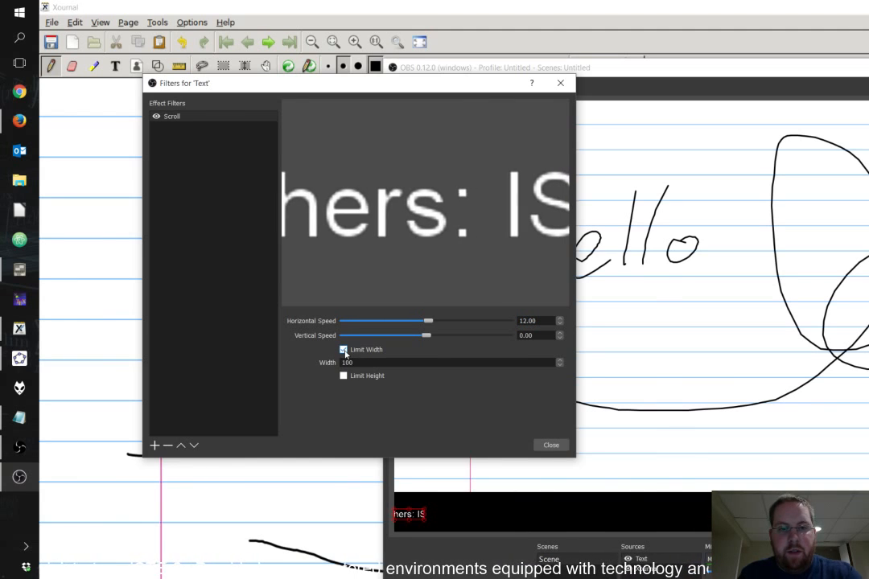
{"action": "double_click", "coordinate": [387, 362]}
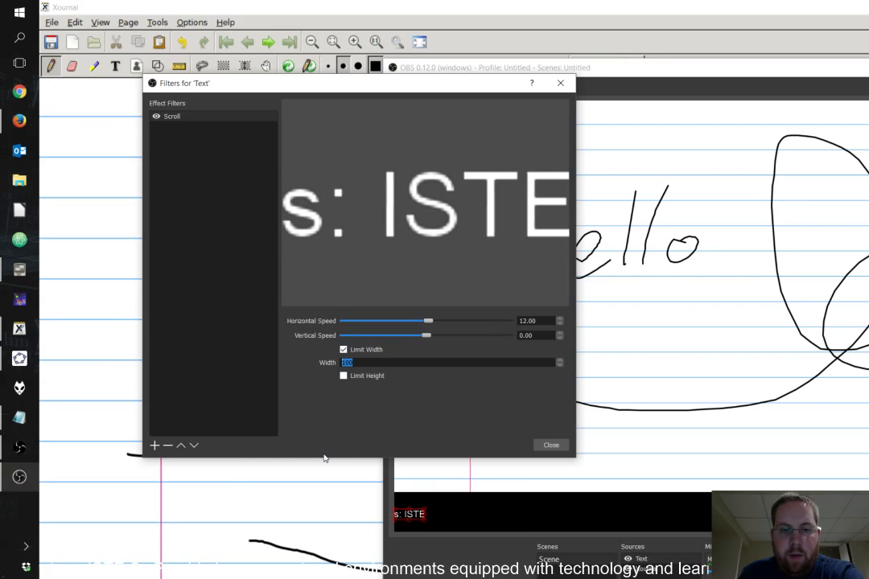
{"action": "type", "text": "2000"}
{"action": "key", "text": "BackSpace"}
{"action": "key", "text": "BackSpace"}
{"action": "key", "text": "BackSpace"}
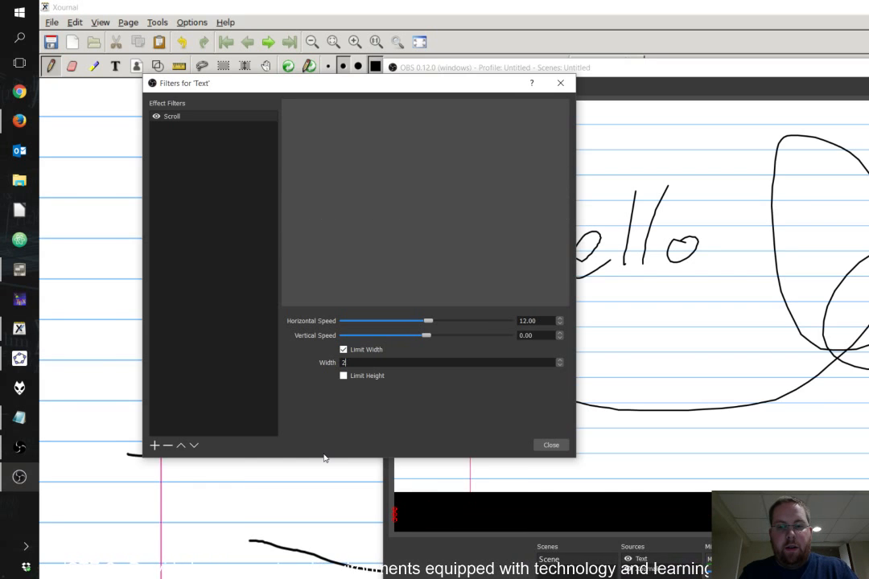
{"action": "type", "text": "560"}
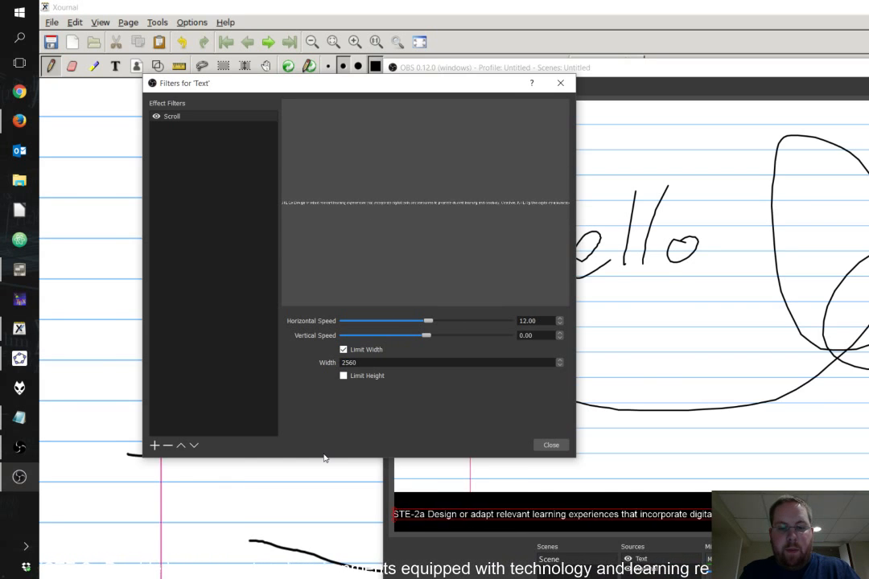
Try Scroll filter width limits of 2400 and 2200, and settle on 2160.
{"action": "key", "text": "BackSpace"}
{"action": "key", "text": "BackSpace"}
{"action": "key", "text": "BackSpace"}
{"action": "type", "text": "400"}
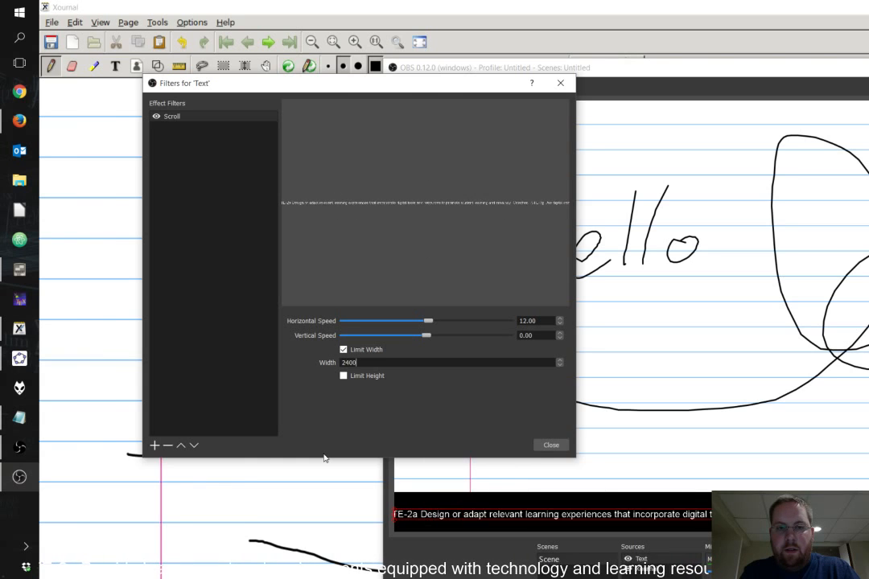
{"action": "key", "text": "BackSpace"}
{"action": "key", "text": "BackSpace"}
{"action": "key", "text": "BackSpace"}
{"action": "type", "text": "22"}
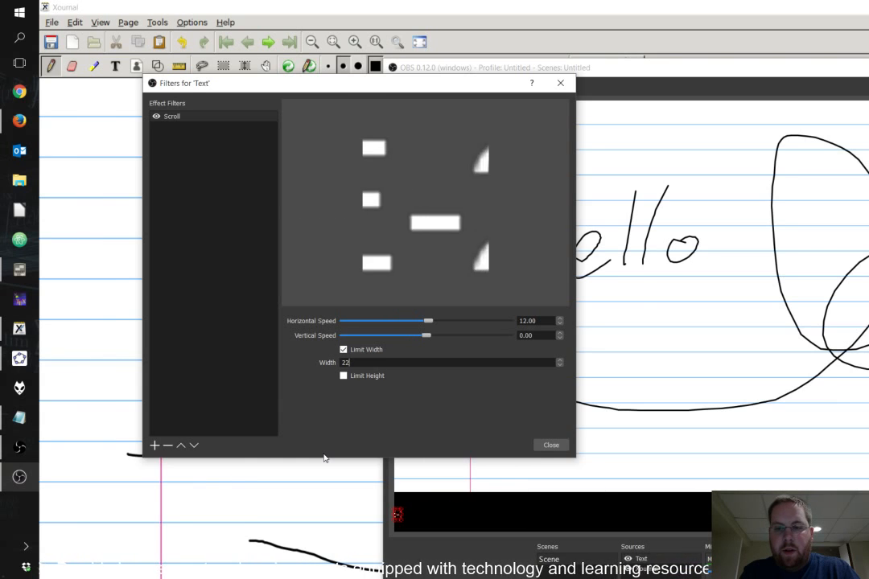
{"action": "type", "text": "00"}
{"action": "key", "text": "BackSpace"}
{"action": "key", "text": "BackSpace"}
{"action": "key", "text": "BackSpace"}
{"action": "type", "text": "160"}
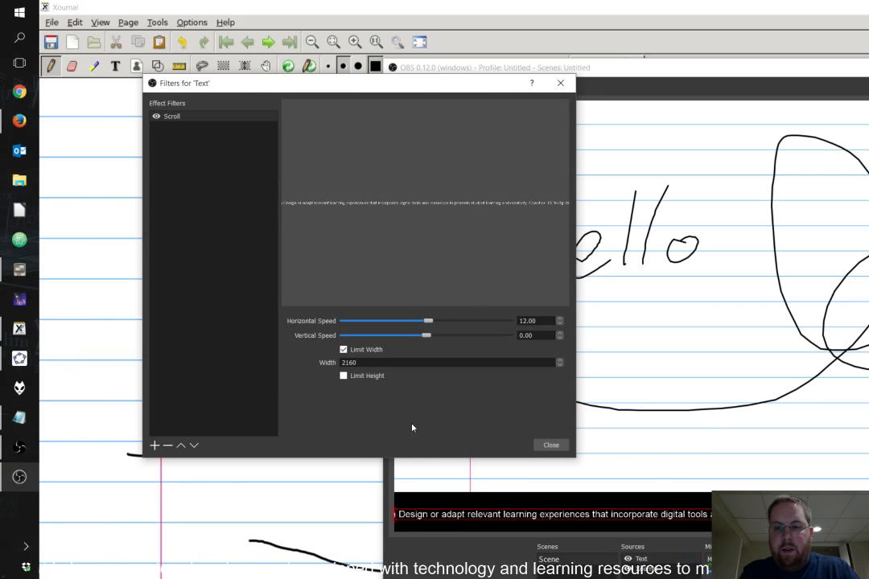
Try the Scroll filter's Limit Height option, switch it off again and close the filter settings.
{"action": "left_click", "coordinate": [344, 376]}
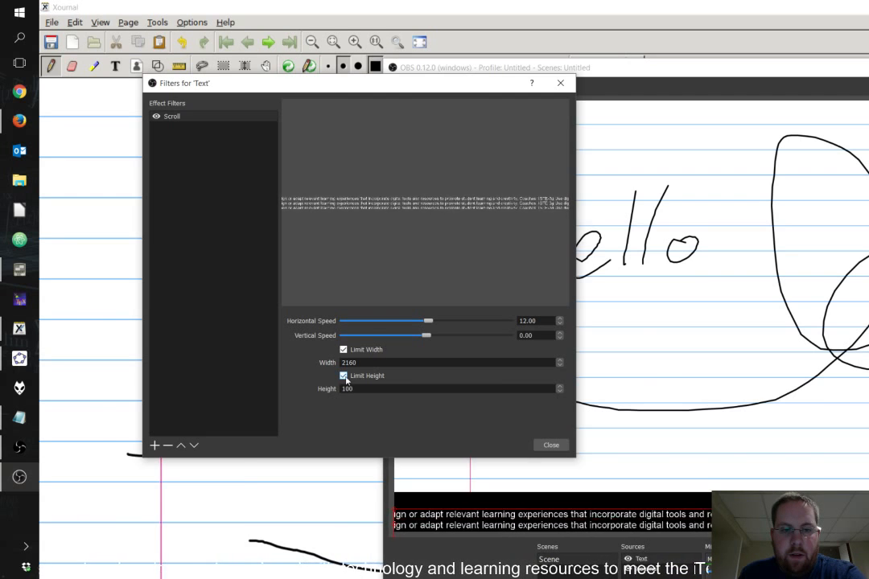
{"action": "left_click", "coordinate": [343, 376]}
{"action": "left_click", "coordinate": [549, 445]}
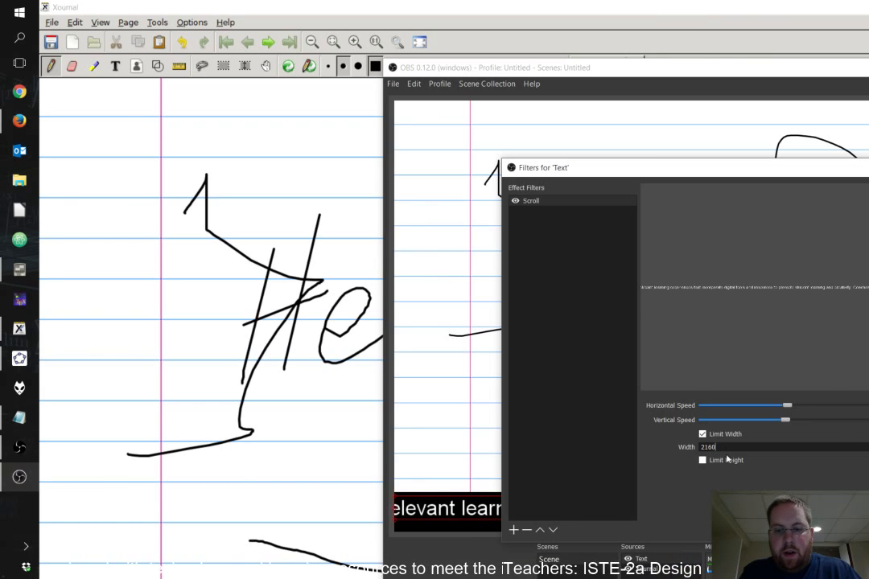
Try shorter width limits for the scrolling text, including 150, 1000 and 800.
{"action": "key", "text": "BackSpace"}
{"action": "key", "text": "BackSpace"}
{"action": "key", "text": "BackSpace"}
{"action": "key", "text": "BackSpace"}
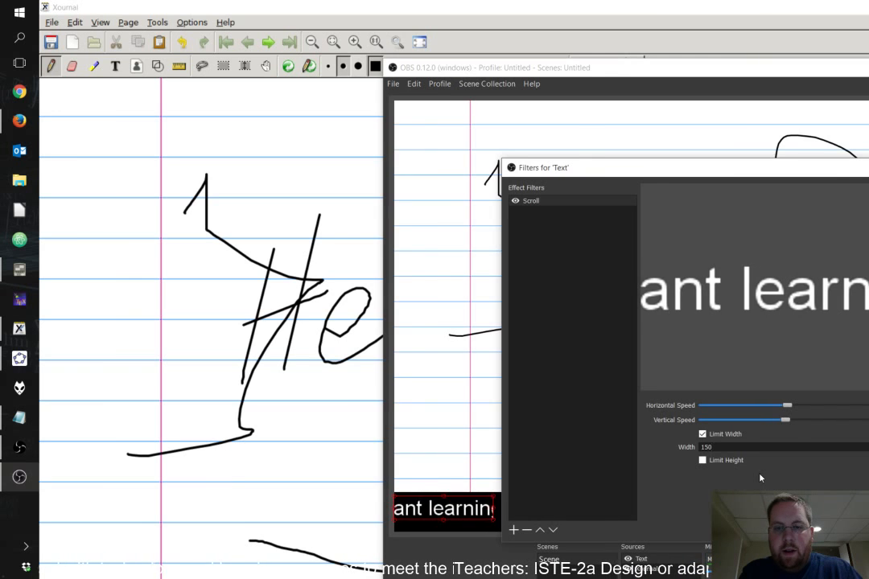
{"action": "type", "text": "2"}
{"action": "key", "text": "BackSpace"}
{"action": "type", "text": "1000"}
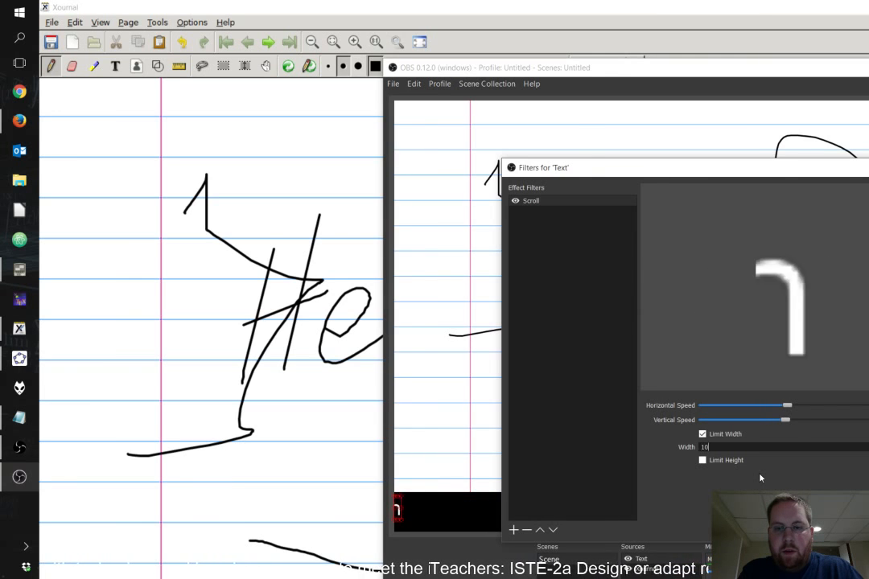
{"action": "key", "text": "BackSpace"}
{"action": "key", "text": "BackSpace"}
{"action": "key", "text": "BackSpace"}
{"action": "key", "text": "BackSpace"}
{"action": "type", "text": "800"}
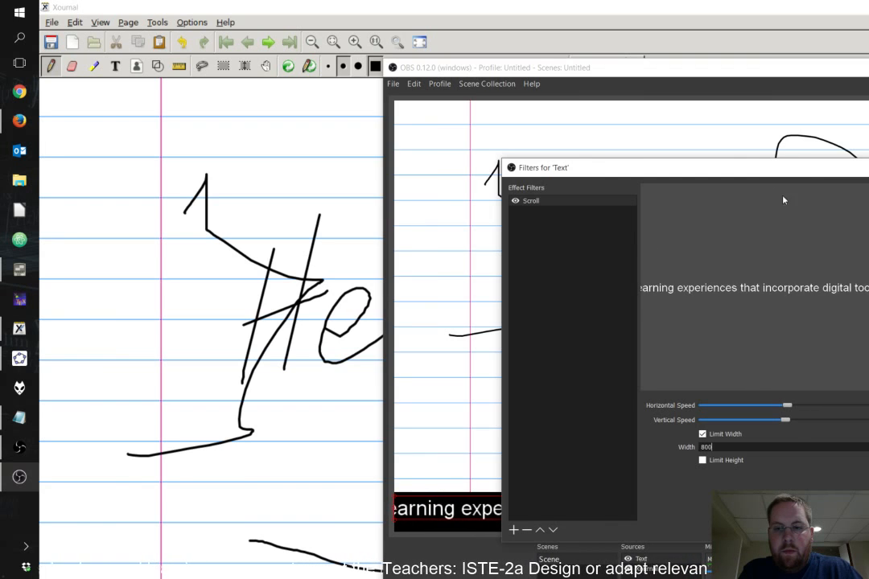
Move the filter window clear of the scrolling text and try width limits of 900 up to 975.
{"action": "left_click_drag", "start_coordinate": [748, 169], "coordinate": [719, 94]}
{"action": "key", "text": "BackSpace"}
{"action": "key", "text": "BackSpace"}
{"action": "key", "text": "BackSpace"}
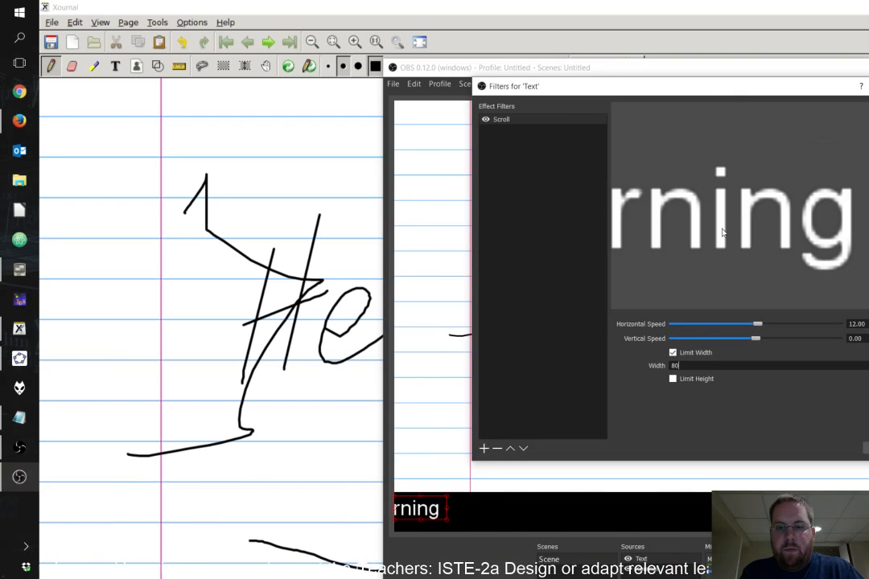
{"action": "type", "text": "900"}
{"action": "key", "text": "BackSpace"}
{"action": "key", "text": "BackSpace"}
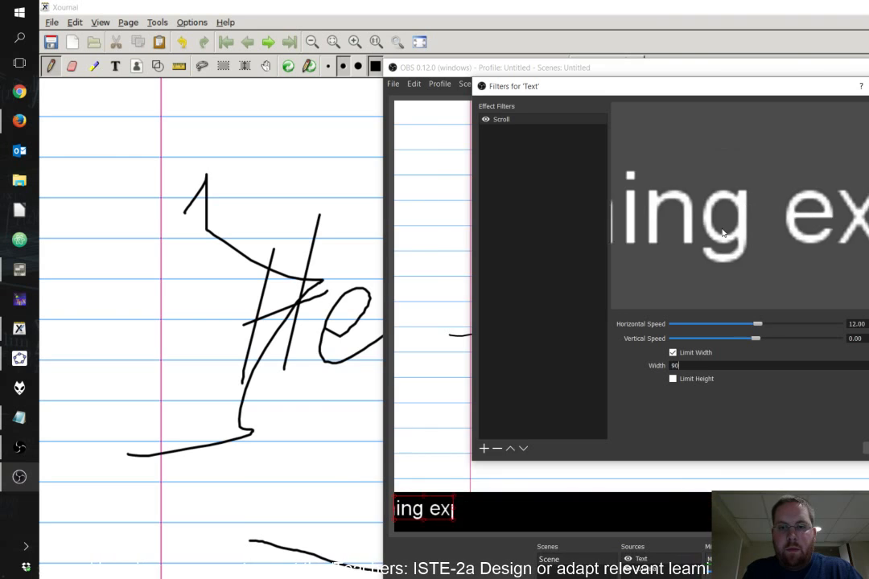
{"action": "type", "text": "50"}
{"action": "key", "text": "BackSpace"}
{"action": "key", "text": "BackSpace"}
{"action": "type", "text": "65"}
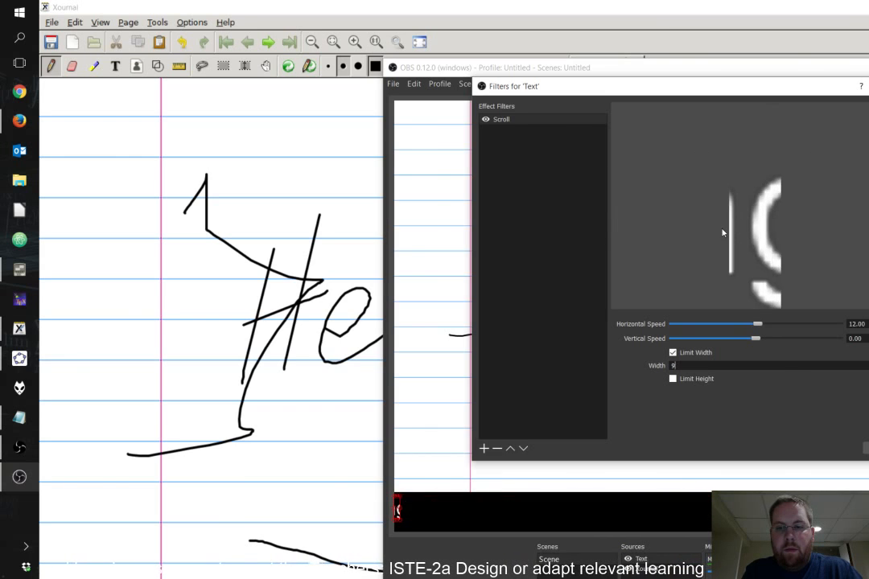
{"action": "key", "text": "BackSpace"}
{"action": "key", "text": "BackSpace"}
{"action": "type", "text": "70"}
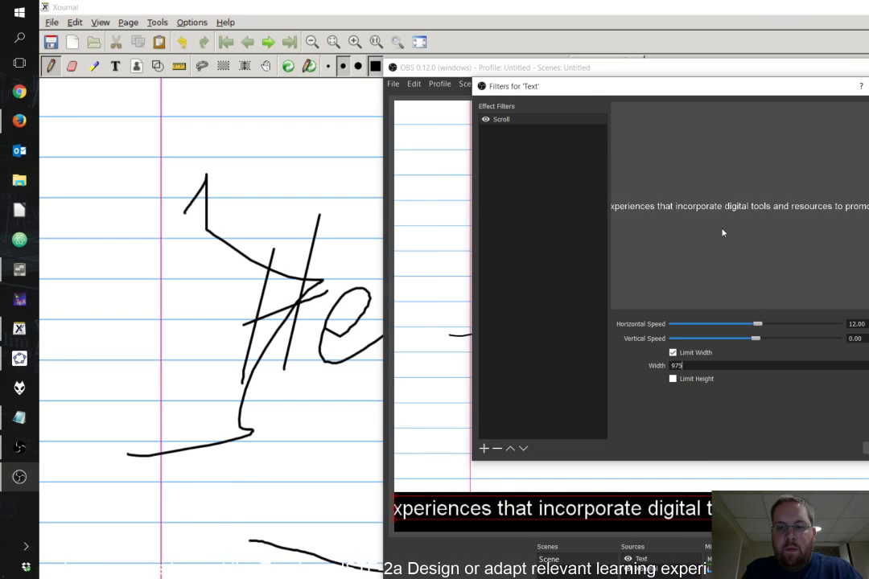
Set the Scroll filter's width limit to 980 and close the filter settings.
{"action": "key", "text": "BackSpace"}
{"action": "key", "text": "BackSpace"}
{"action": "type", "text": "9"}
{"action": "key", "text": "BackSpace"}
{"action": "type", "text": "80"}
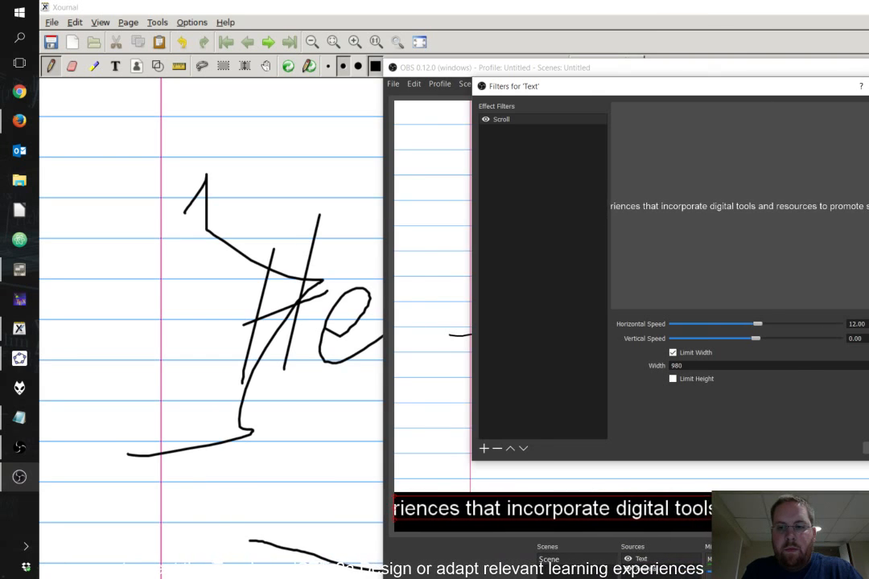
{"action": "left_click", "coordinate": [866, 448]}
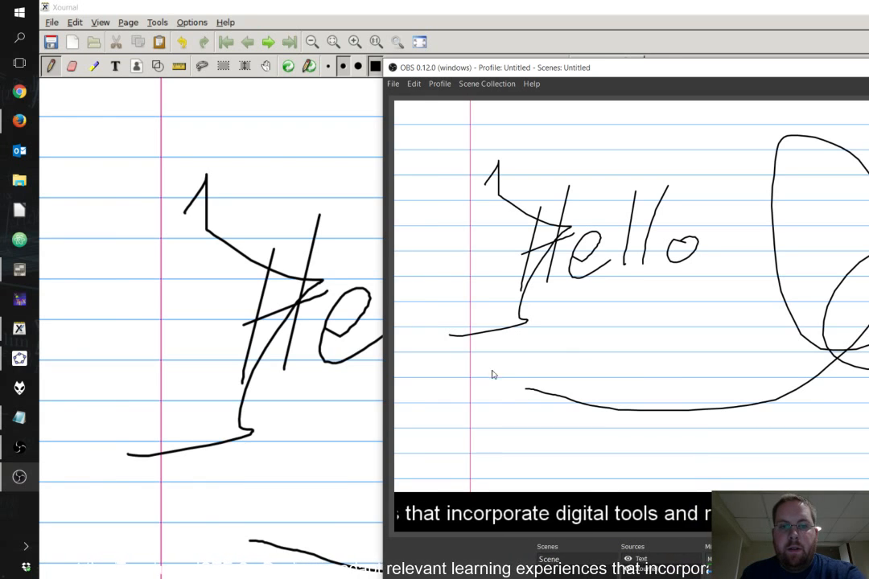
Remove the Xournal and Text sources from the scene, confirming each removal.
{"action": "left_click", "coordinate": [655, 569]}
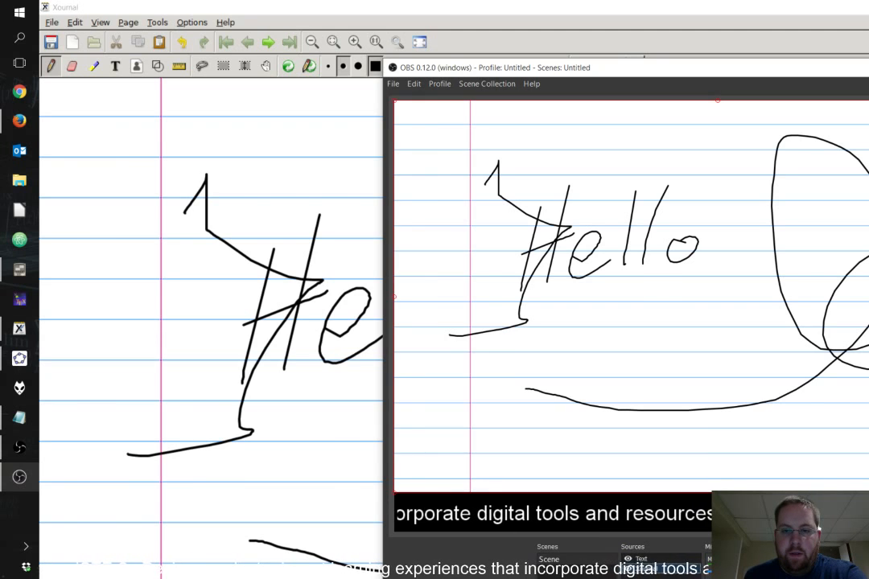
{"action": "key", "text": "Delete"}
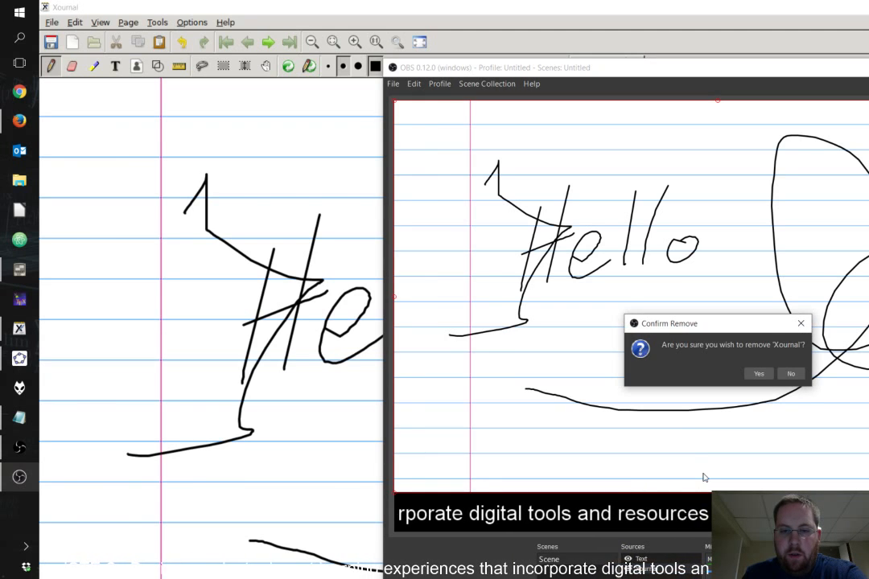
{"action": "left_click", "coordinate": [758, 373]}
{"action": "key", "text": "Delete"}
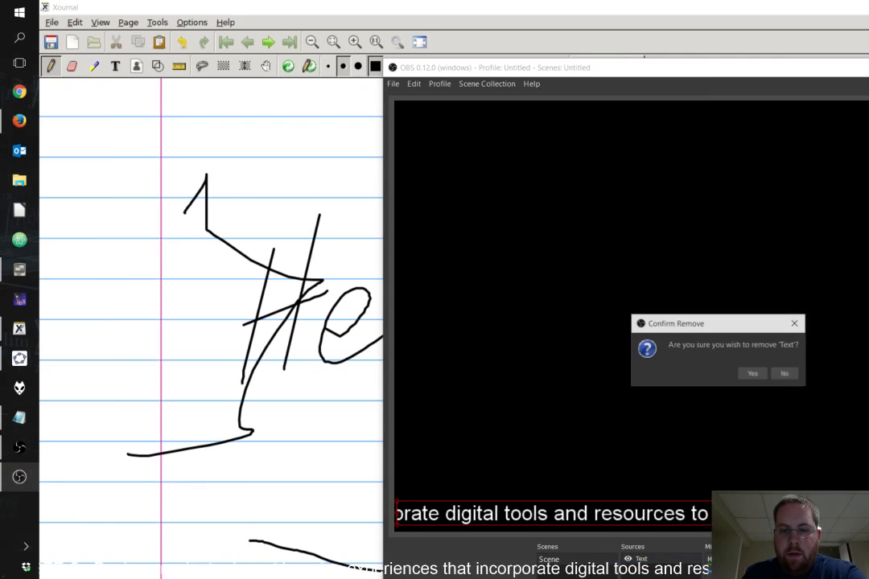
{"action": "left_click", "coordinate": [753, 374]}
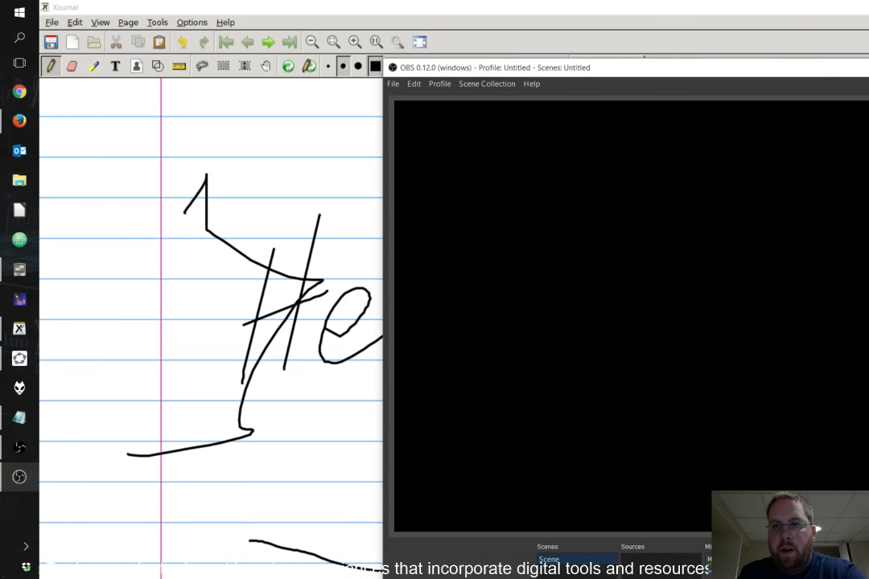
Minimize Xournal and switch to GeoGebra, shifting its graphics view so the origin sits lower and further left.
{"action": "left_click", "coordinate": [868, 7]}
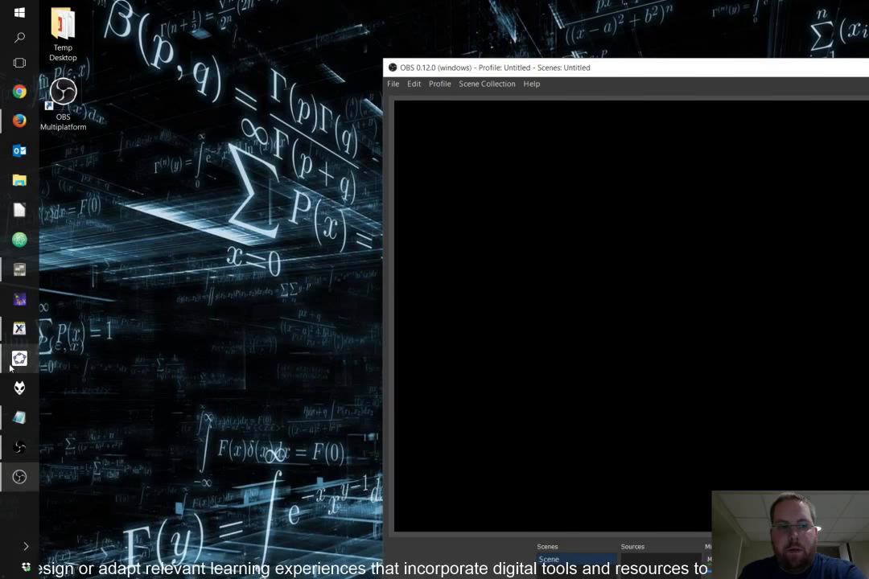
{"action": "left_click", "coordinate": [19, 359]}
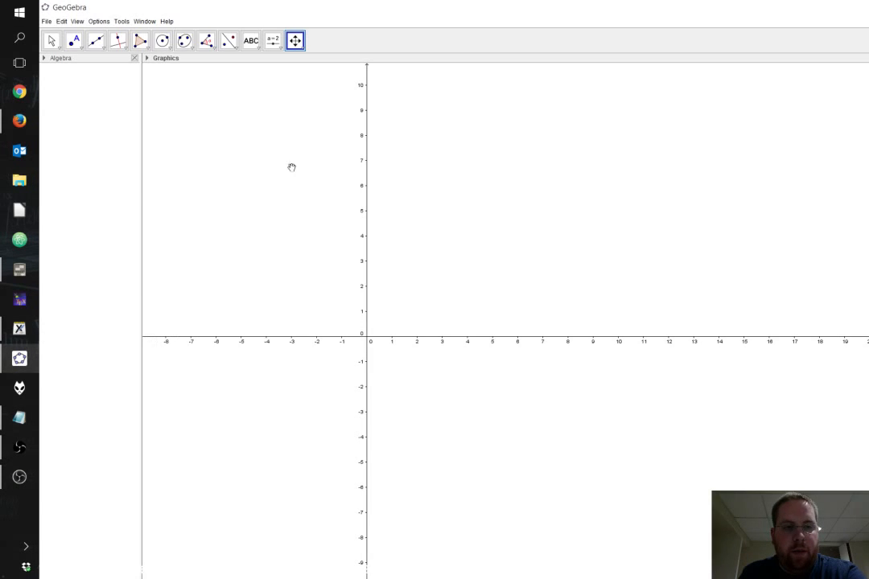
{"action": "left_click_drag", "start_coordinate": [403, 145], "coordinate": [341, 334]}
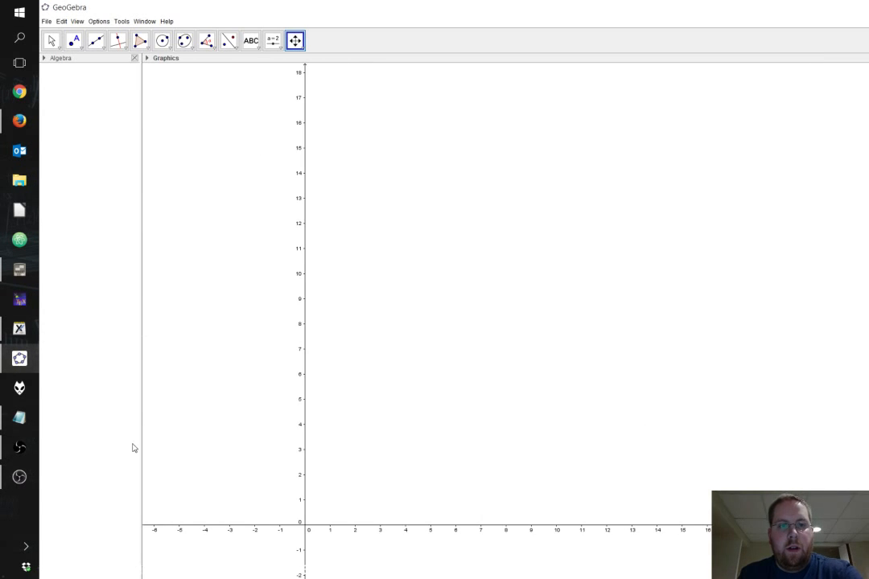
Switch to OBS and add a Window Capture source named GeoGebra that captures the GeoGebra window.
{"action": "left_click", "coordinate": [21, 478]}
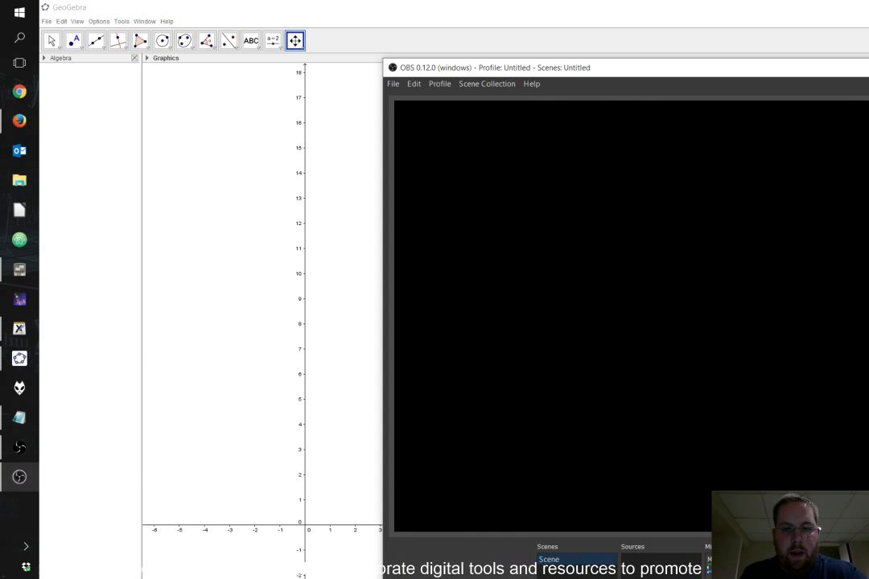
{"action": "left_click", "coordinate": [630, 578]}
{"action": "left_click", "coordinate": [675, 560]}
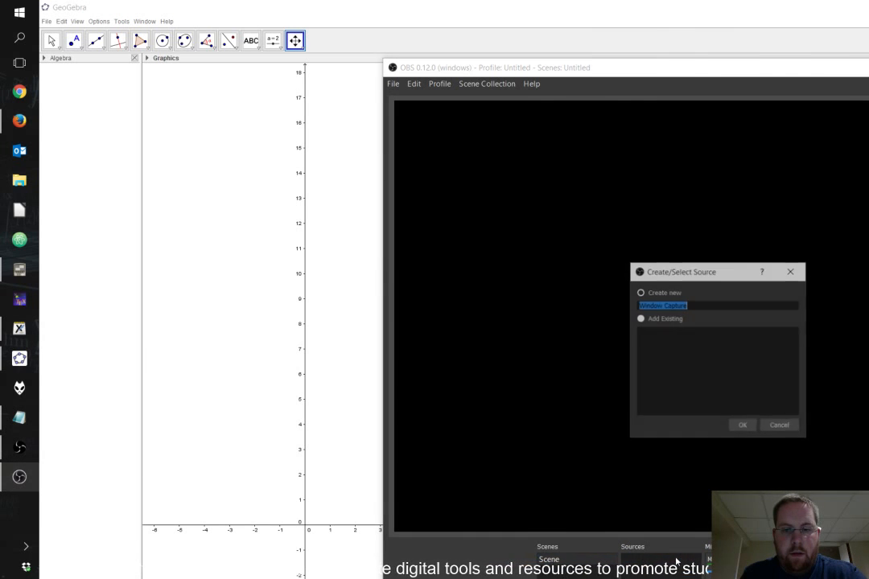
{"action": "type", "text": "GeoG"}
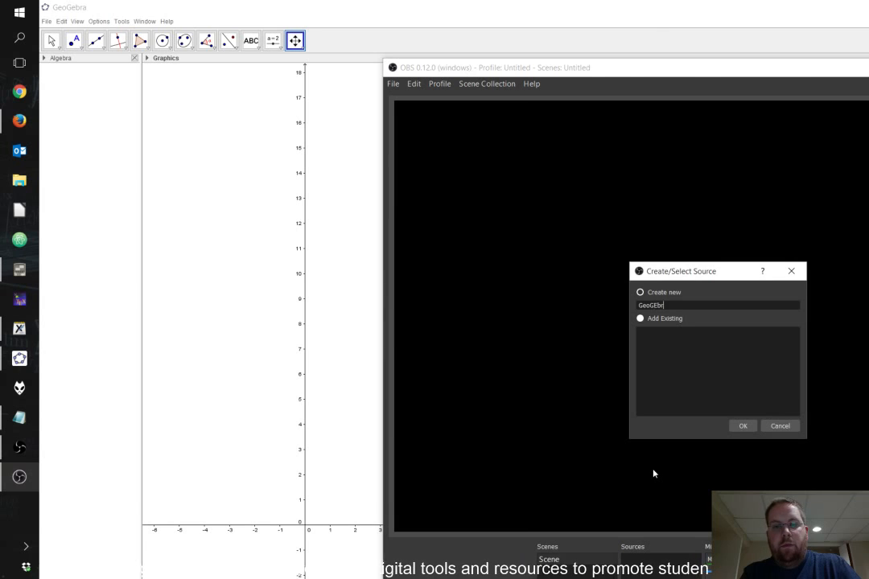
{"action": "type", "text": "ebra"}
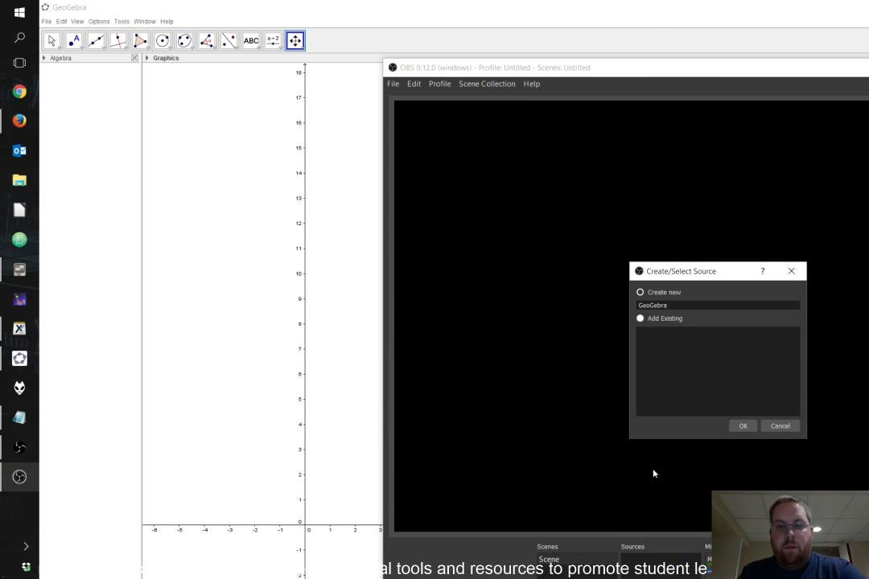
{"action": "left_click", "coordinate": [742, 426]}
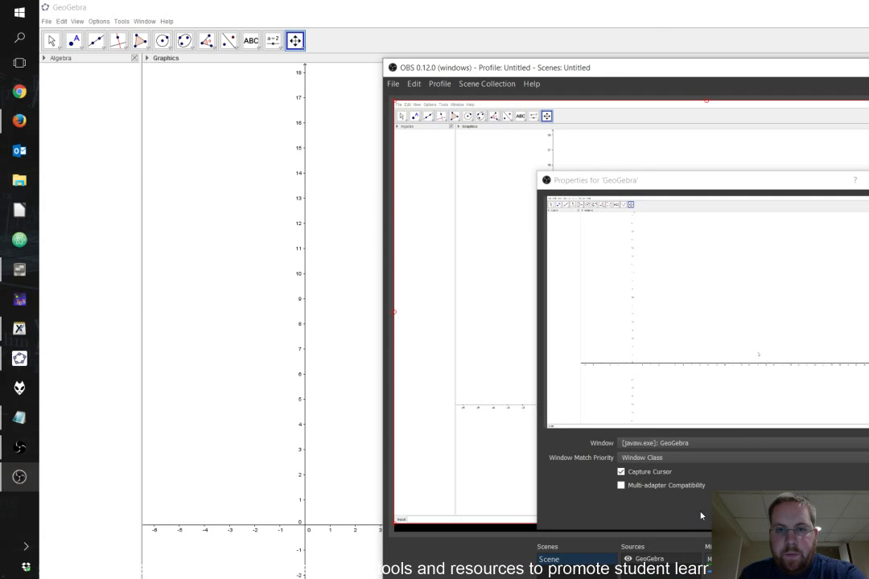
{"action": "left_click", "coordinate": [853, 520]}
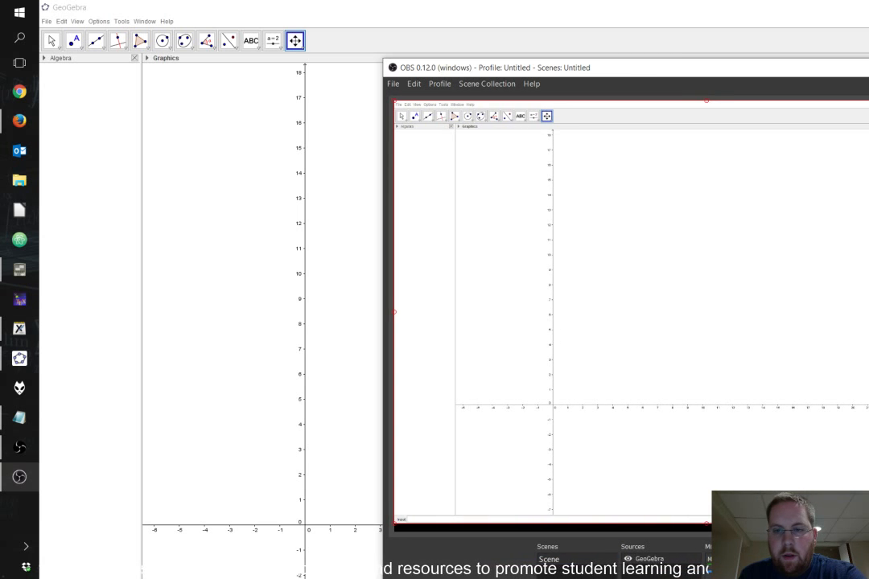
Enlarge the GeoGebra capture to the full height of the canvas and shift it slightly to the right.
{"action": "left_click_drag", "start_coordinate": [868, 524], "coordinate": [868, 532]}
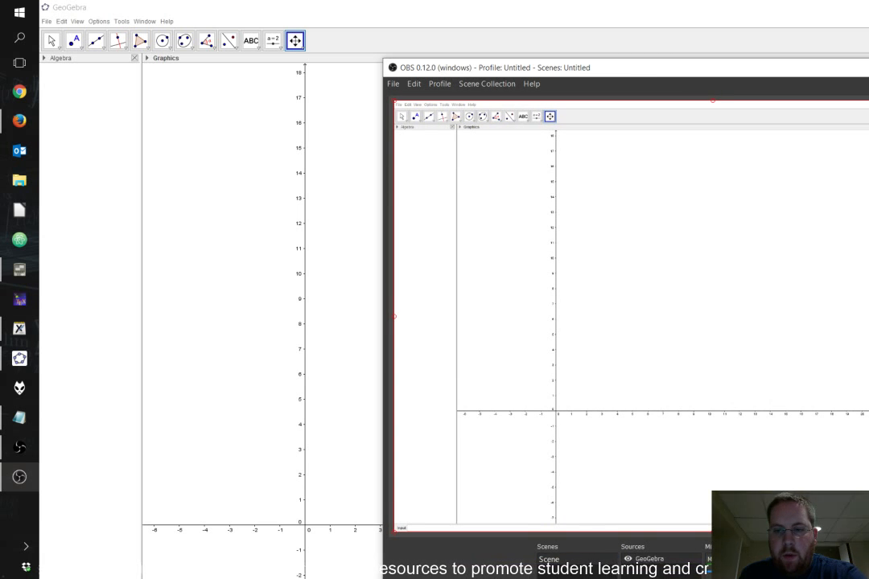
{"action": "left_click_drag", "start_coordinate": [853, 403], "coordinate": [858, 402]}
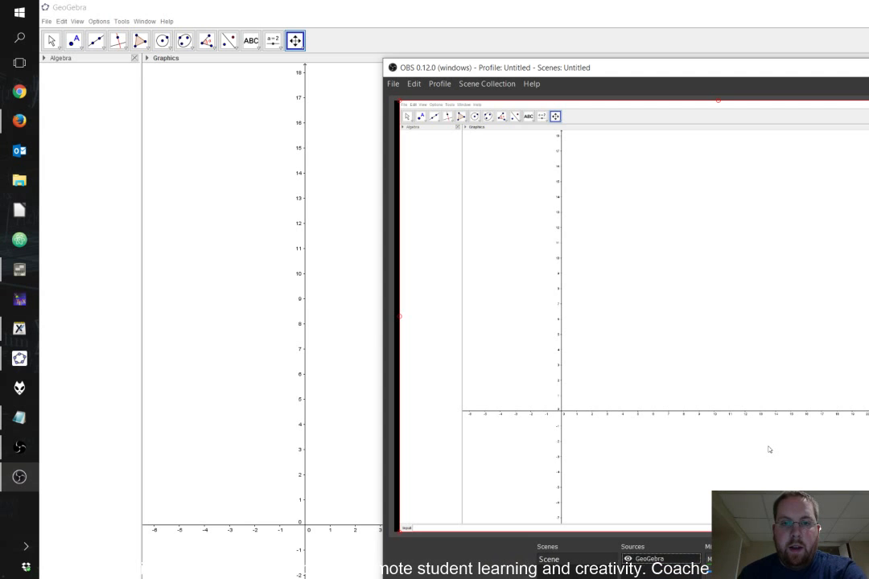
Bring up the TilEm calculator window and add a new OBS scene named Scene 2.
{"action": "left_click", "coordinate": [19, 270]}
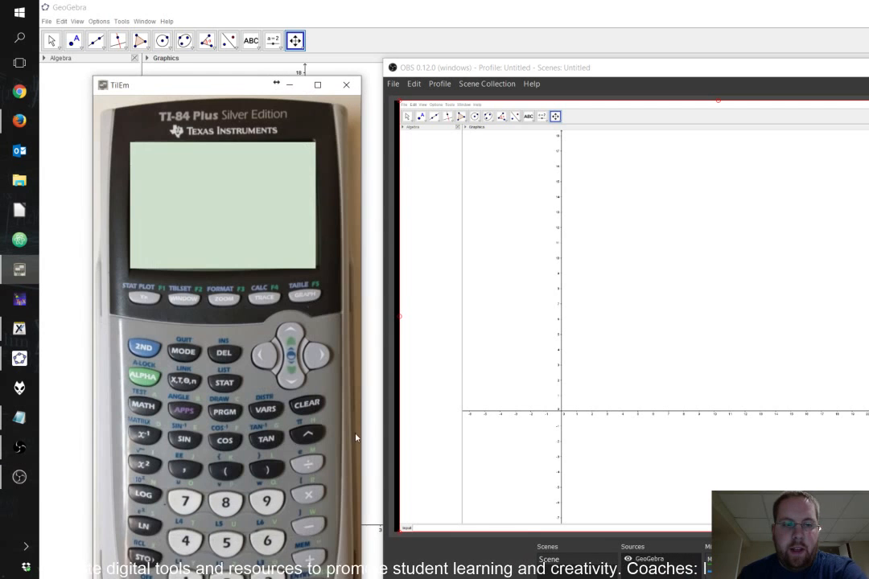
{"action": "left_click", "coordinate": [700, 450]}
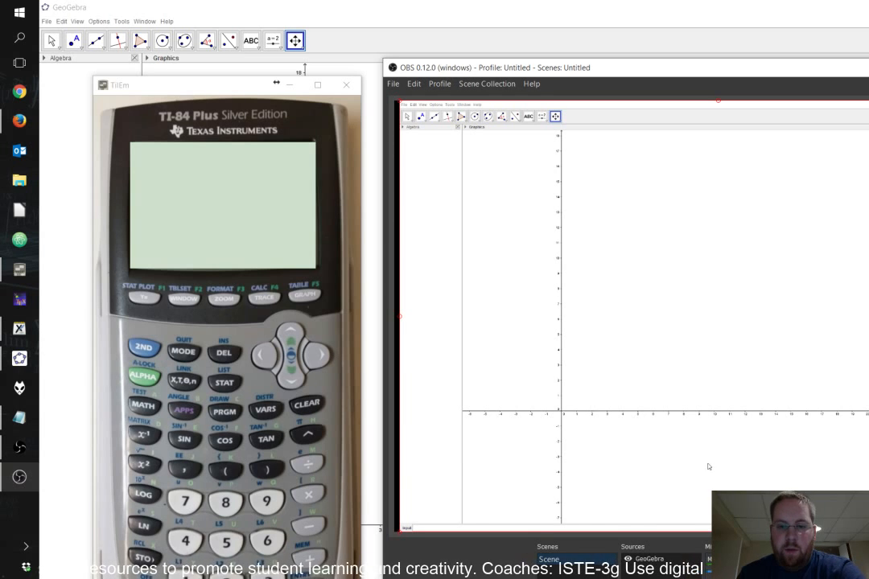
{"action": "type", "text": "Screen"}
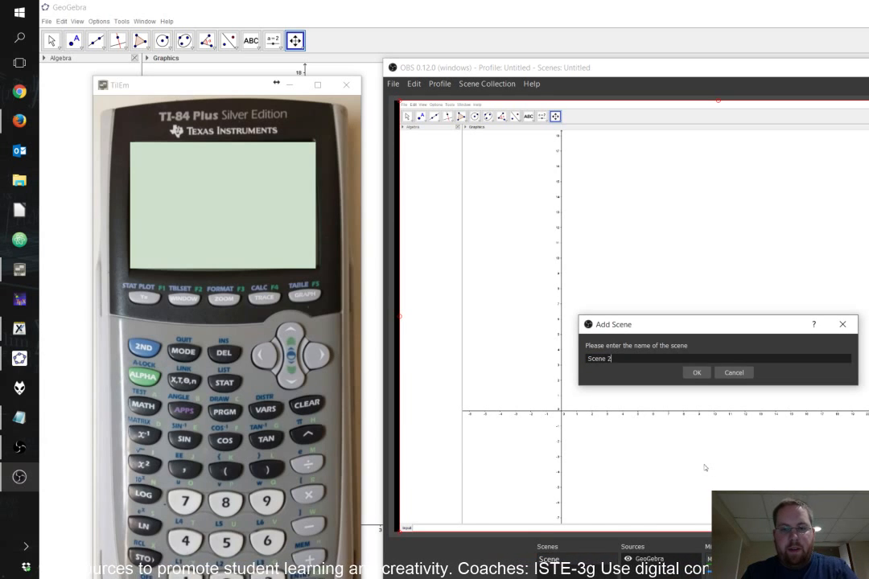
{"action": "key", "text": "Return"}
Add the existing GeoGebra window capture to Scene 2 and shrink it, leaving empty canvas below it.
{"action": "left_click", "coordinate": [631, 573]}
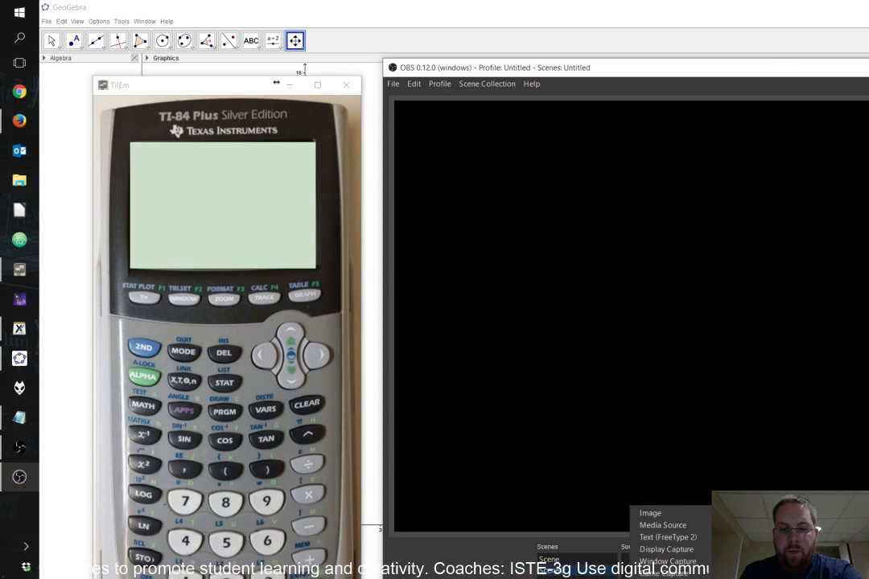
{"action": "left_click", "coordinate": [660, 560]}
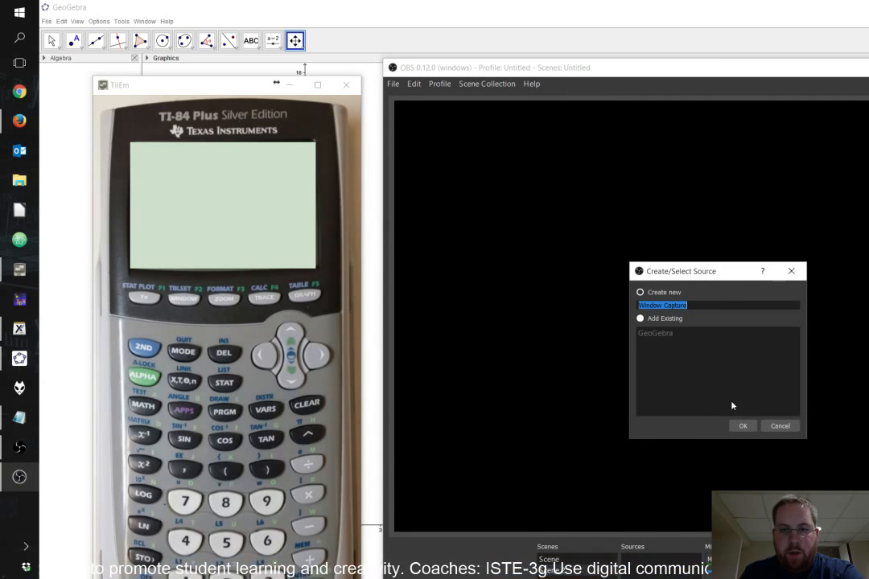
{"action": "left_click", "coordinate": [641, 320]}
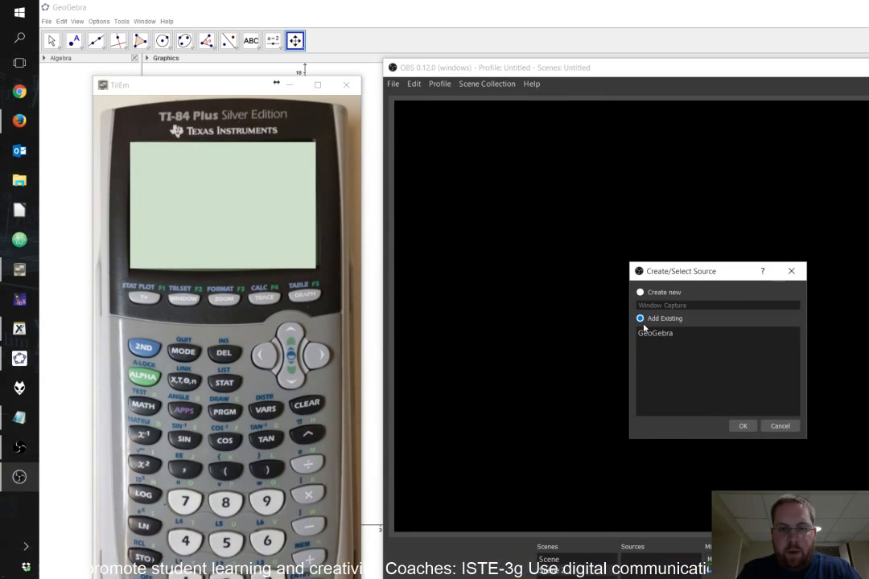
{"action": "left_click", "coordinate": [646, 333]}
{"action": "left_click", "coordinate": [743, 426]}
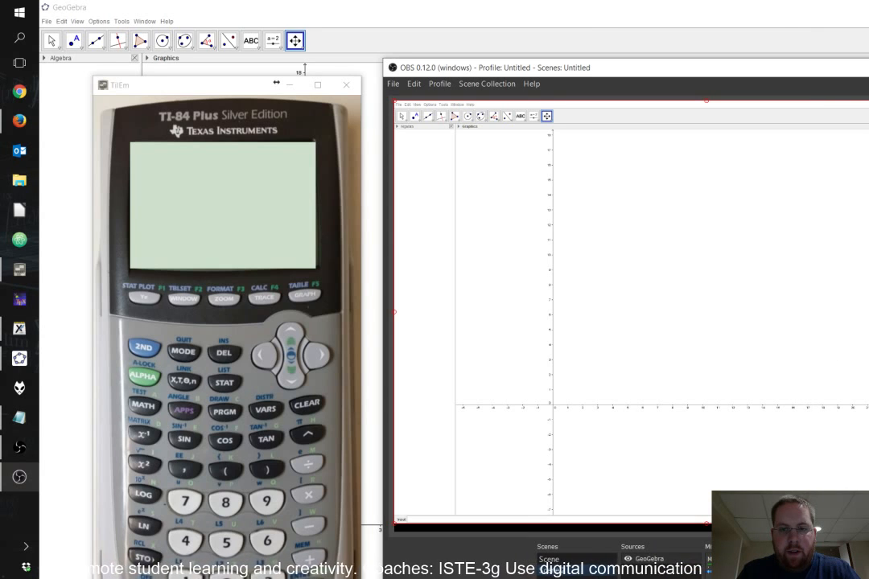
{"action": "left_click_drag", "start_coordinate": [868, 524], "coordinate": [827, 441]}
{"action": "left_click", "coordinate": [627, 504]}
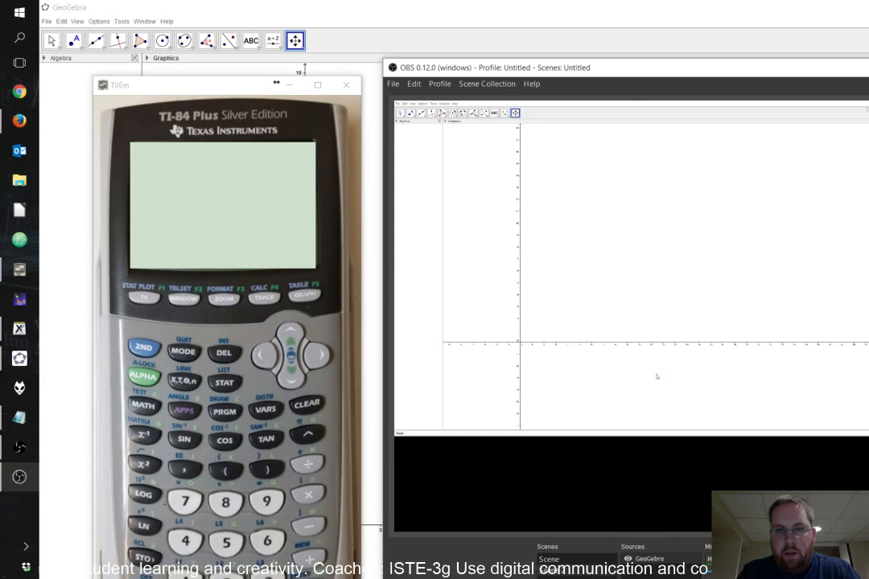
Add a Window Capture source named Calculator for the TilEm window and place it over the GeoGebra capture.
{"action": "left_click", "coordinate": [627, 578]}
{"action": "left_click", "coordinate": [665, 557]}
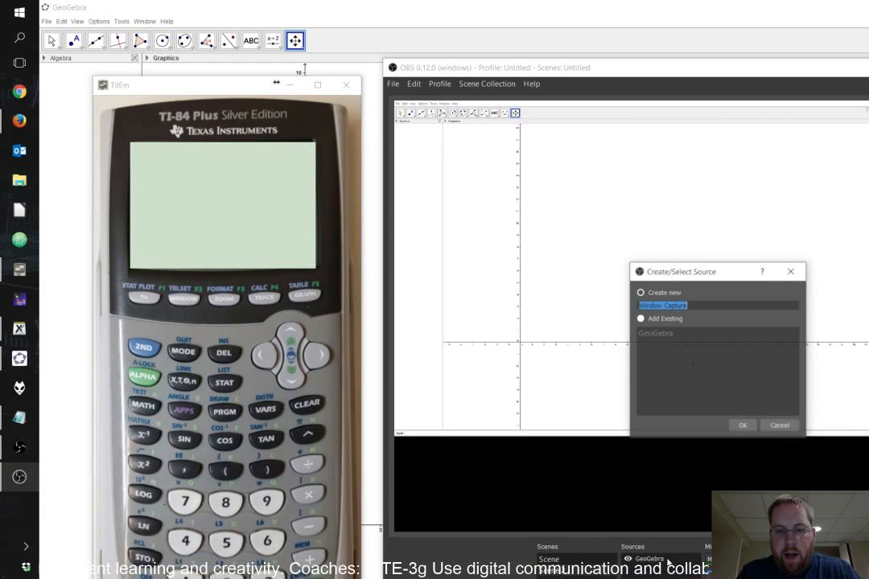
{"action": "type", "text": "calcu"}
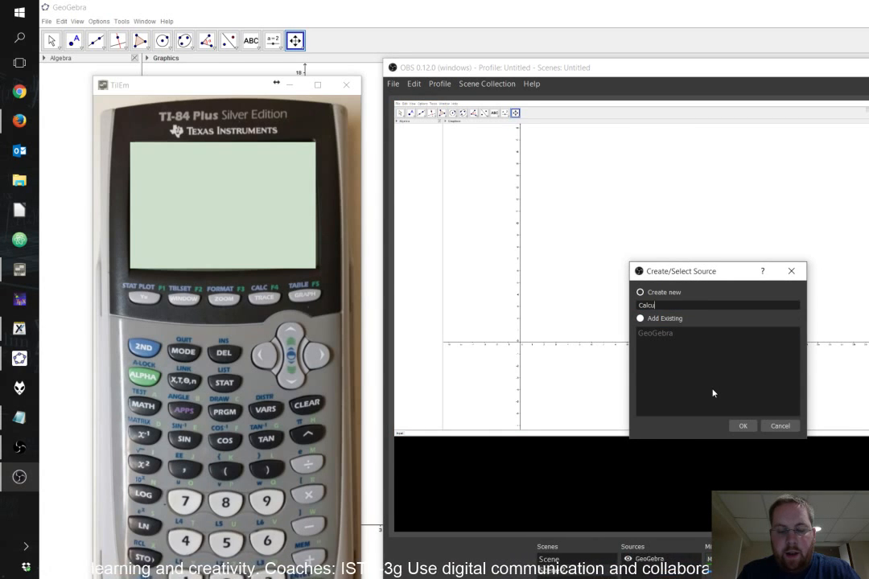
{"action": "type", "text": "lator"}
{"action": "key", "text": "Return"}
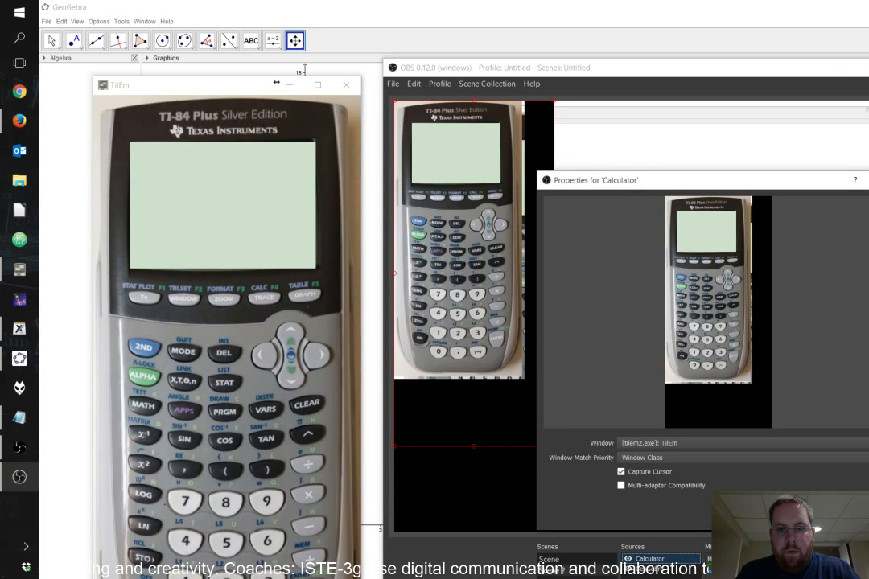
{"action": "left_click", "coordinate": [801, 517]}
{"action": "left_click_drag", "start_coordinate": [495, 311], "coordinate": [587, 355]}
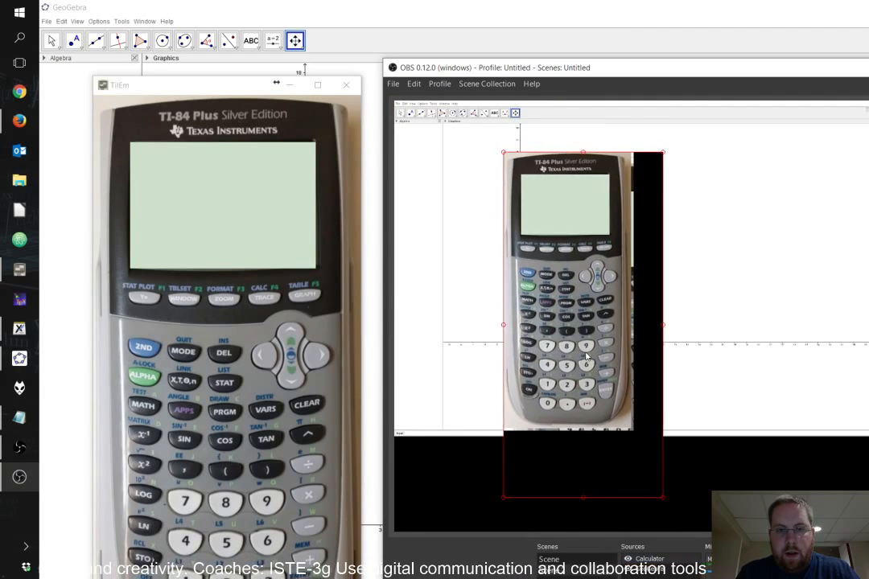
{"action": "right_click", "coordinate": [566, 344]}
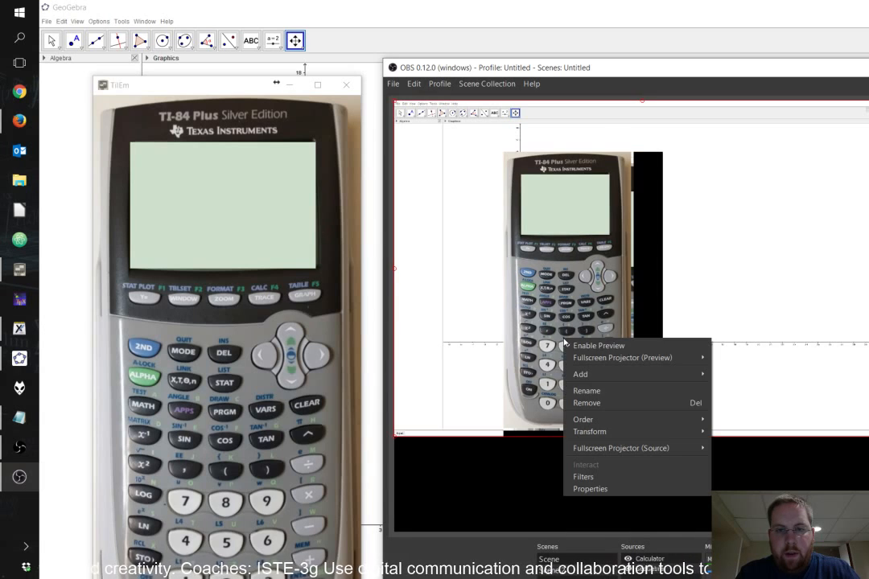
{"action": "left_click", "coordinate": [602, 481]}
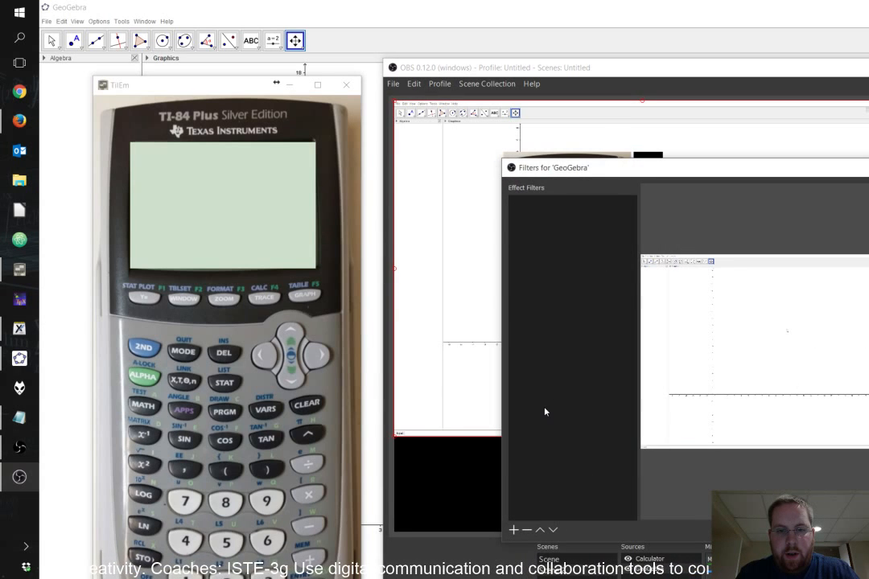
{"action": "key", "text": "Escape"}
Select the Calculator source and open its filter settings.
{"action": "left_click", "coordinate": [627, 369]}
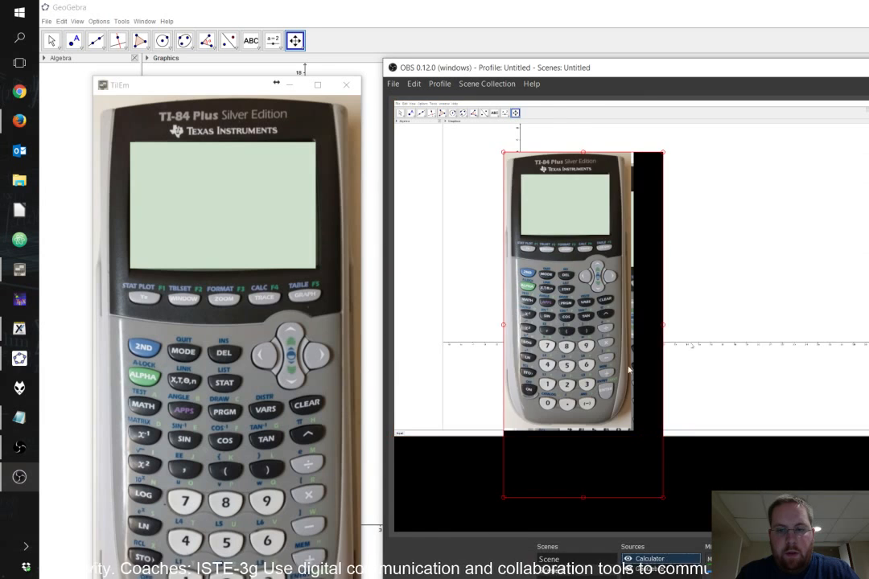
{"action": "left_click", "coordinate": [601, 271]}
{"action": "right_click", "coordinate": [602, 270]}
{"action": "left_click", "coordinate": [639, 559]}
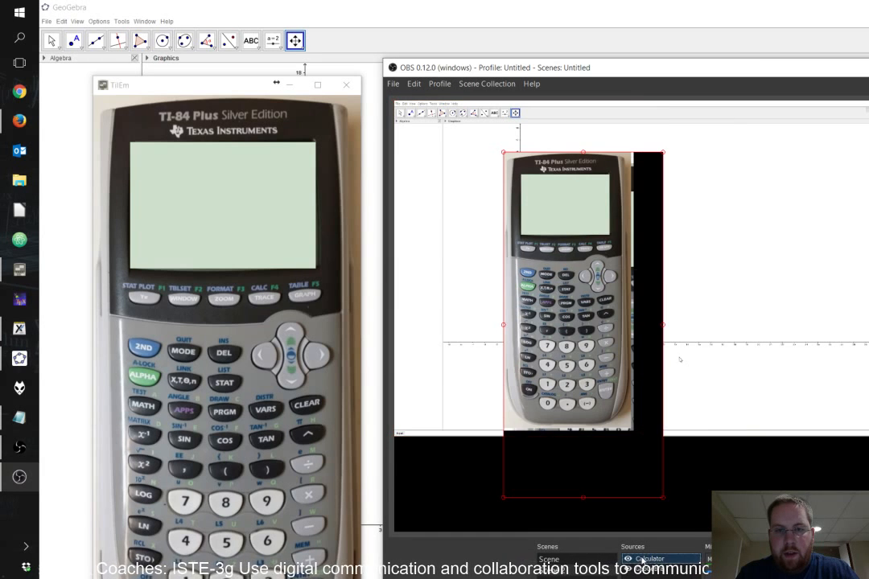
{"action": "left_click", "coordinate": [673, 578]}
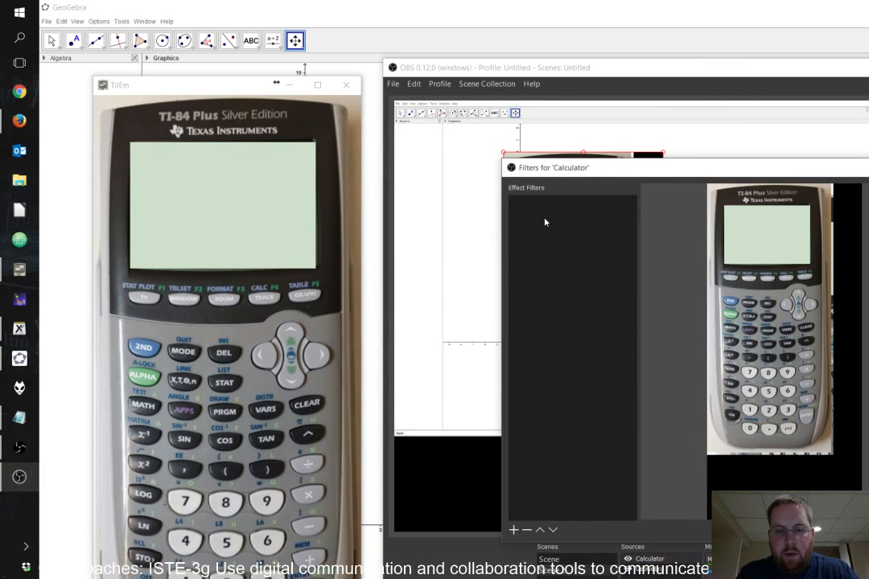
{"action": "left_click", "coordinate": [514, 529]}
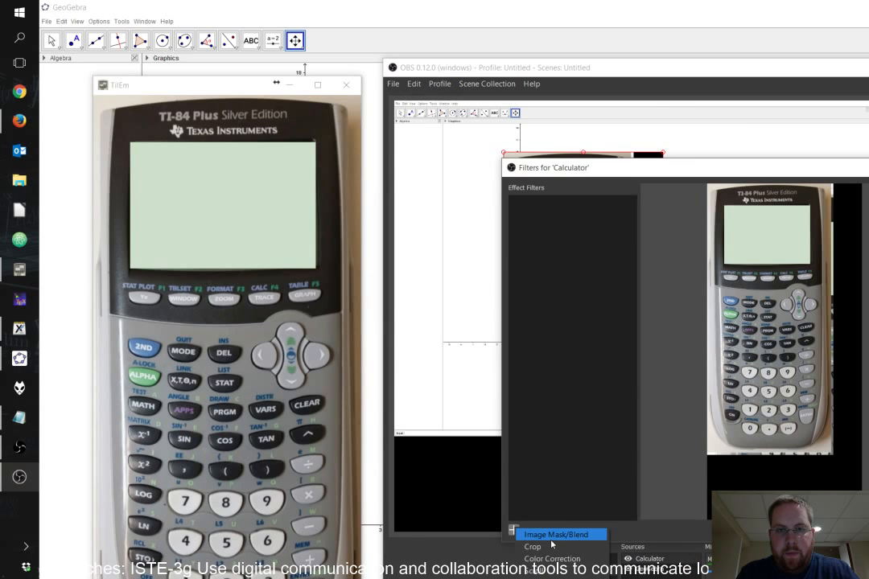
{"action": "left_click", "coordinate": [552, 558]}
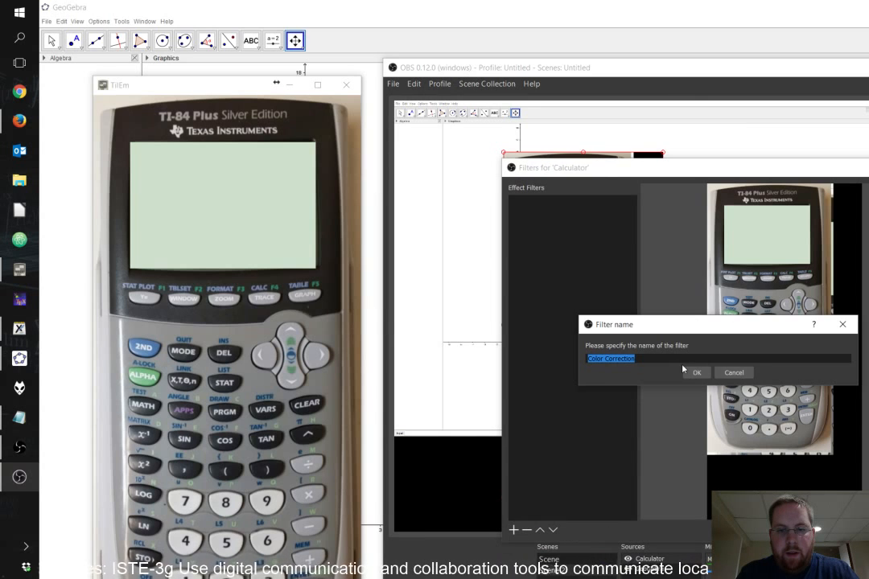
{"action": "left_click", "coordinate": [734, 373]}
Add a Crop filter to the Calculator source and set its right crop to 106.
{"action": "left_click", "coordinate": [513, 529]}
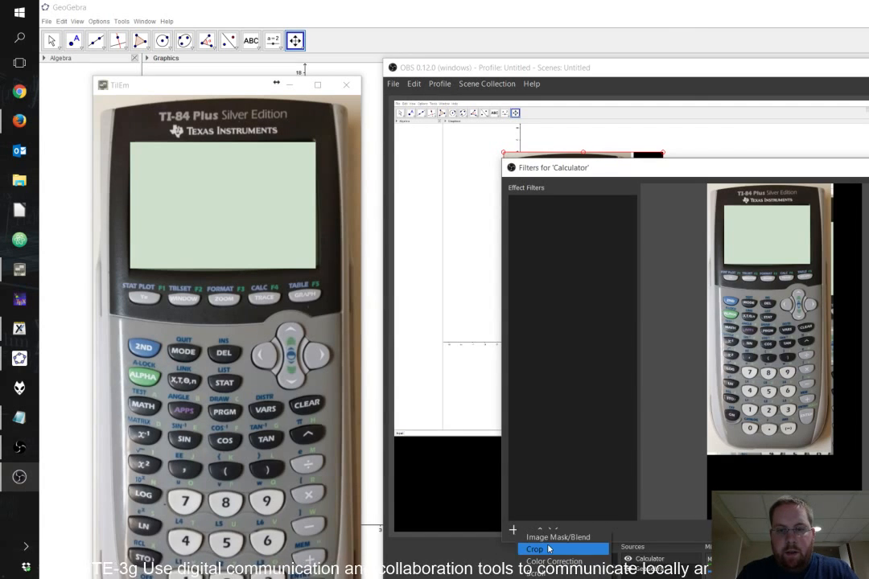
{"action": "left_click", "coordinate": [549, 551]}
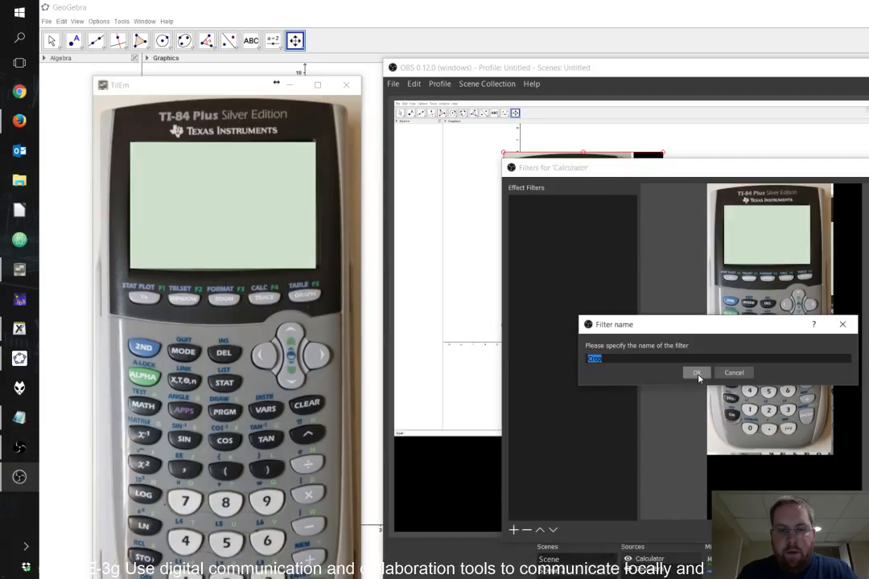
{"action": "left_click", "coordinate": [697, 373]}
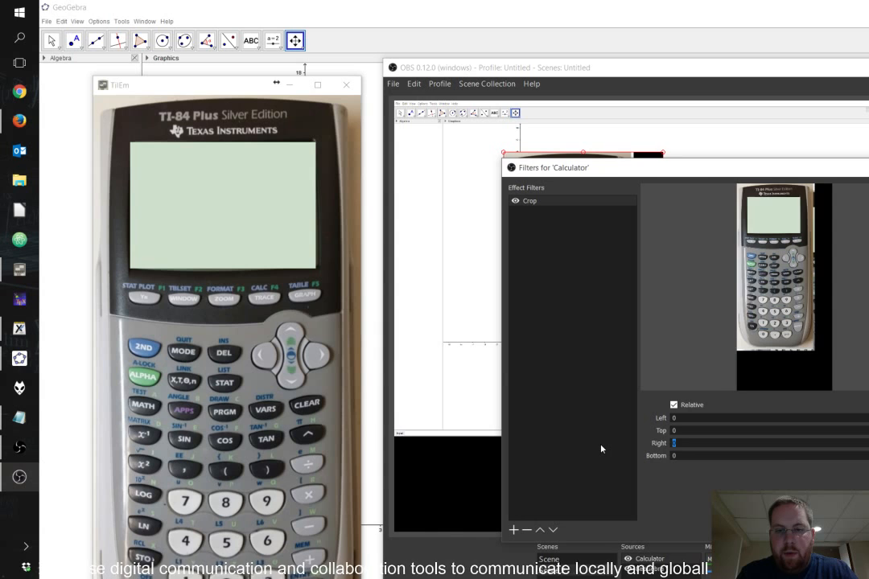
{"action": "type", "text": "100"}
{"action": "key", "text": "BackSpace"}
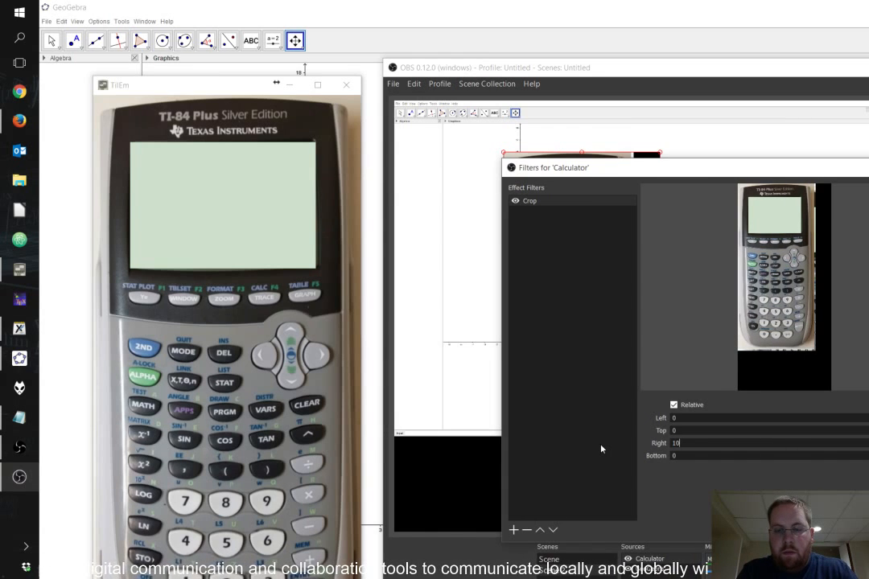
{"action": "type", "text": "0"}
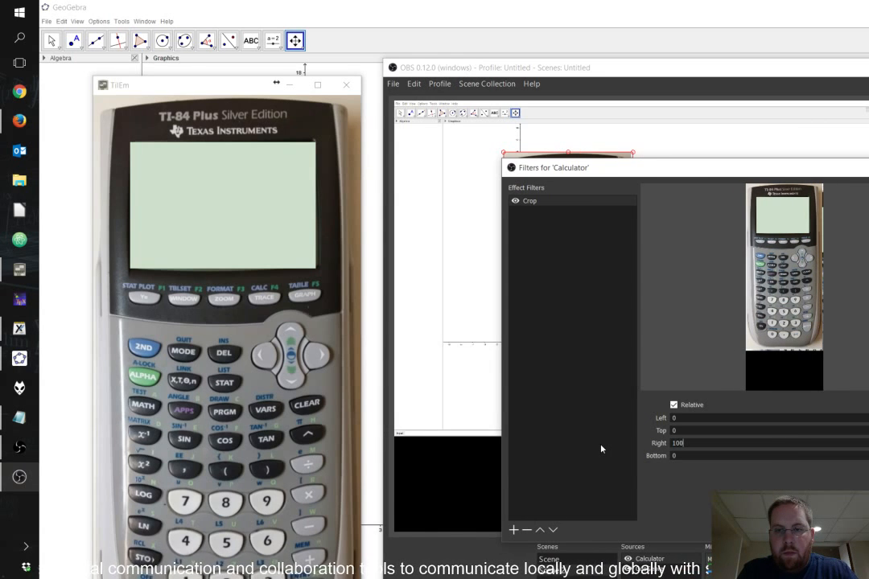
{"action": "key", "text": "Up"}
{"action": "key", "text": "Up"}
{"action": "key", "text": "Up"}
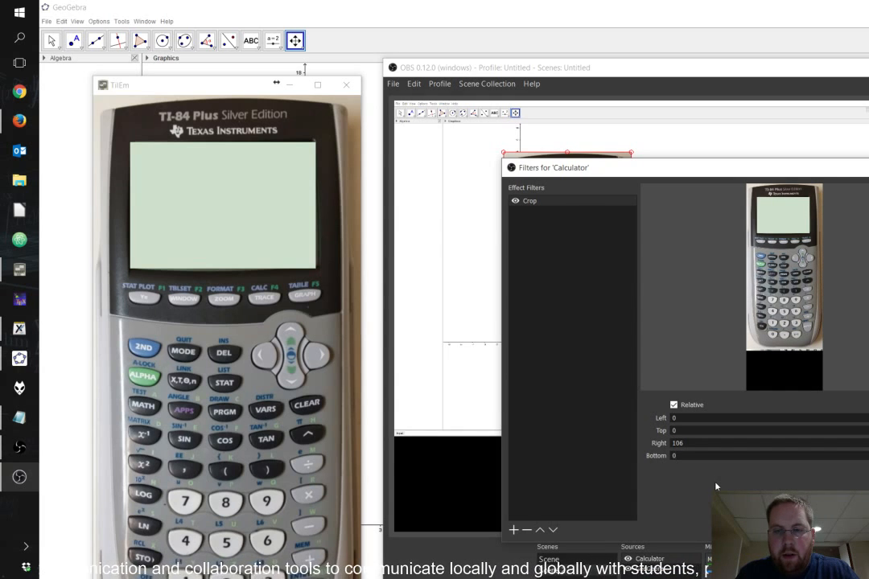
Set the Calculator source's bottom crop to 231 and close its filter settings.
{"action": "type", "text": "200"}
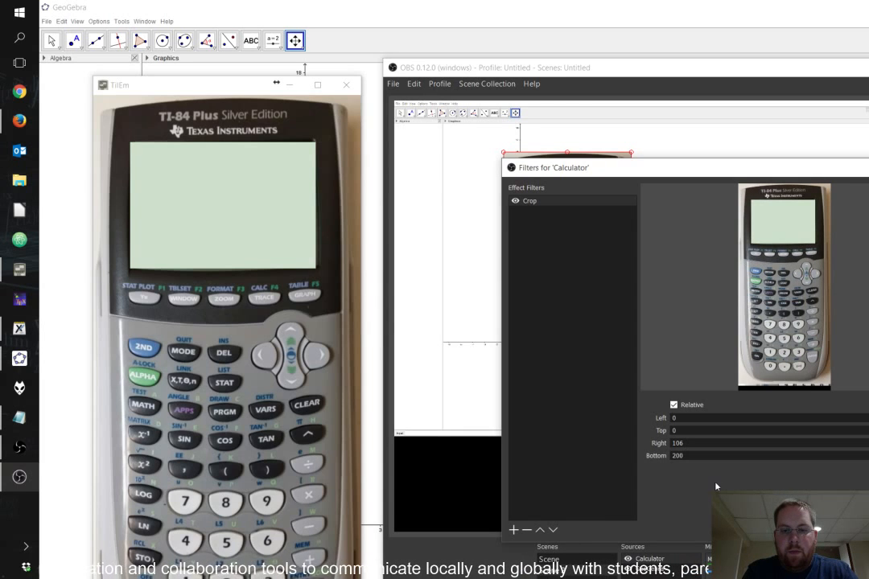
{"action": "key", "text": "Up"}
{"action": "key", "text": "Up"}
{"action": "key", "text": "Up"}
{"action": "key", "text": "Up"}
{"action": "key", "text": "Up"}
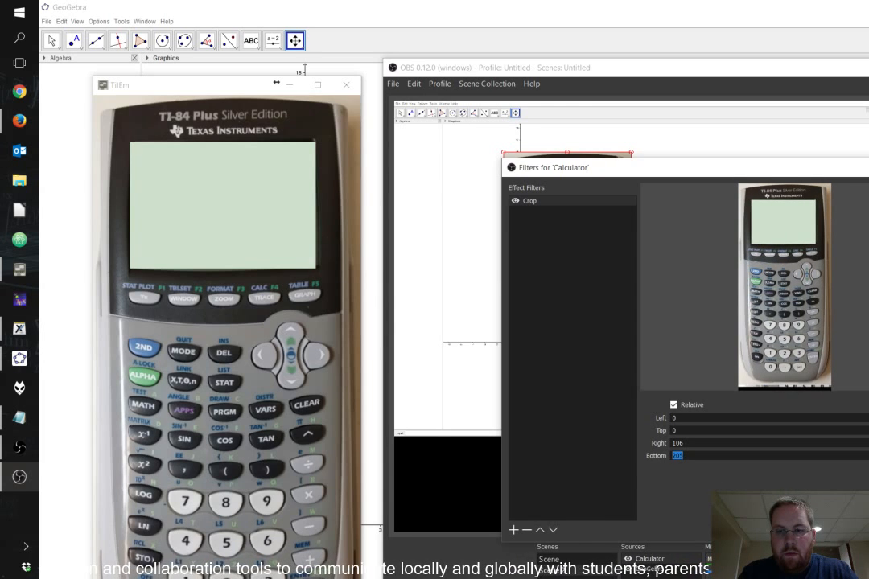
{"action": "key", "text": "Up"}
{"action": "key", "text": "Up"}
{"action": "key", "text": "Up"}
{"action": "key", "text": "Up"}
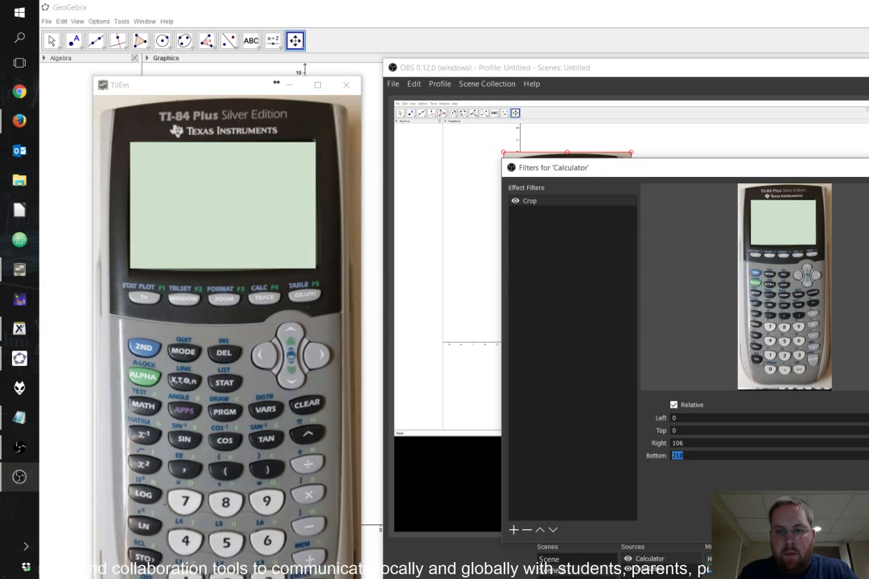
{"action": "key", "text": "Up"}
{"action": "key", "text": "Up"}
{"action": "key", "text": "Up"}
{"action": "key", "text": "Up"}
{"action": "key", "text": "Up"}
{"action": "key", "text": "Up"}
{"action": "key", "text": "Up"}
{"action": "key", "text": "Up"}
{"action": "key", "text": "Up"}
{"action": "key", "text": "Up"}
{"action": "key", "text": "Up"}
{"action": "key", "text": "Up"}
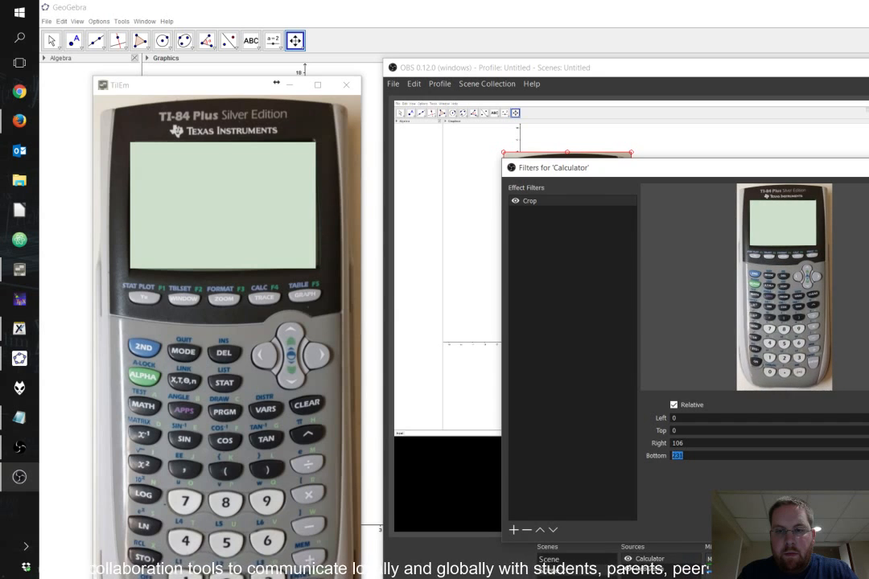
{"action": "key", "text": "Escape"}
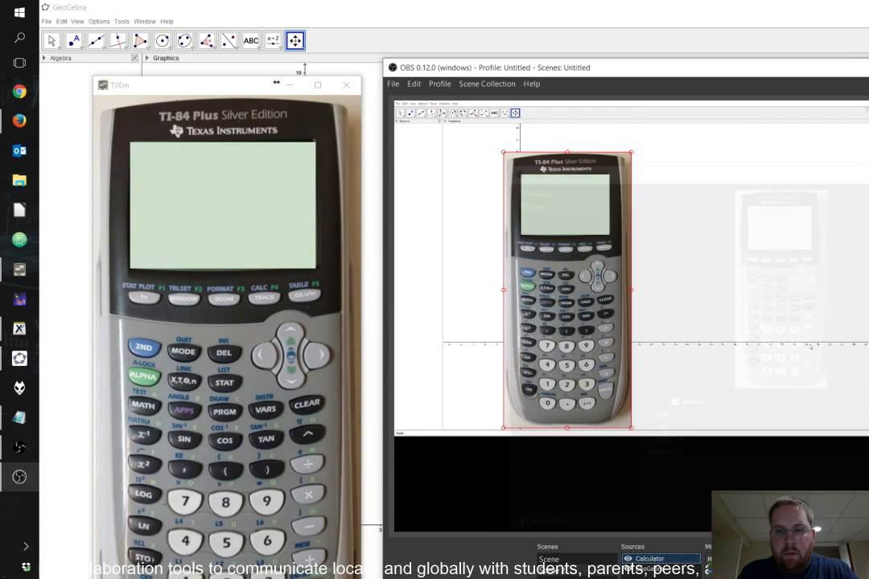
Move the Calculator capture toward the right of the canvas and enlarge the GeoGebra capture, centring it vertically.
{"action": "left_click_drag", "start_coordinate": [579, 282], "coordinate": [868, 246]}
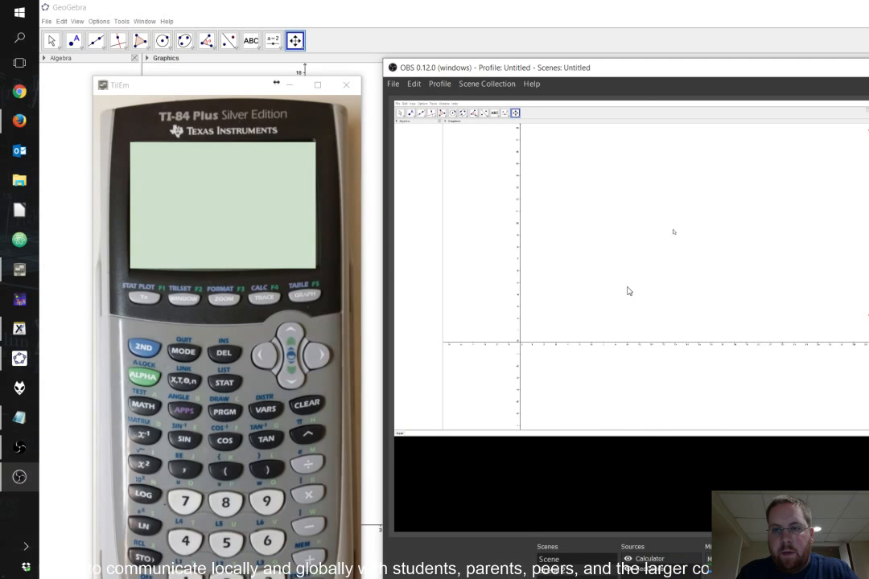
{"action": "left_click_drag", "start_coordinate": [624, 294], "coordinate": [657, 308]}
{"action": "left_click_drag", "start_coordinate": [868, 143], "coordinate": [826, 155]}
{"action": "left_click_drag", "start_coordinate": [720, 210], "coordinate": [712, 231]}
{"action": "left_click_drag", "start_coordinate": [693, 338], "coordinate": [701, 335]}
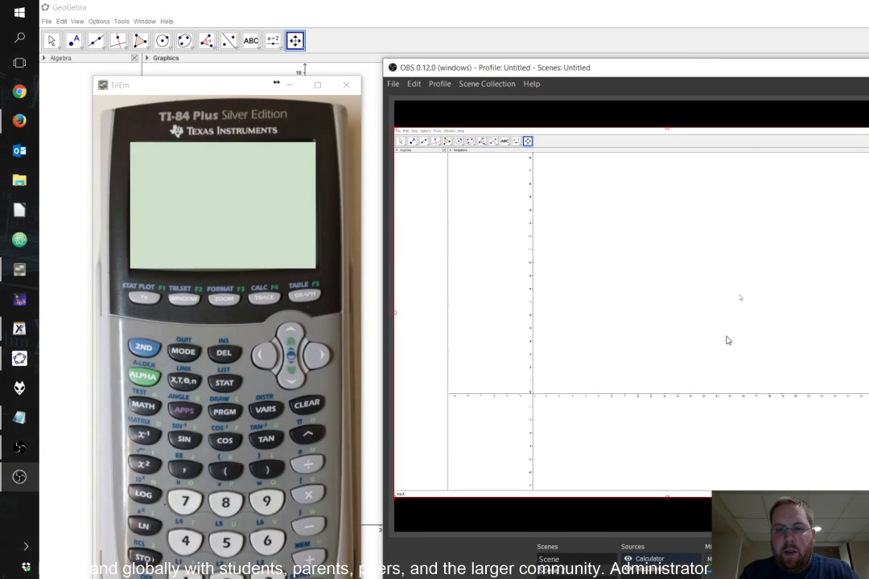
Extend the GeoGebra capture up to the top edge of the canvas, leaving empty canvas only below it.
{"action": "left_click", "coordinate": [868, 316]}
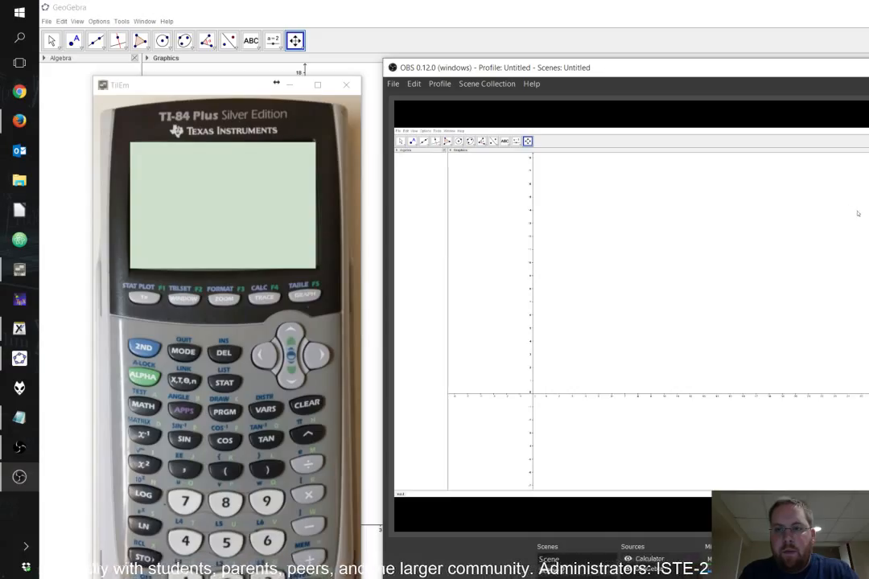
{"action": "left_click", "coordinate": [690, 400]}
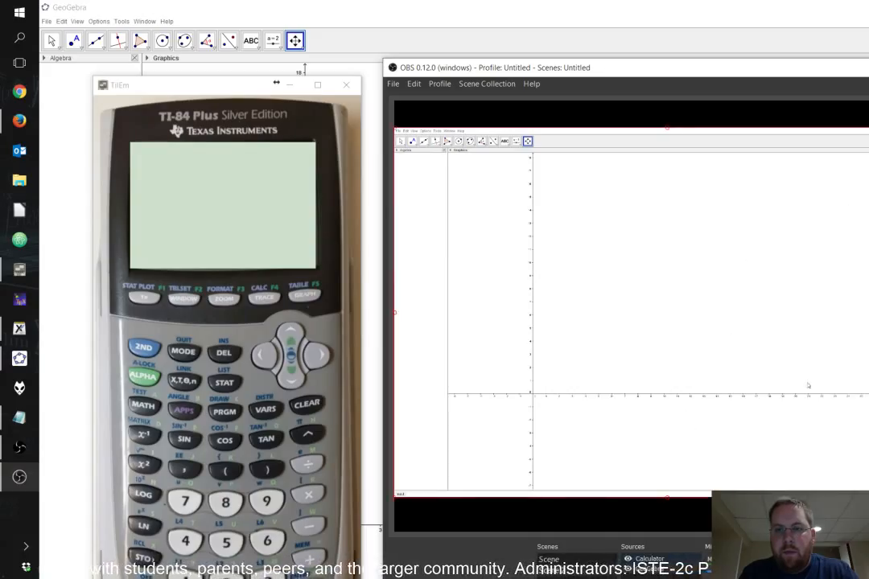
{"action": "left_click_drag", "start_coordinate": [868, 127], "coordinate": [868, 100]}
{"action": "left_click", "coordinate": [805, 516]}
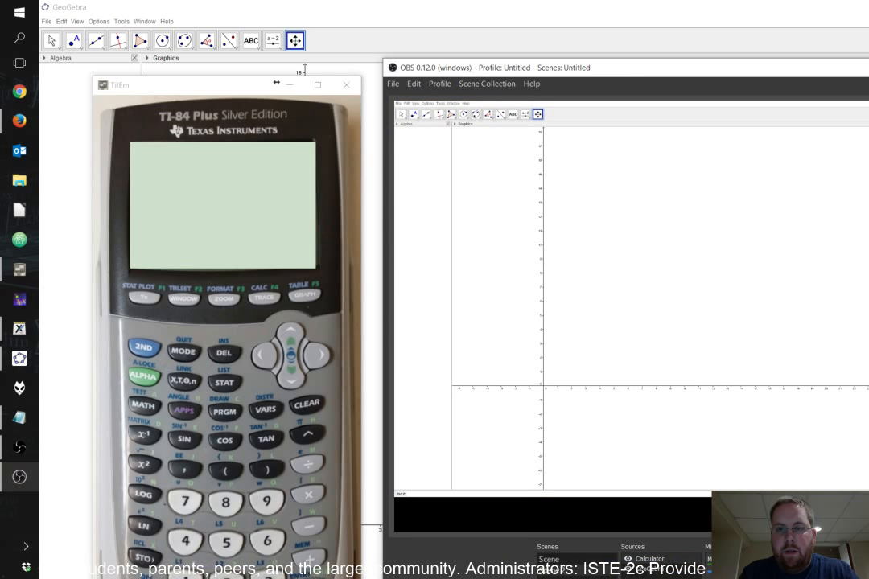
Place the Calculator capture at the canvas's left edge, enlarge it, and shift the GeoGebra capture to the right.
{"action": "left_click_drag", "start_coordinate": [868, 419], "coordinate": [491, 239]}
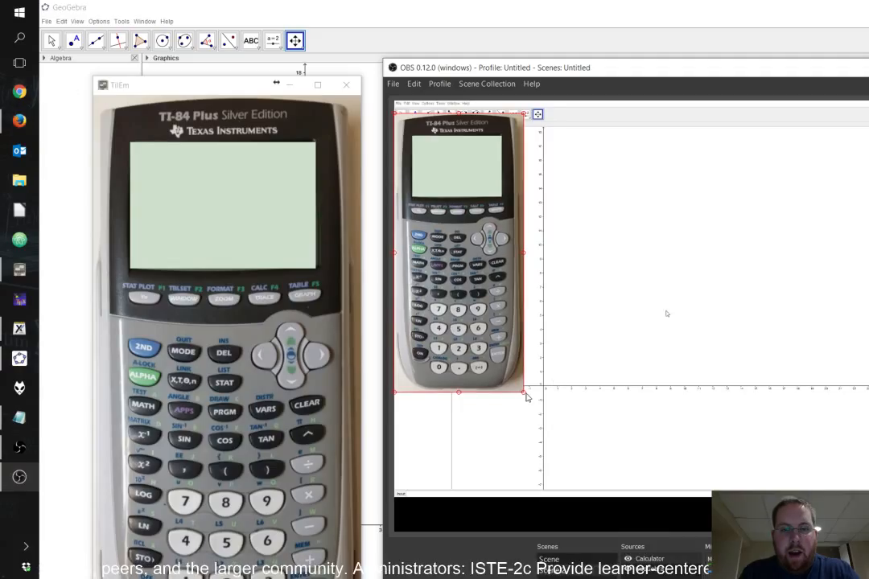
{"action": "left_click_drag", "start_coordinate": [527, 395], "coordinate": [555, 469]}
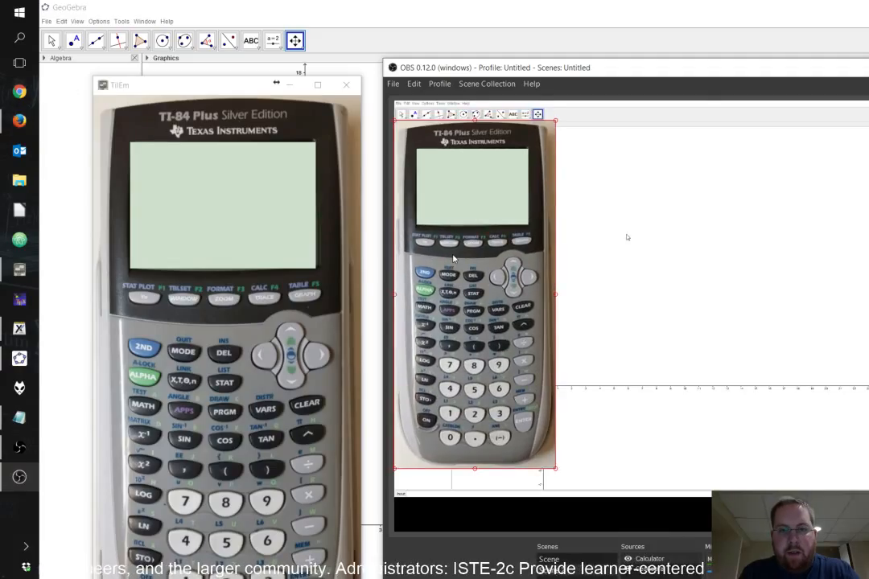
{"action": "left_click_drag", "start_coordinate": [703, 276], "coordinate": [774, 279]}
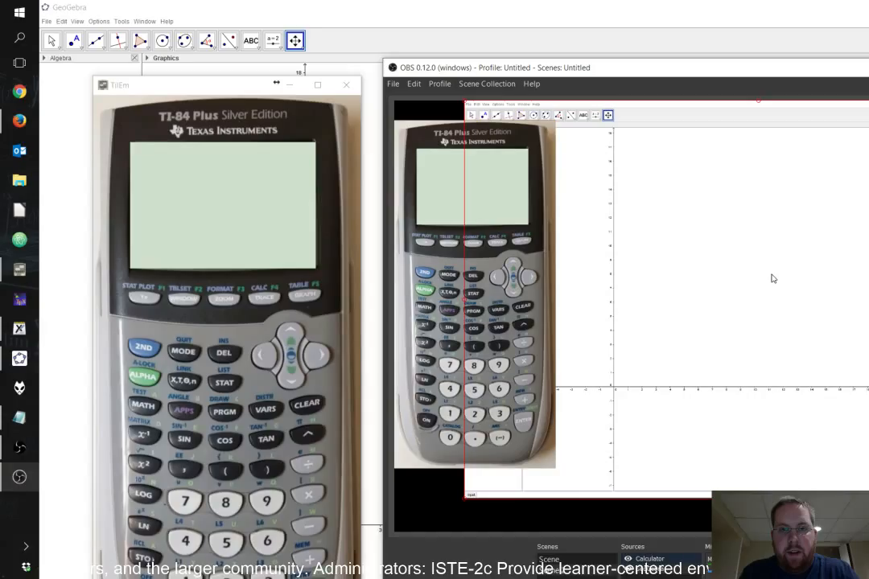
{"action": "mouse_move", "coordinate": [760, 427]}
{"action": "left_mouse_down"}
{"action": "mouse_move", "coordinate": [749, 427]}
{"action": "mouse_move", "coordinate": [750, 437]}
{"action": "left_mouse_up"}
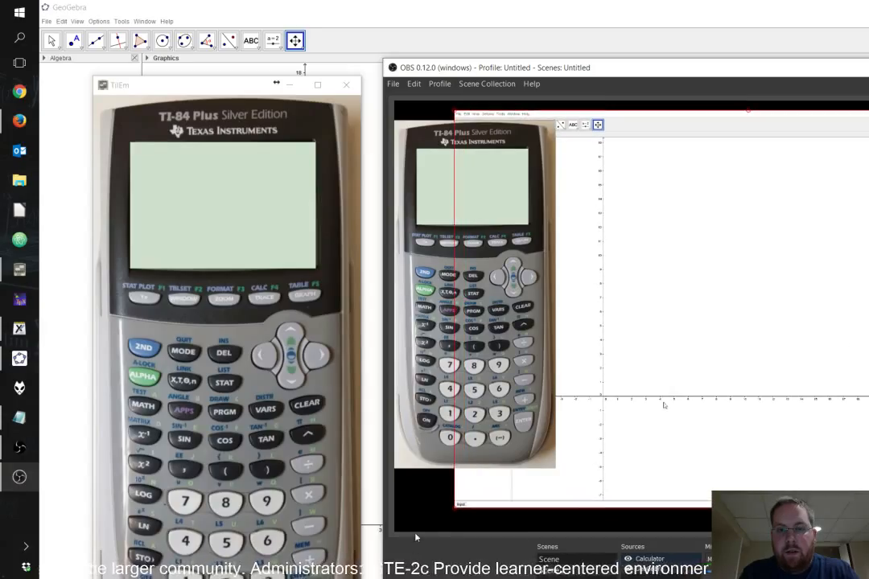
{"action": "left_click", "coordinate": [425, 502]}
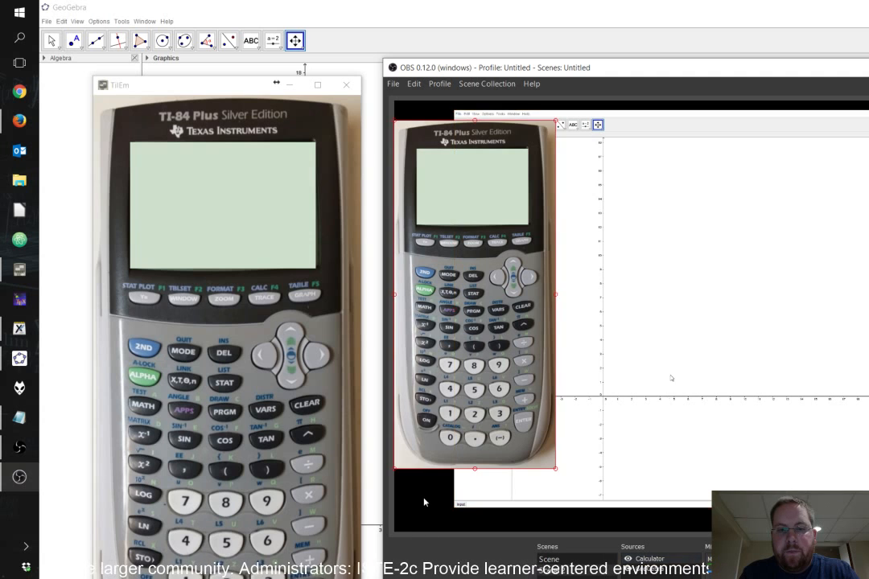
Switch back and forth between Scene and Scene 2, ending on Scene.
{"action": "left_click", "coordinate": [561, 565]}
{"action": "left_click", "coordinate": [557, 557]}
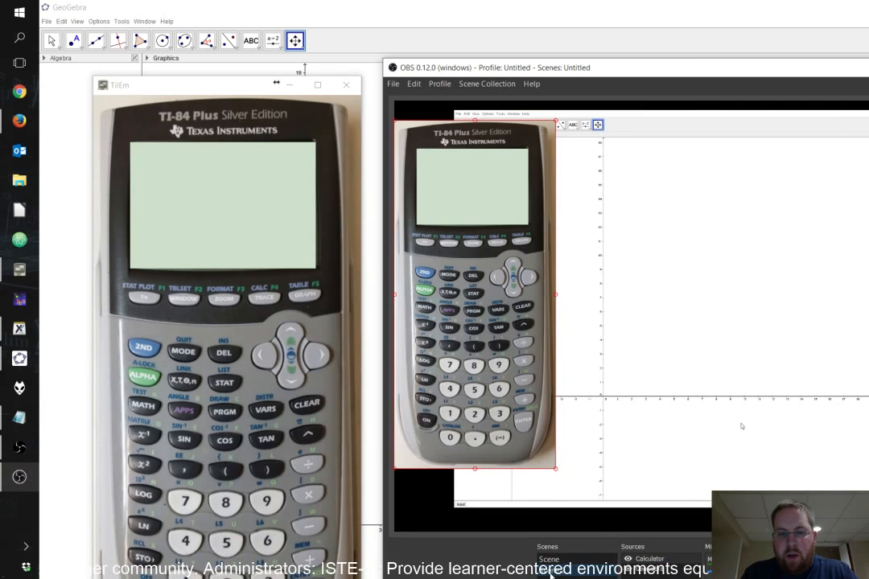
{"action": "left_click", "coordinate": [557, 562]}
{"action": "left_click", "coordinate": [556, 572]}
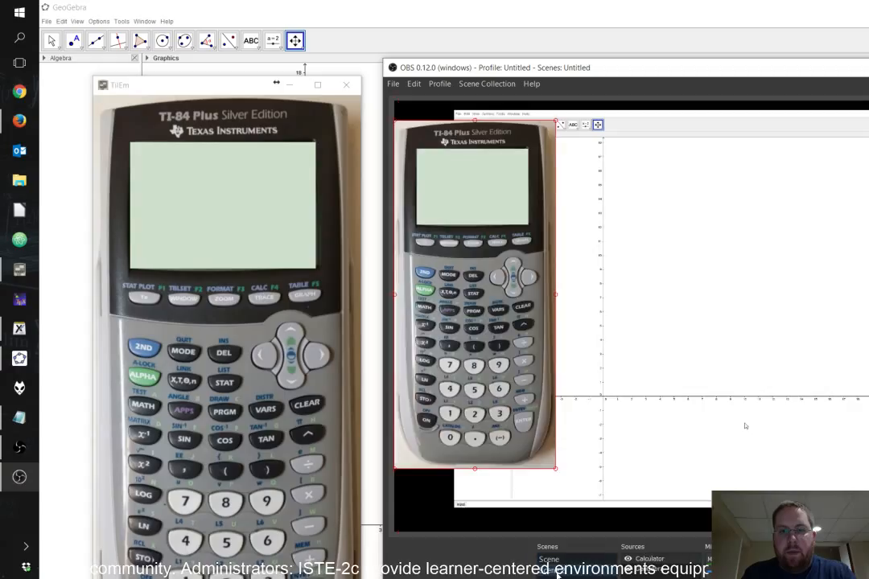
{"action": "left_click", "coordinate": [557, 560]}
{"action": "left_click", "coordinate": [559, 571]}
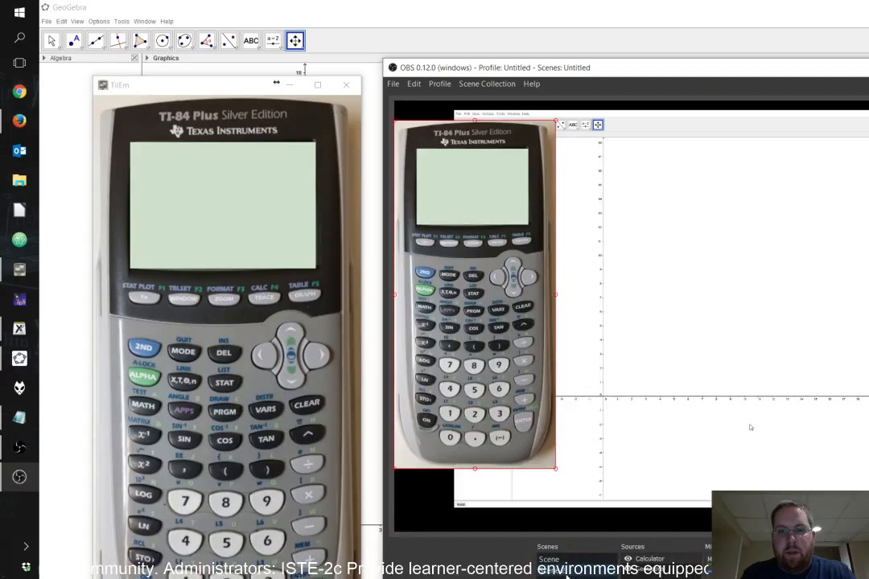
{"action": "left_click", "coordinate": [552, 561]}
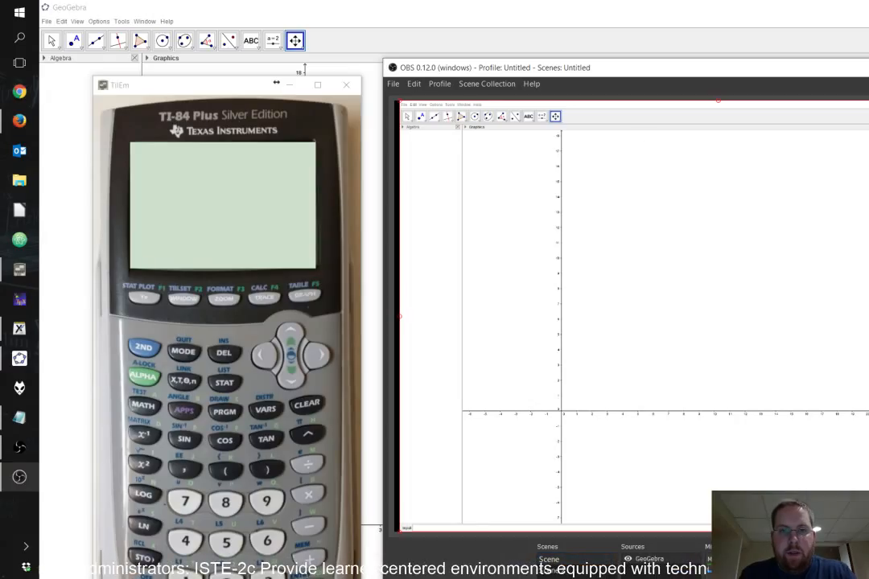
Assign the scene-switching hotkeys F5 to Scene and F6 to Scene 2, and save the settings.
{"action": "left_click", "coordinate": [864, 574]}
{"action": "left_click", "coordinate": [535, 334]}
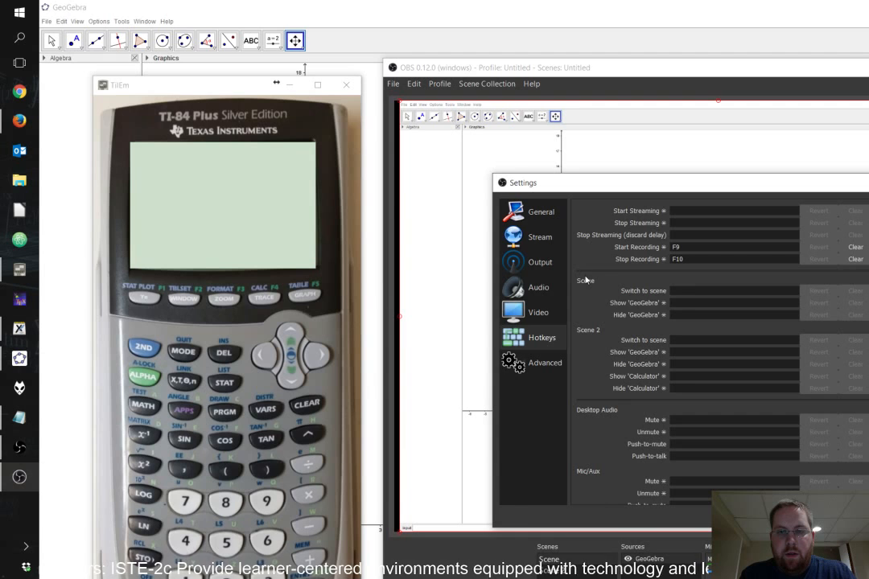
{"action": "key", "text": "F5"}
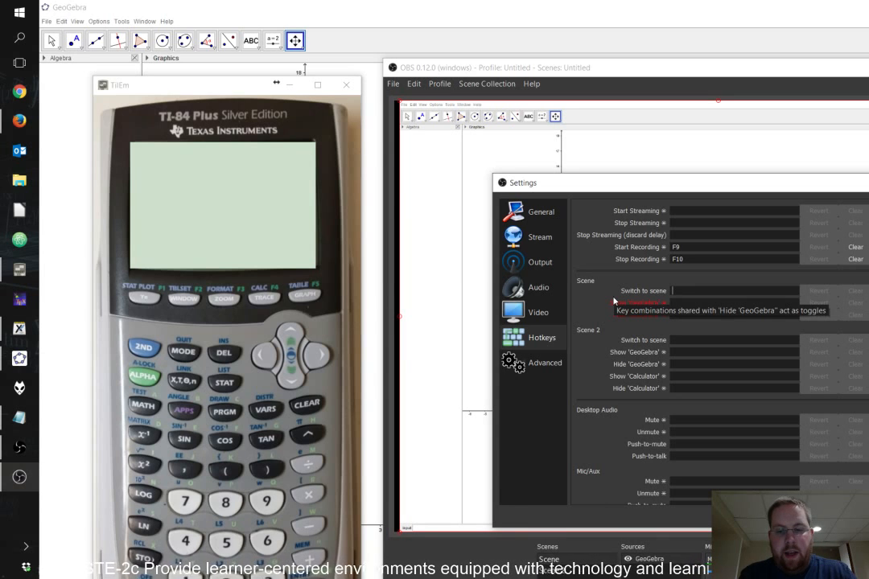
{"action": "left_click", "coordinate": [682, 341]}
{"action": "left_click_drag", "start_coordinate": [361, 578], "coordinate": [364, 578]}
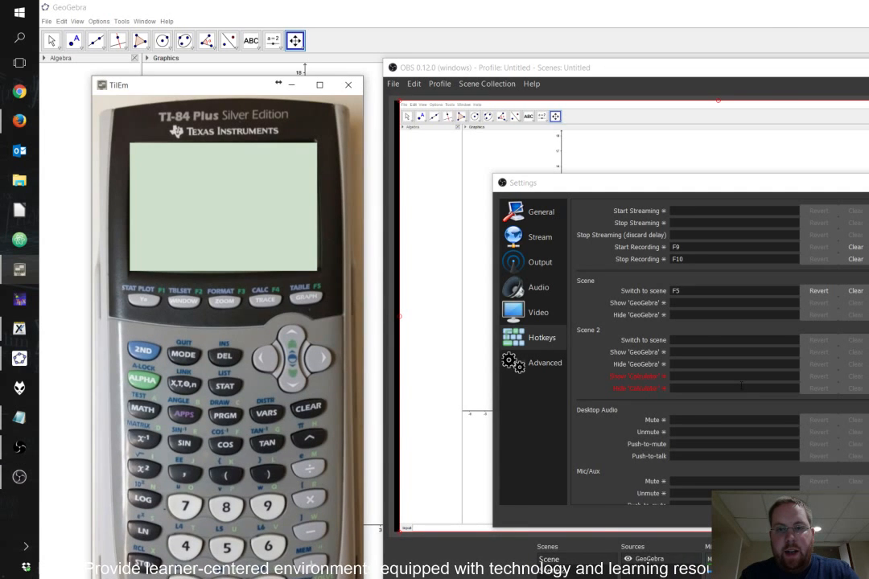
{"action": "left_click", "coordinate": [704, 339]}
{"action": "key", "text": "F6"}
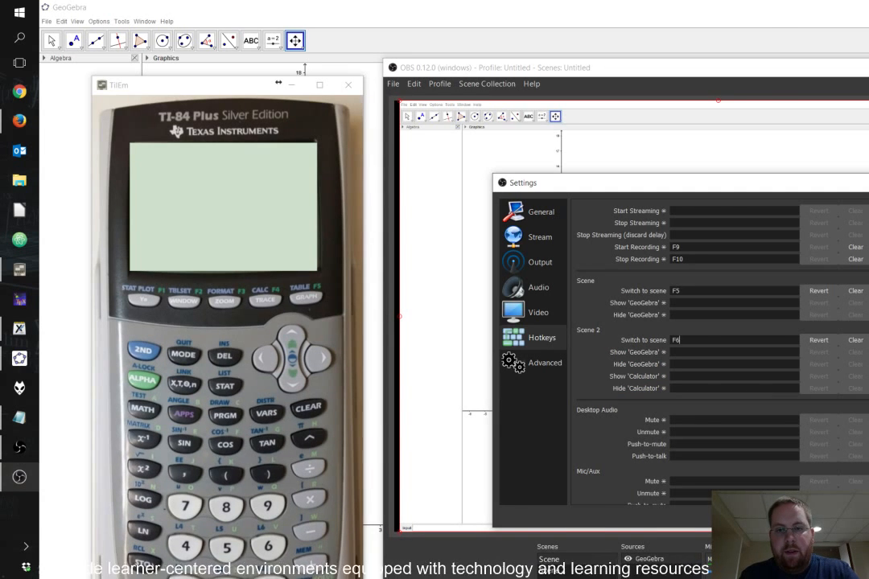
{"action": "left_click", "coordinate": [803, 516]}
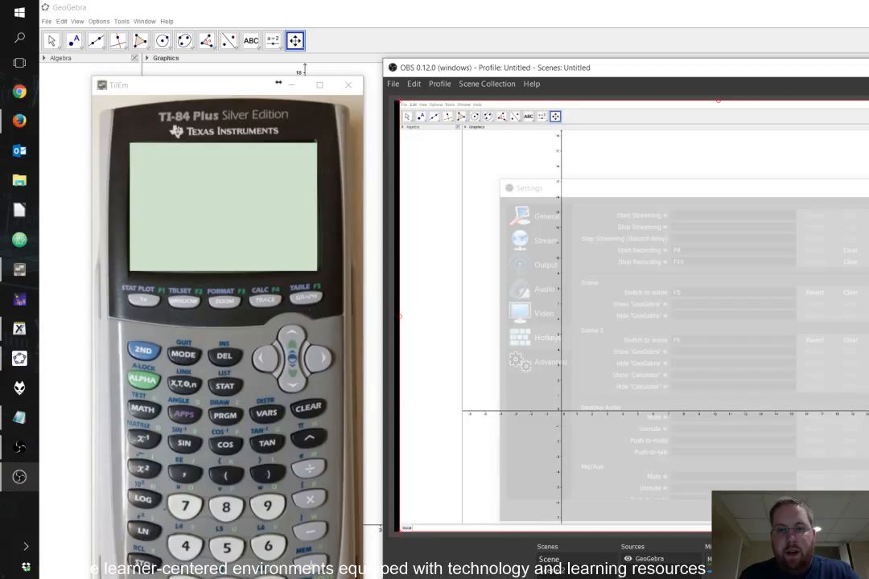
Test the scene-switching hotkeys by alternating between Scene 2 and Scene, ending on Scene.
{"action": "key", "text": "F6"}
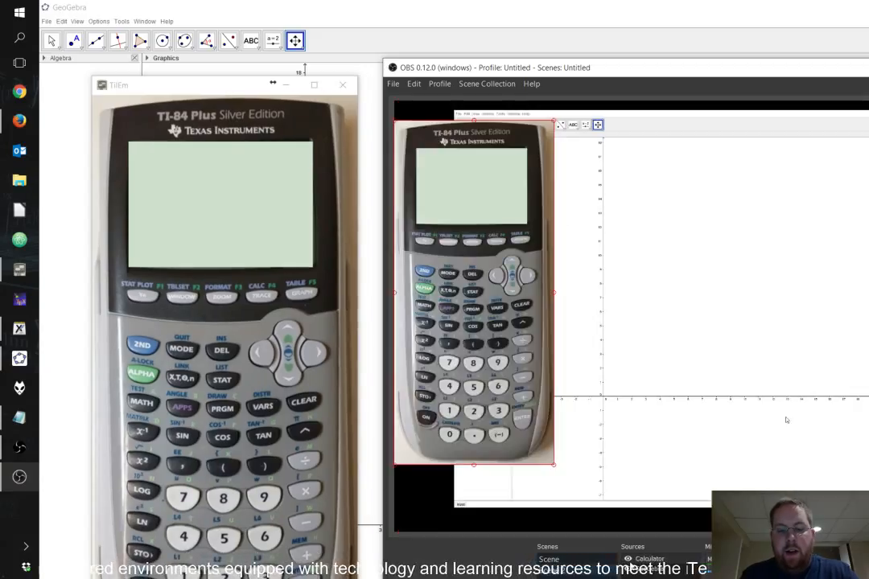
{"action": "key", "text": "F5"}
{"action": "key", "text": "F6"}
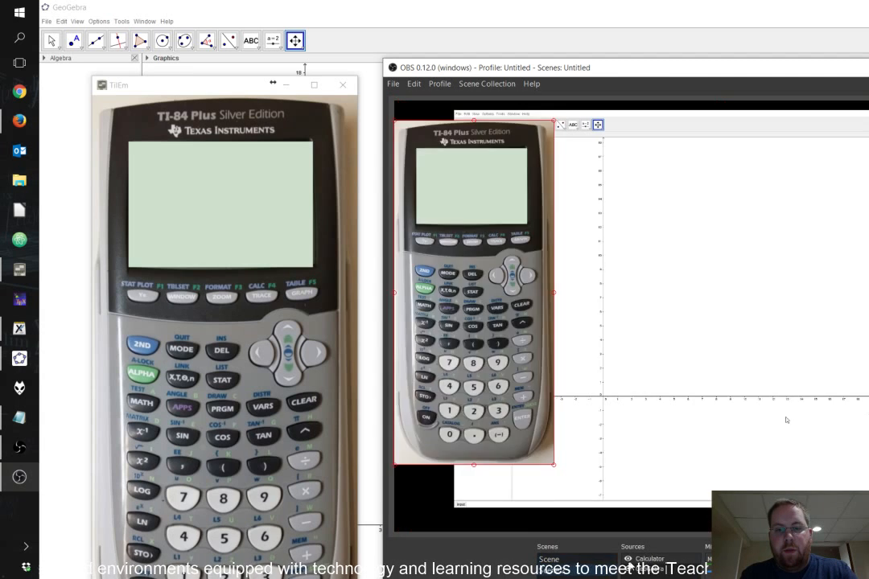
{"action": "key", "text": "F5"}
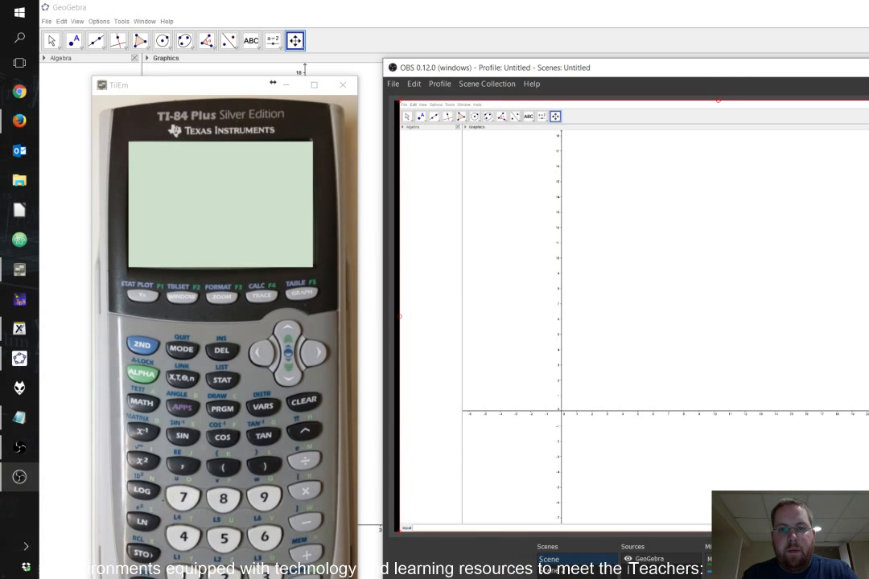
Reposition the GeoGebra and OBS windows on the desktop and bring the TilEm window forward over GeoGebra.
{"action": "left_click", "coordinate": [796, 4]}
{"action": "left_click_drag", "start_coordinate": [797, 4], "coordinate": [446, 23]}
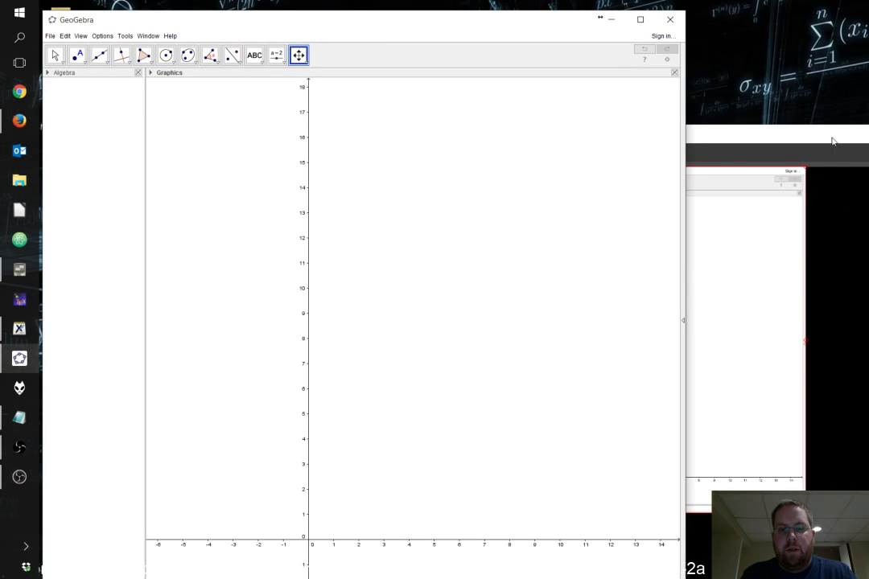
{"action": "left_click_drag", "start_coordinate": [832, 139], "coordinate": [863, 344]}
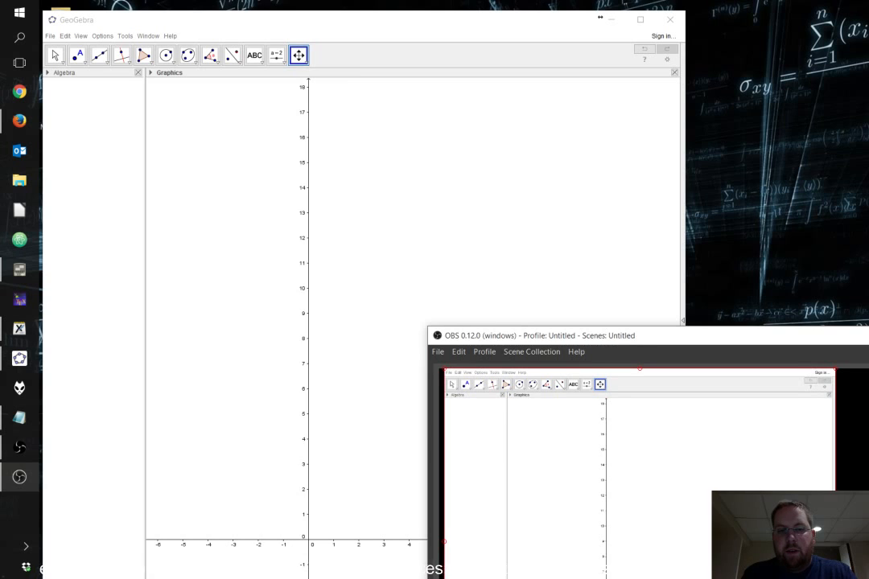
{"action": "left_click", "coordinate": [19, 269]}
{"action": "left_click_drag", "start_coordinate": [216, 91], "coordinate": [197, 114]}
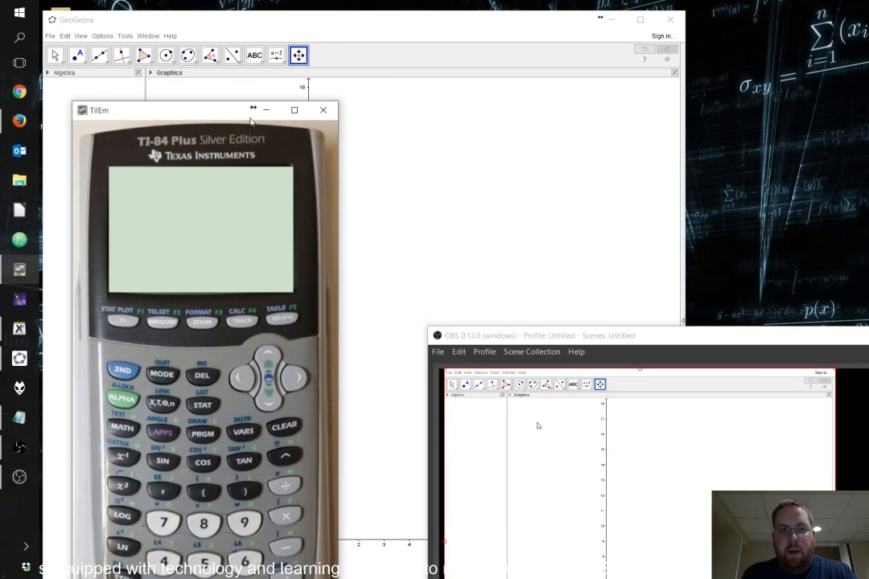
Minimize TilEm and pan the GeoGebra graphics view so the origin moves up and to the right.
{"action": "left_click", "coordinate": [268, 109]}
{"action": "left_click", "coordinate": [264, 269]}
{"action": "left_click_drag", "start_coordinate": [225, 257], "coordinate": [321, 186]}
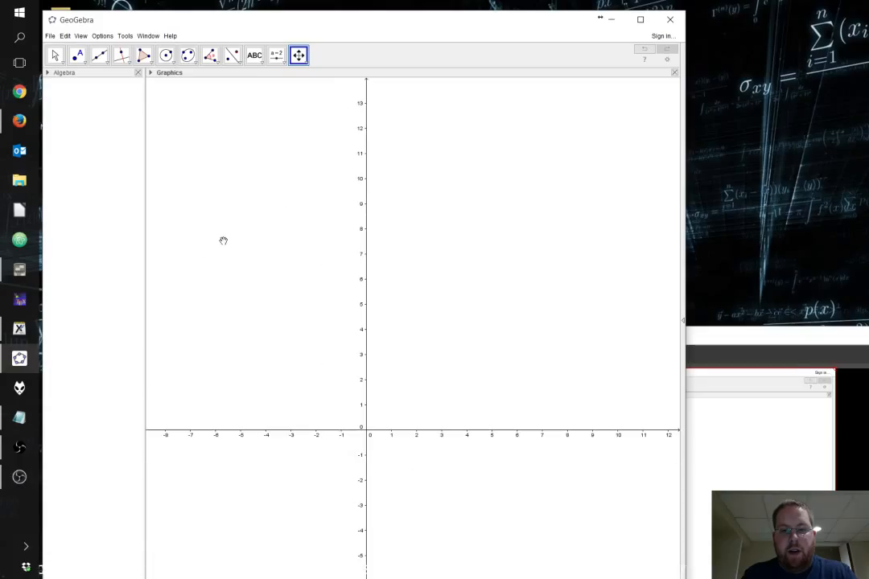
Restore TilEm and move its window to the right of GeoGebra, and bring the OBS window in front.
{"action": "left_click", "coordinate": [24, 275]}
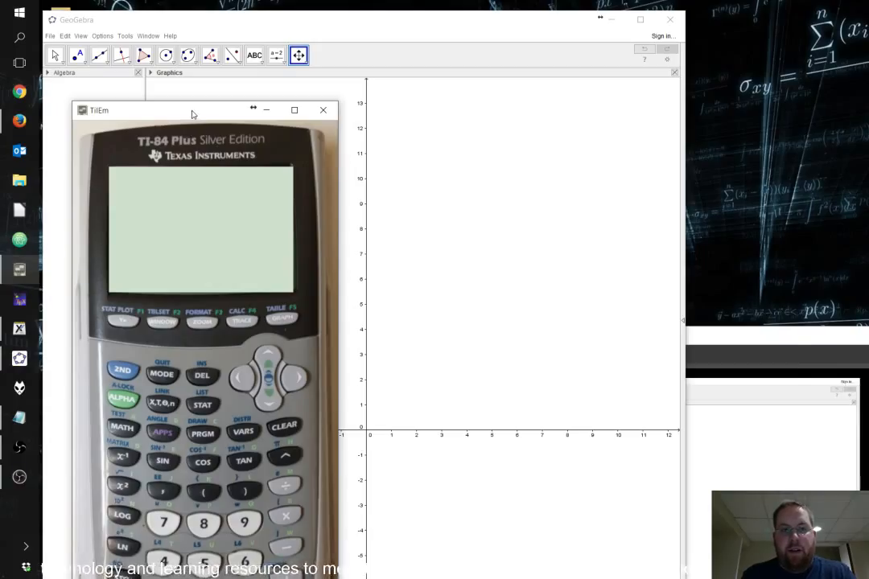
{"action": "left_click_drag", "start_coordinate": [192, 115], "coordinate": [858, 22]}
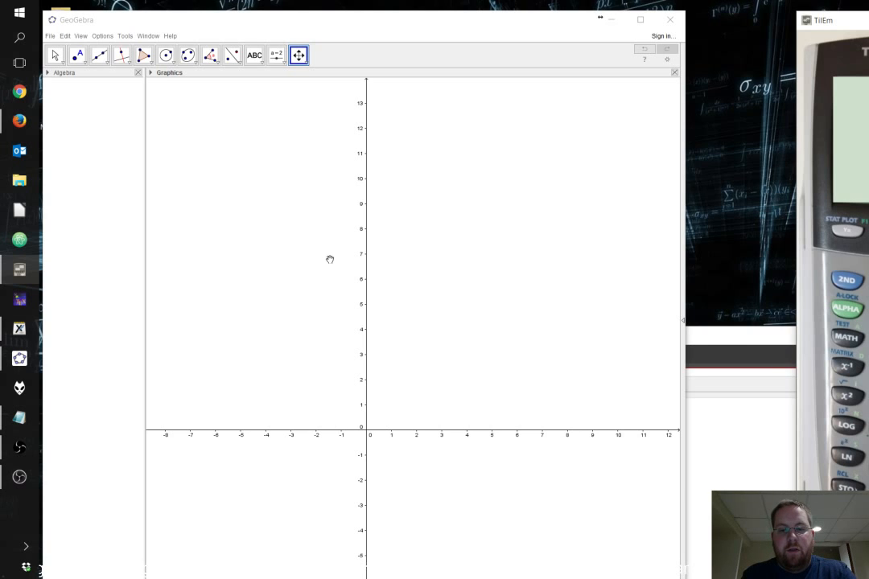
{"action": "left_click", "coordinate": [742, 336]}
{"action": "left_click_drag", "start_coordinate": [415, 107], "coordinate": [543, 93]}
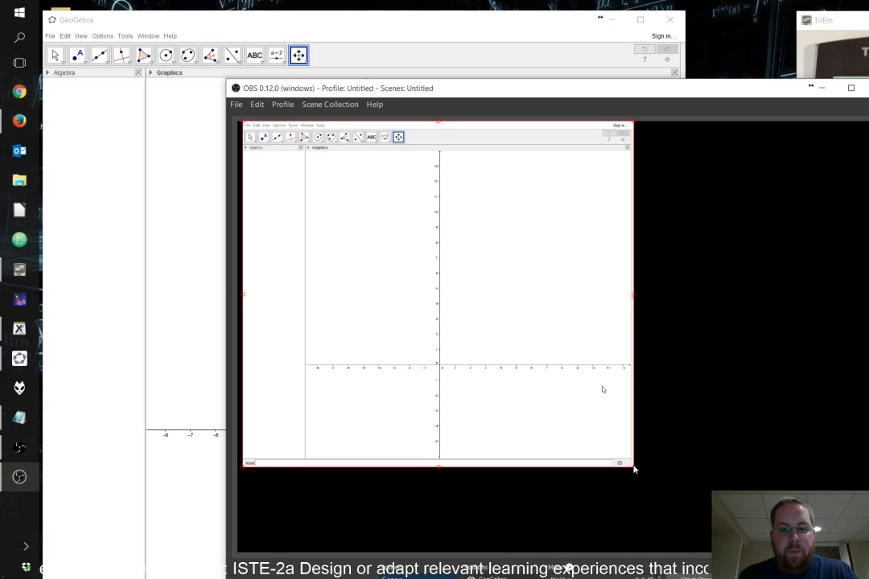
Switch to Firefox, view the Community Chat page from the obsproject.com home page, and close the chat tab.
{"action": "left_click", "coordinate": [19, 120]}
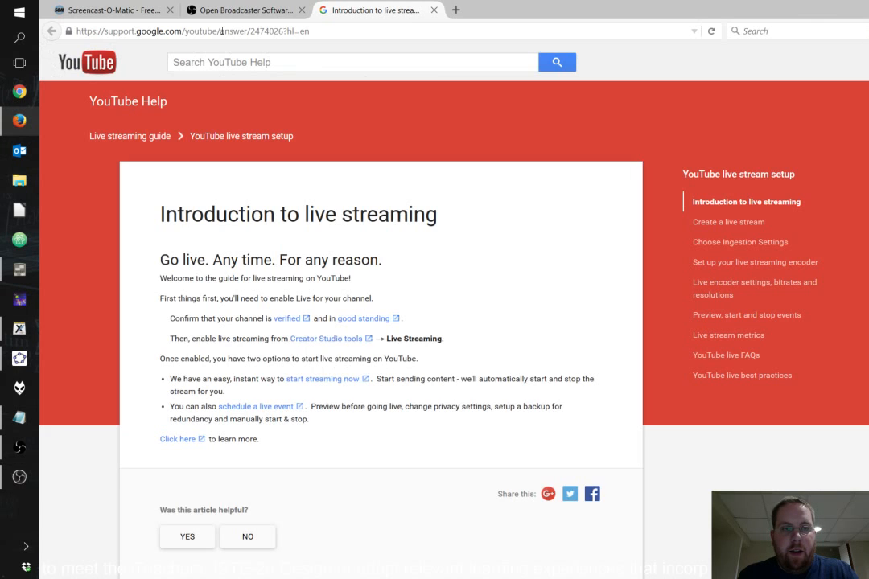
{"action": "left_click", "coordinate": [238, 10]}
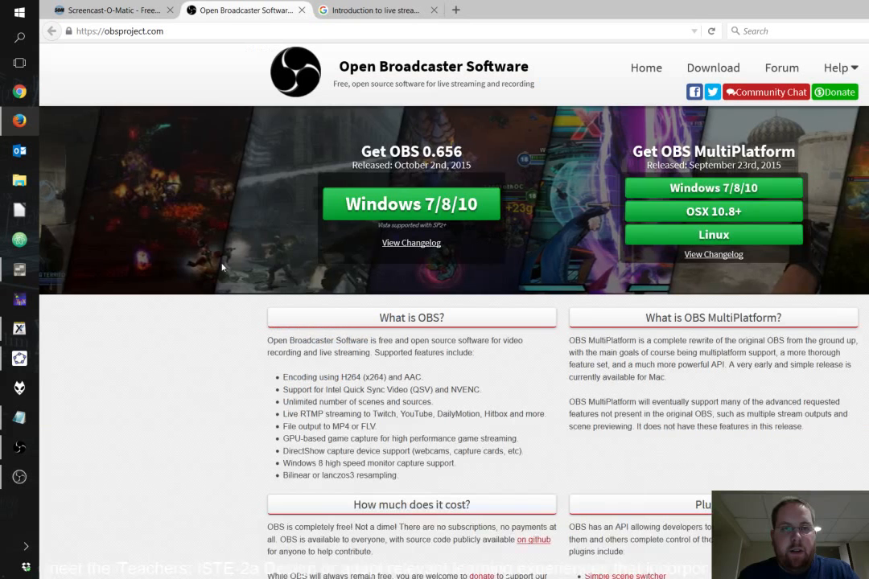
{"action": "left_click", "coordinate": [112, 31]}
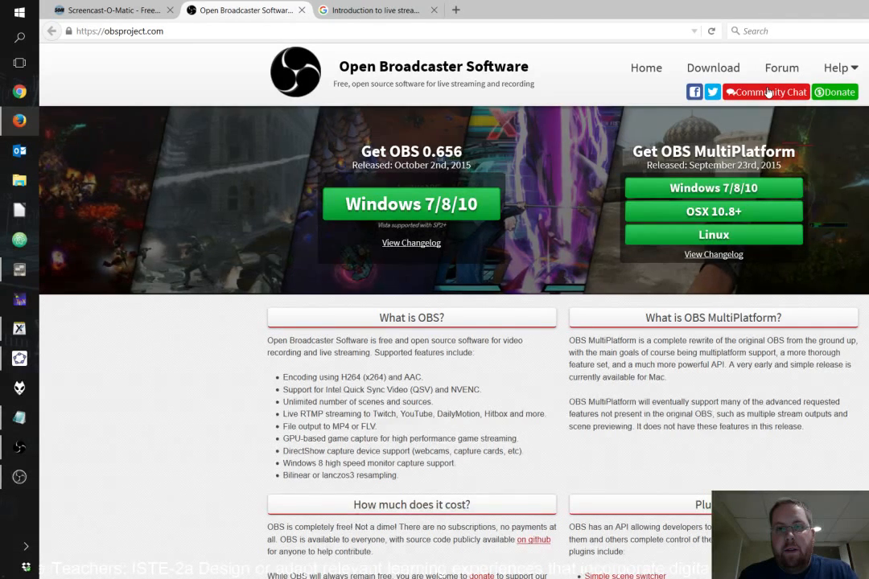
{"action": "left_click", "coordinate": [768, 93]}
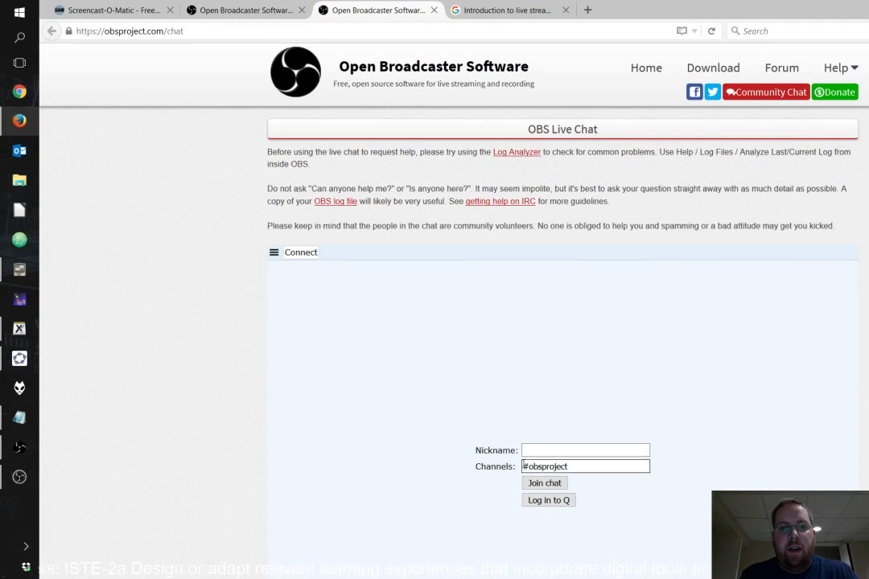
{"action": "left_click", "coordinate": [434, 10]}
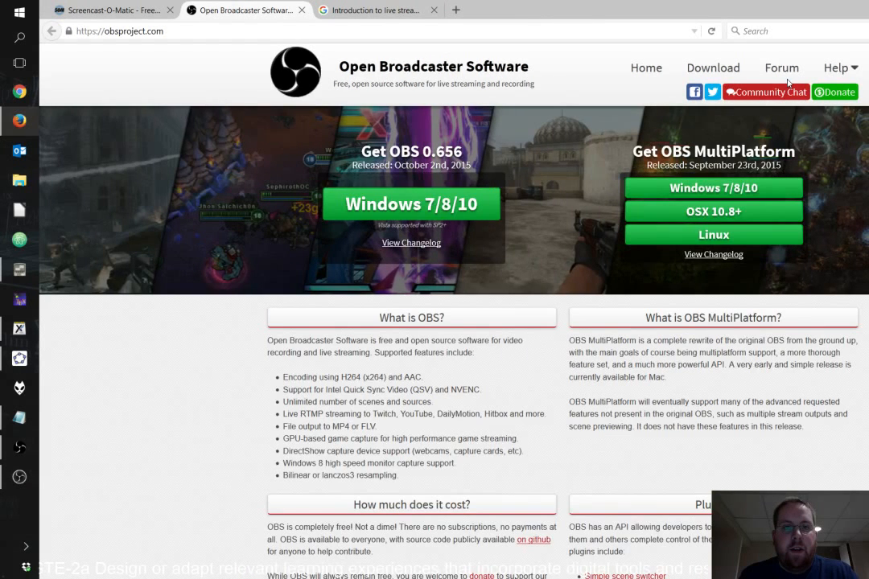